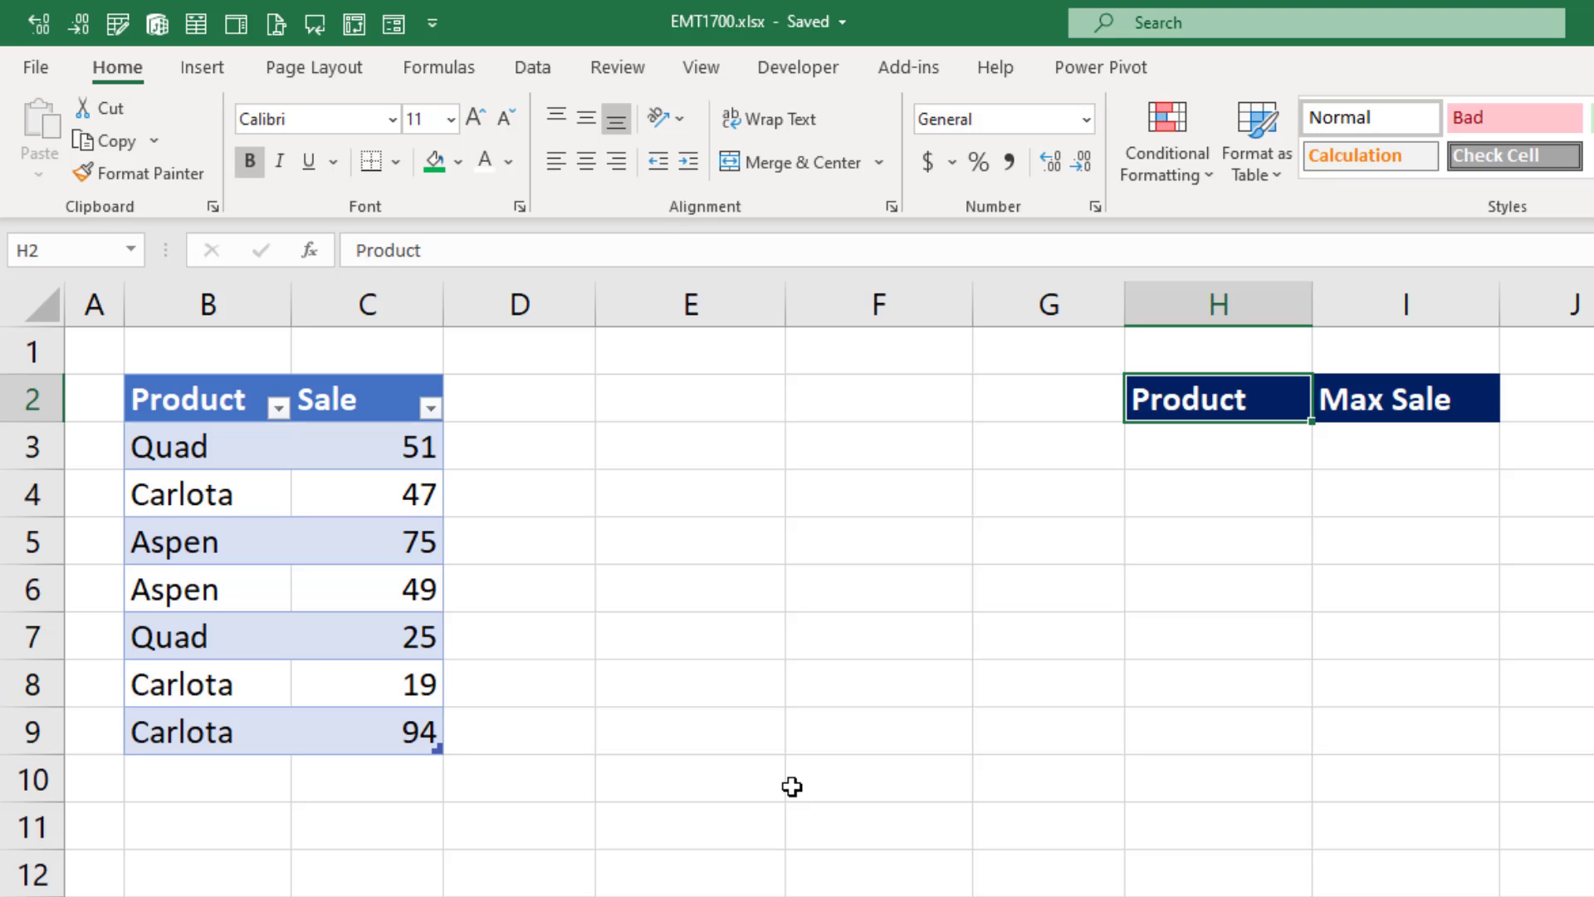
# Insert a PivotTable from the fSales table at cell E2 on the existing worksheet.
pyautogui.click(354, 452)
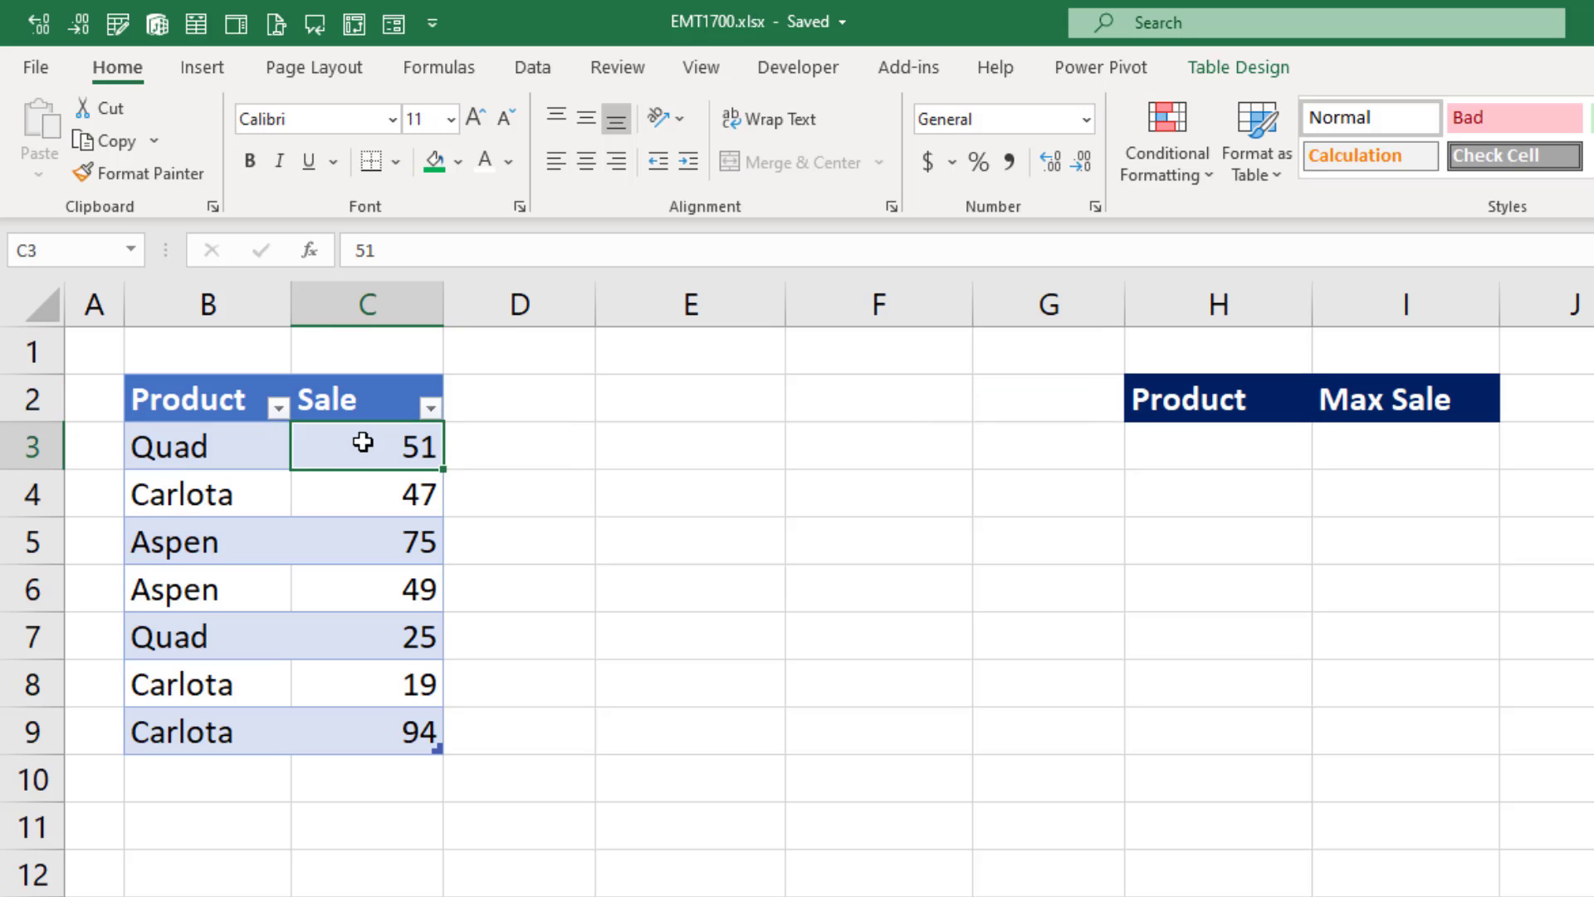
pyautogui.click(202, 67)
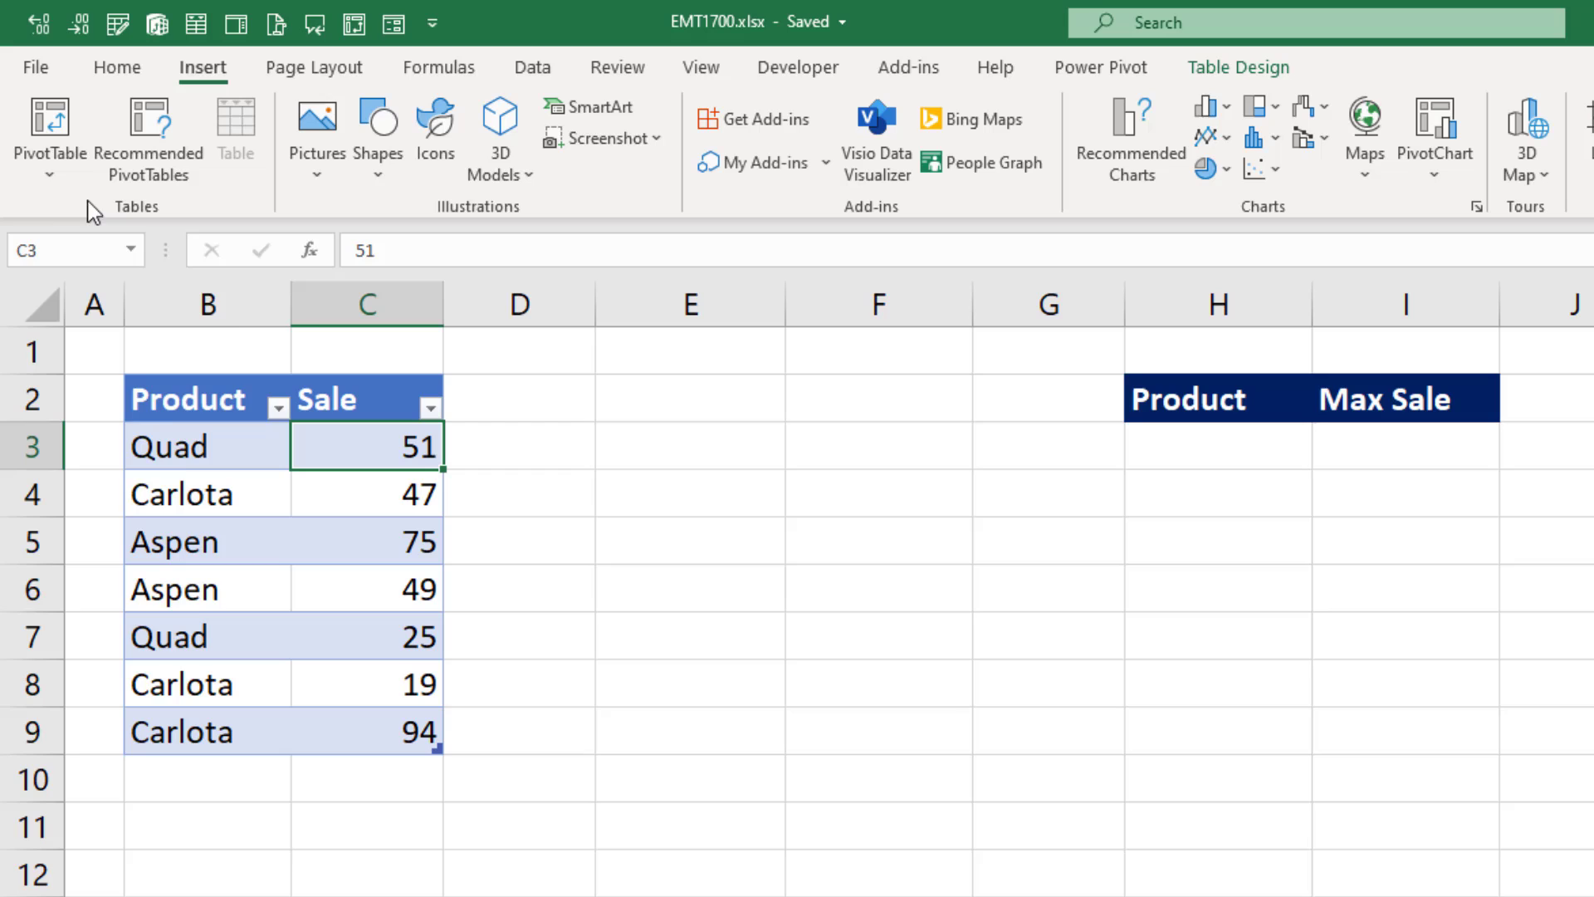
pyautogui.click(50, 176)
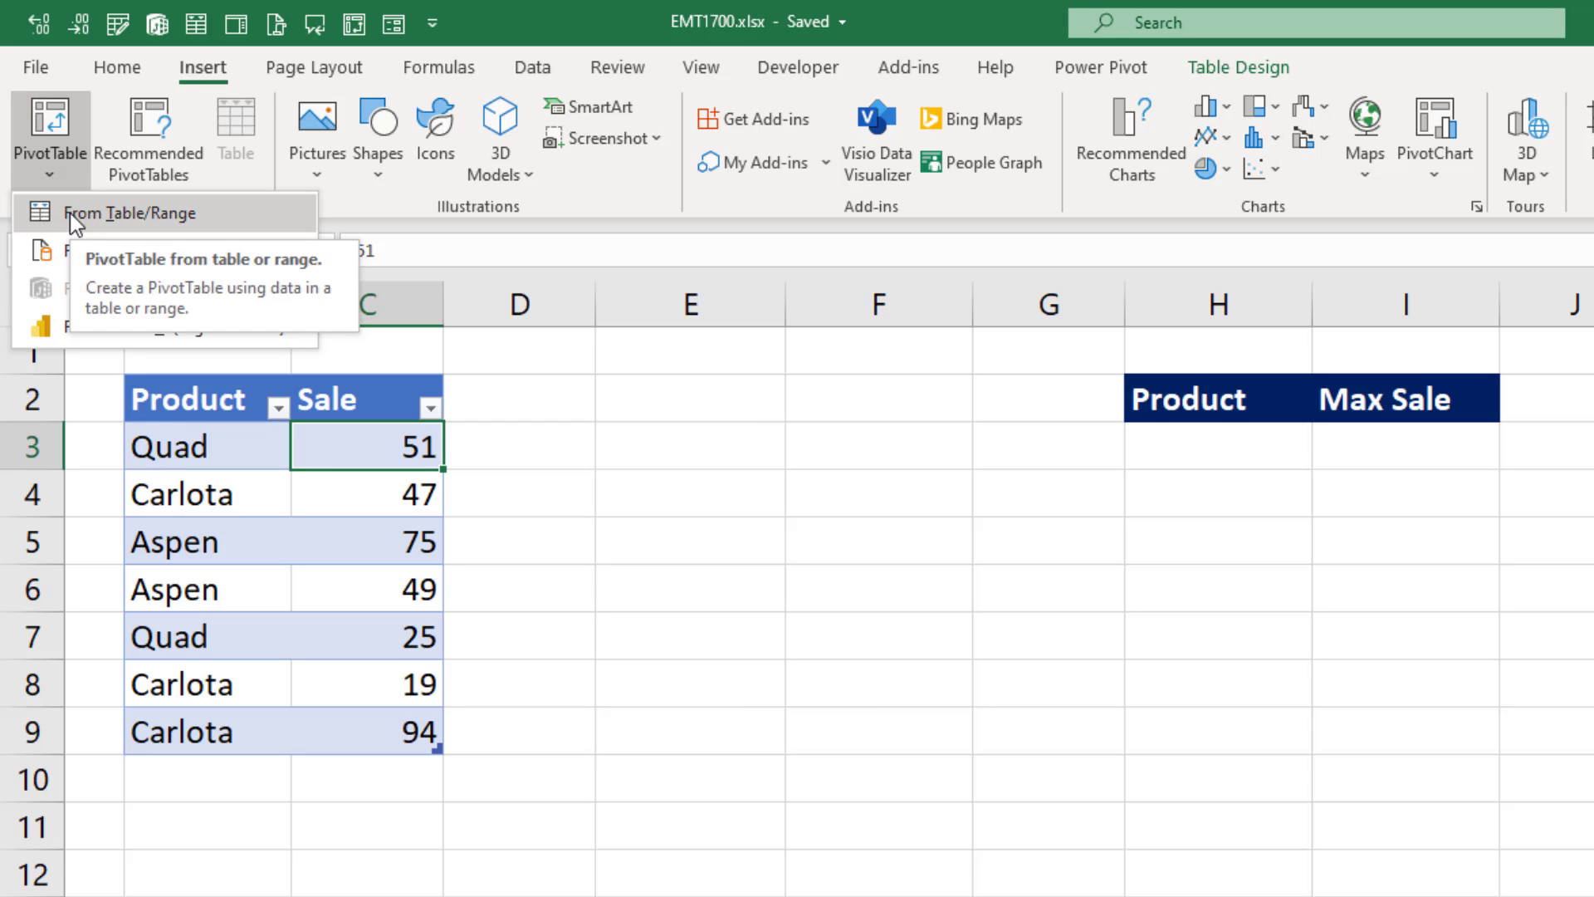
pyautogui.click(70, 213)
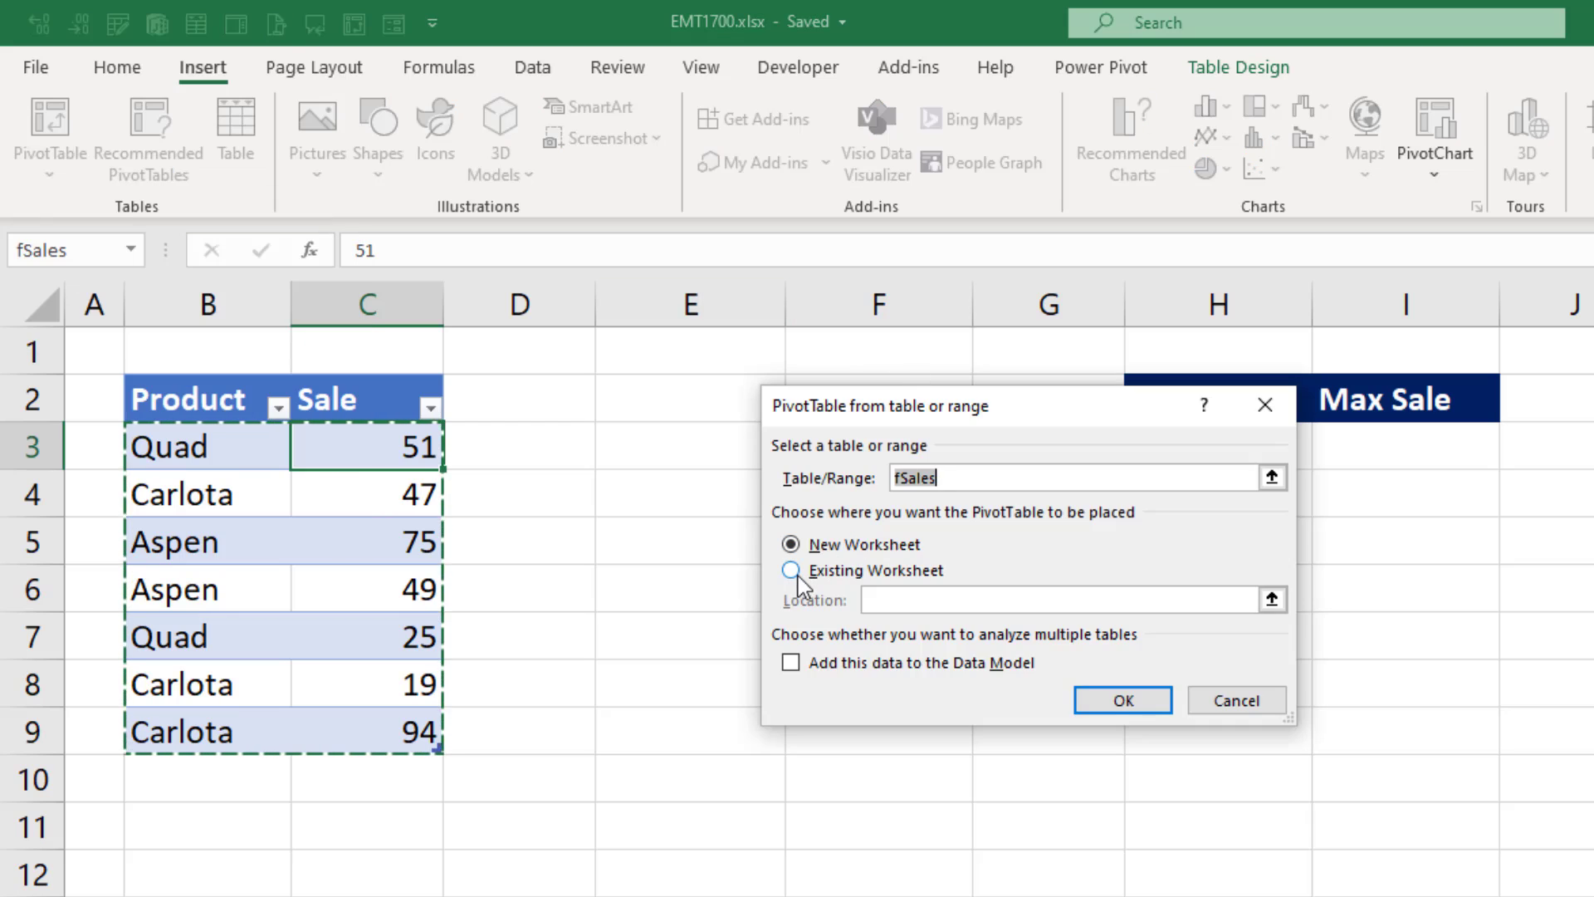
pyautogui.click(822, 571)
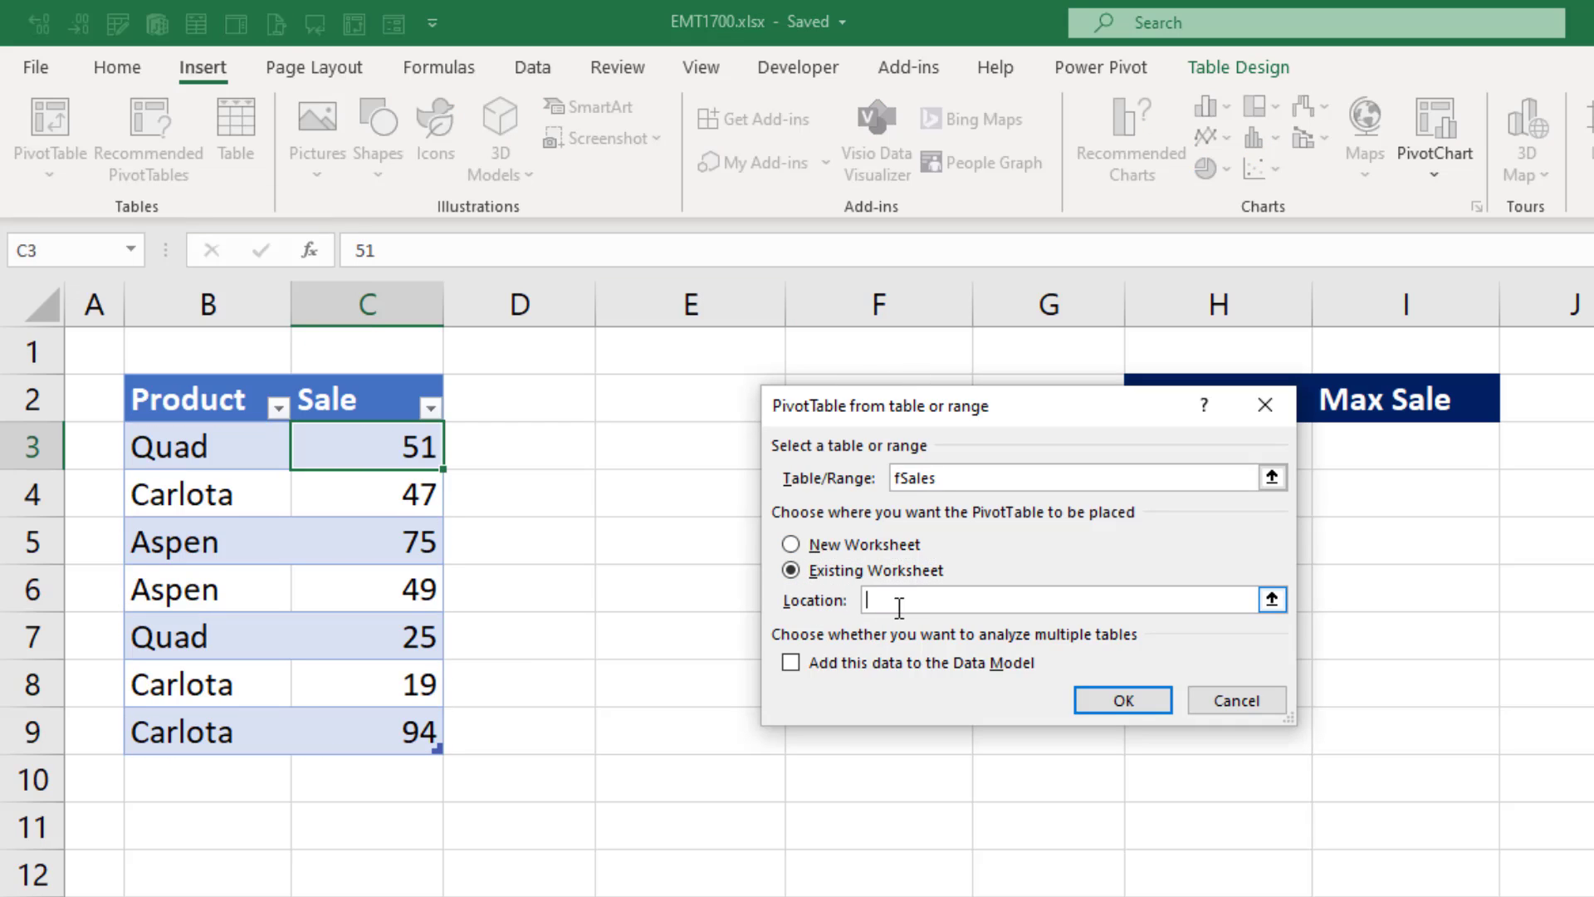
pyautogui.click(647, 413)
pyautogui.click(1138, 704)
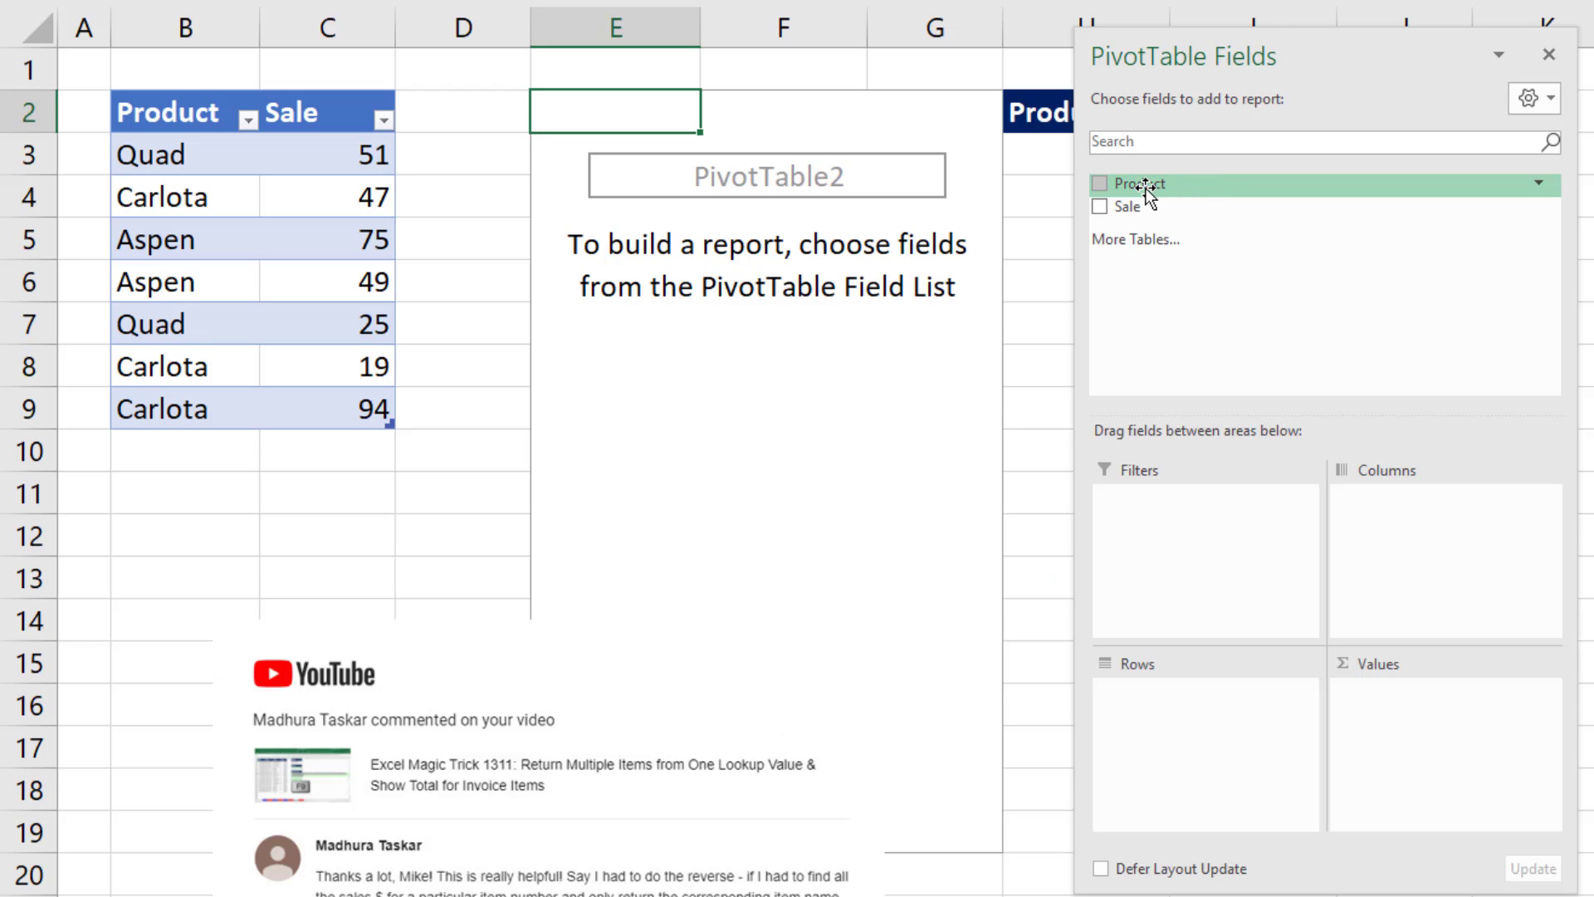
# Put Product in Rows and Sale in Values summarized by Max: Aspen 75, Carlota 94, Quad 51.
pyautogui.moveTo(1144, 187); pyautogui.dragTo(1238, 758)
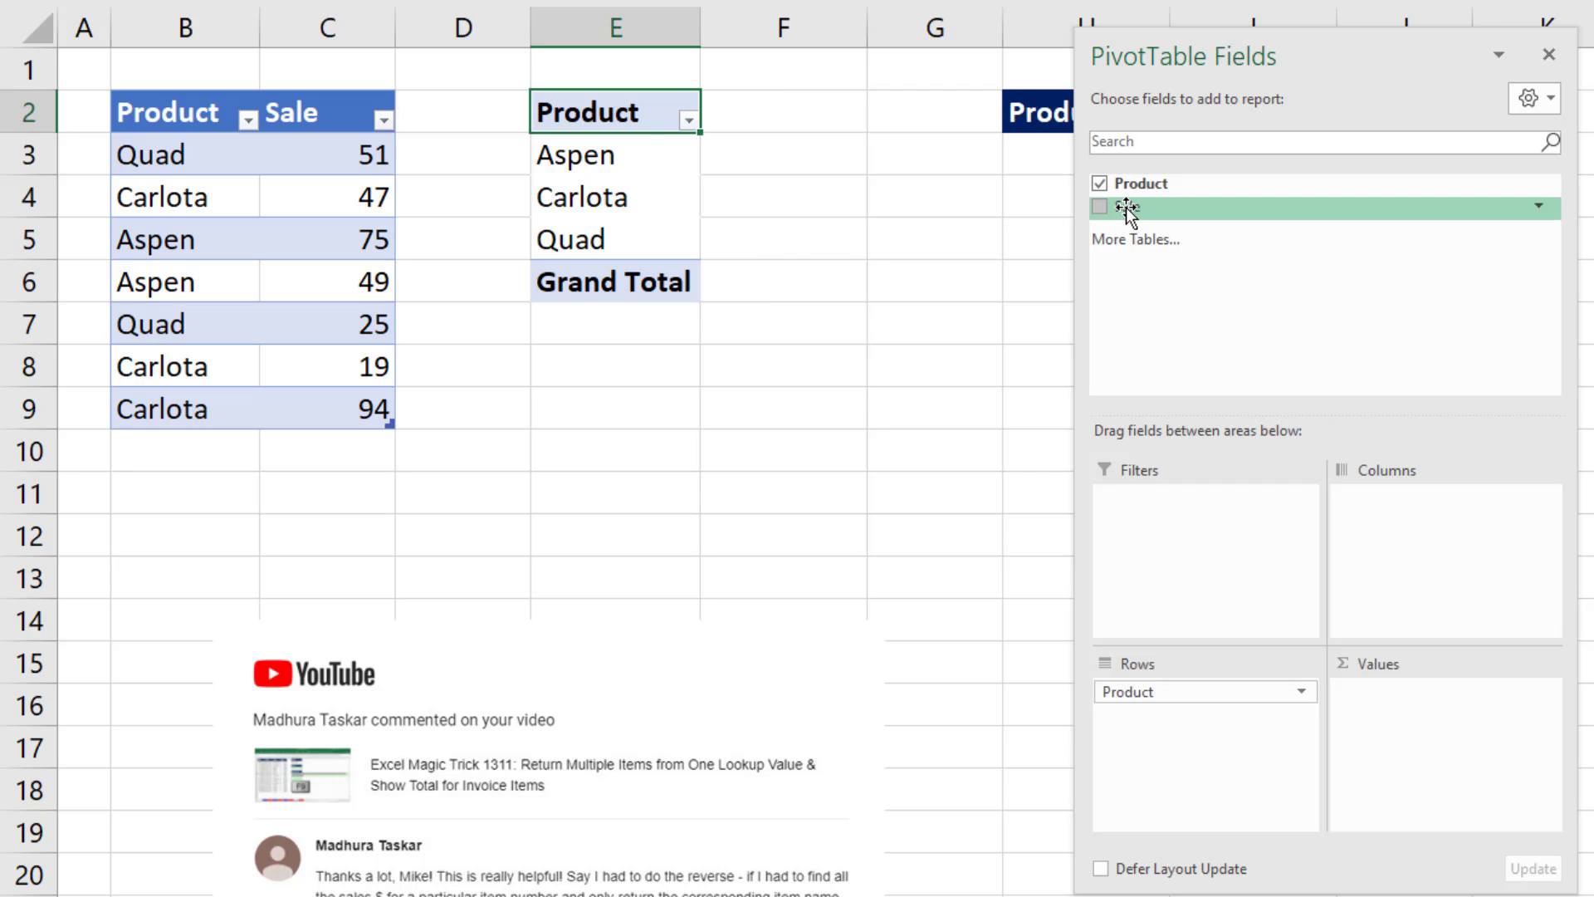
pyautogui.moveTo(1126, 207); pyautogui.dragTo(1435, 764)
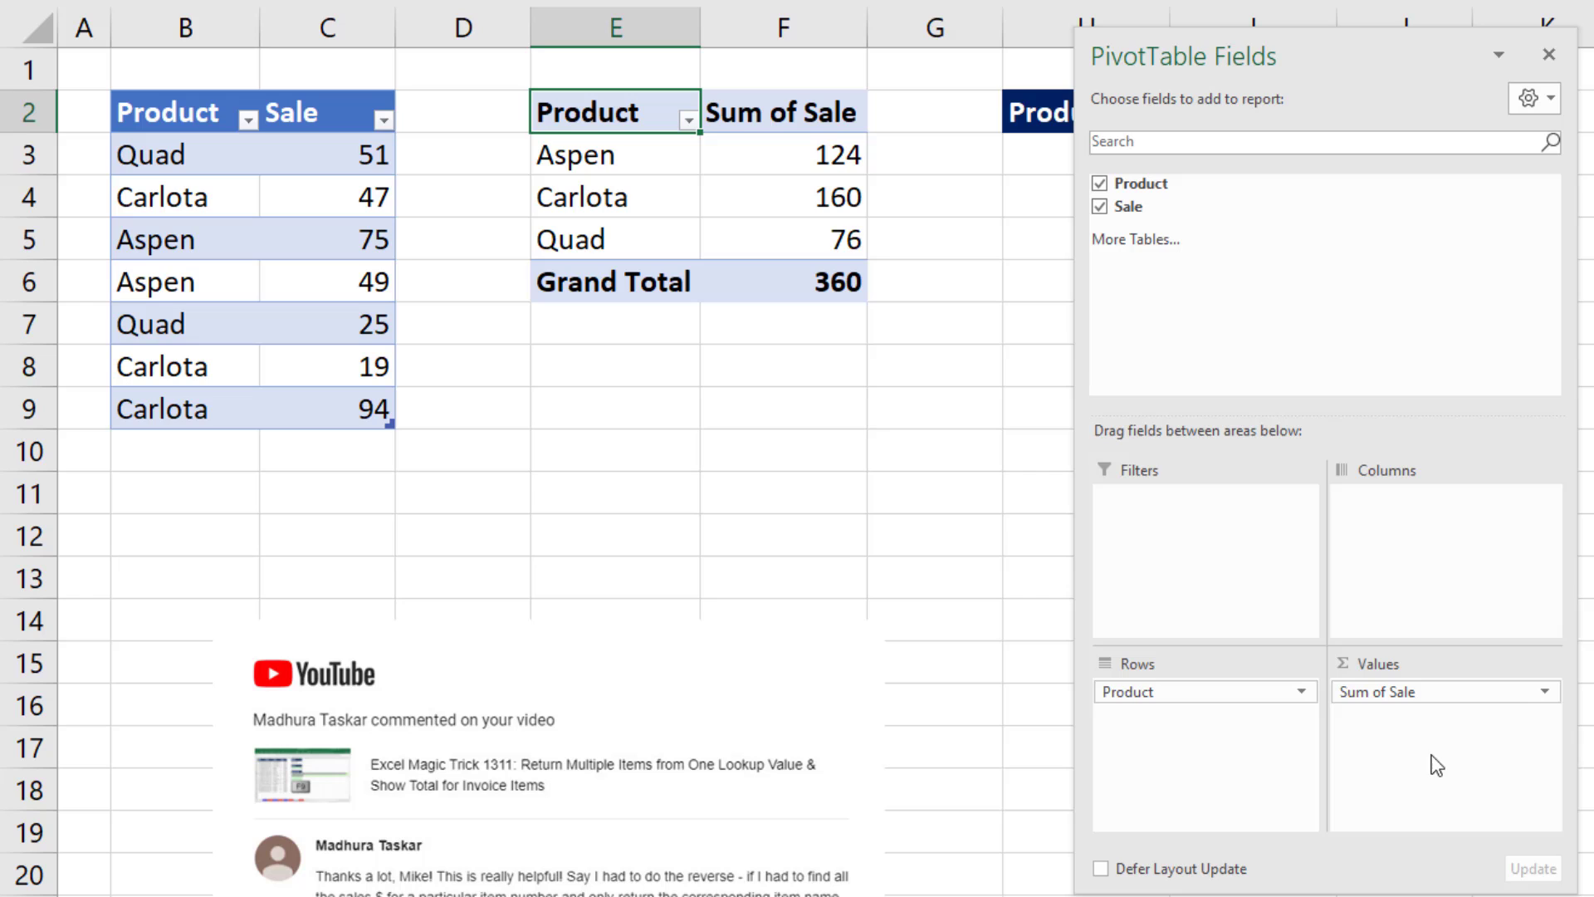
pyautogui.rightClick(765, 160)
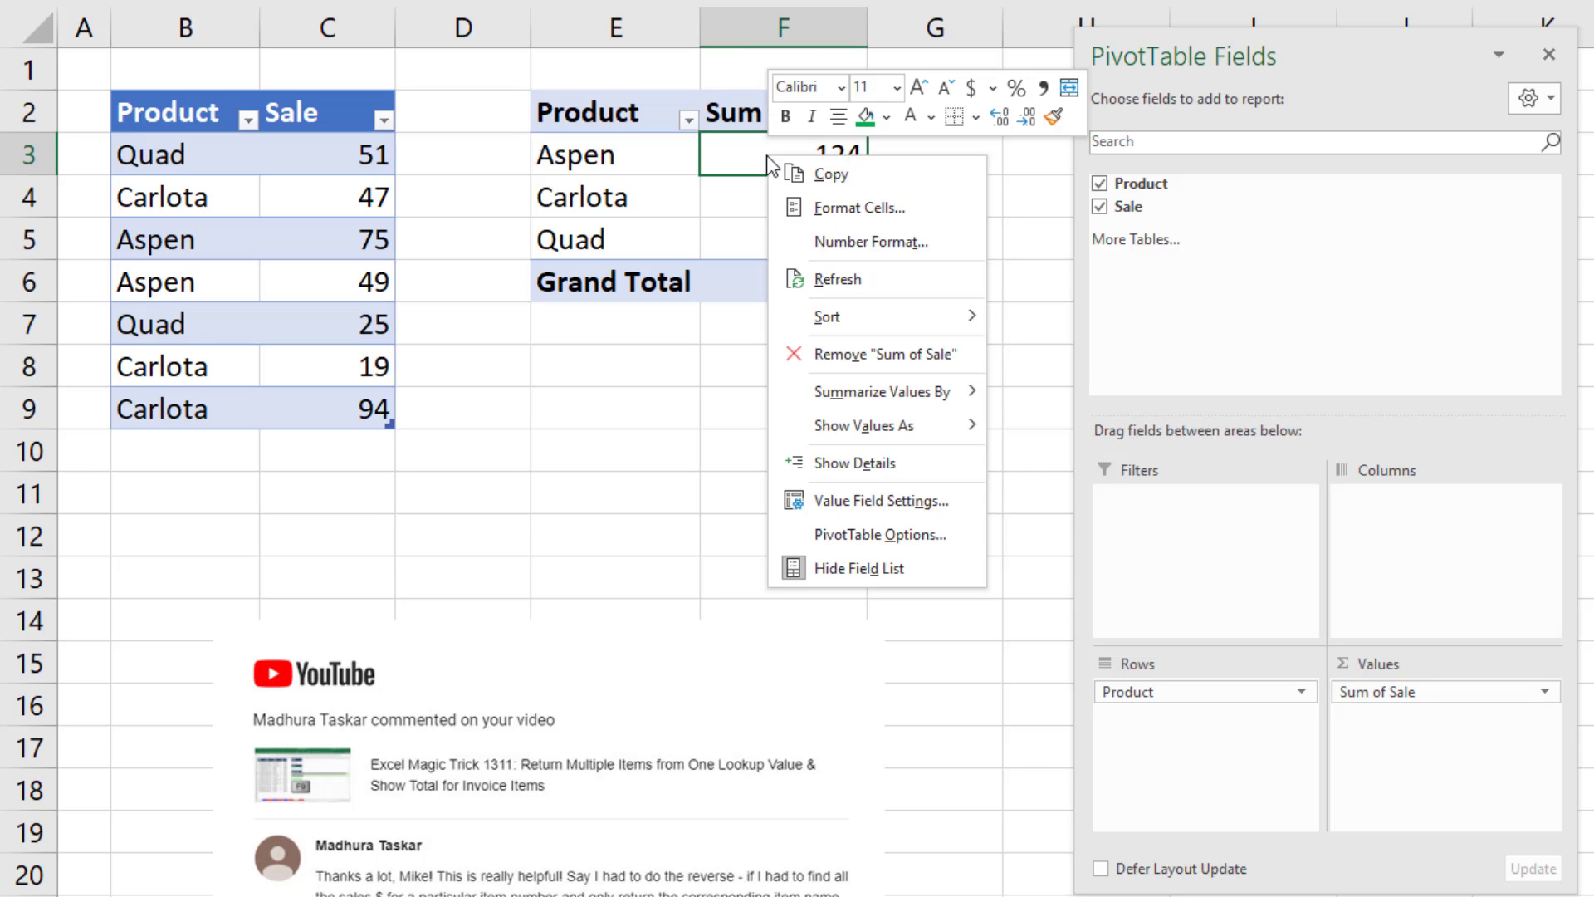
pyautogui.moveTo(880, 391)
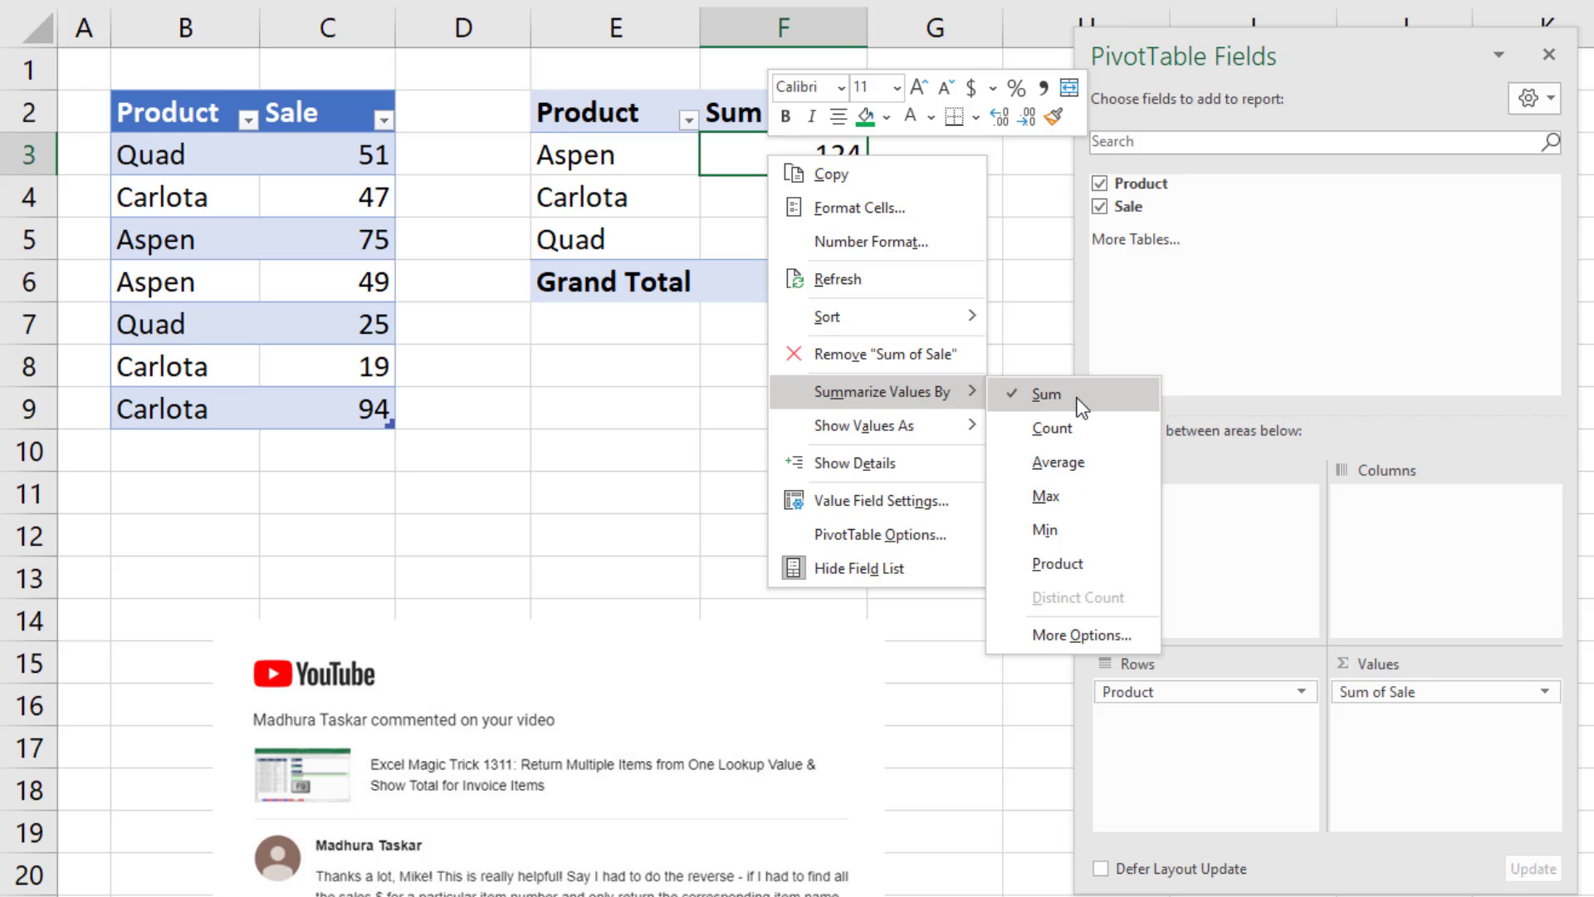
pyautogui.click(1046, 496)
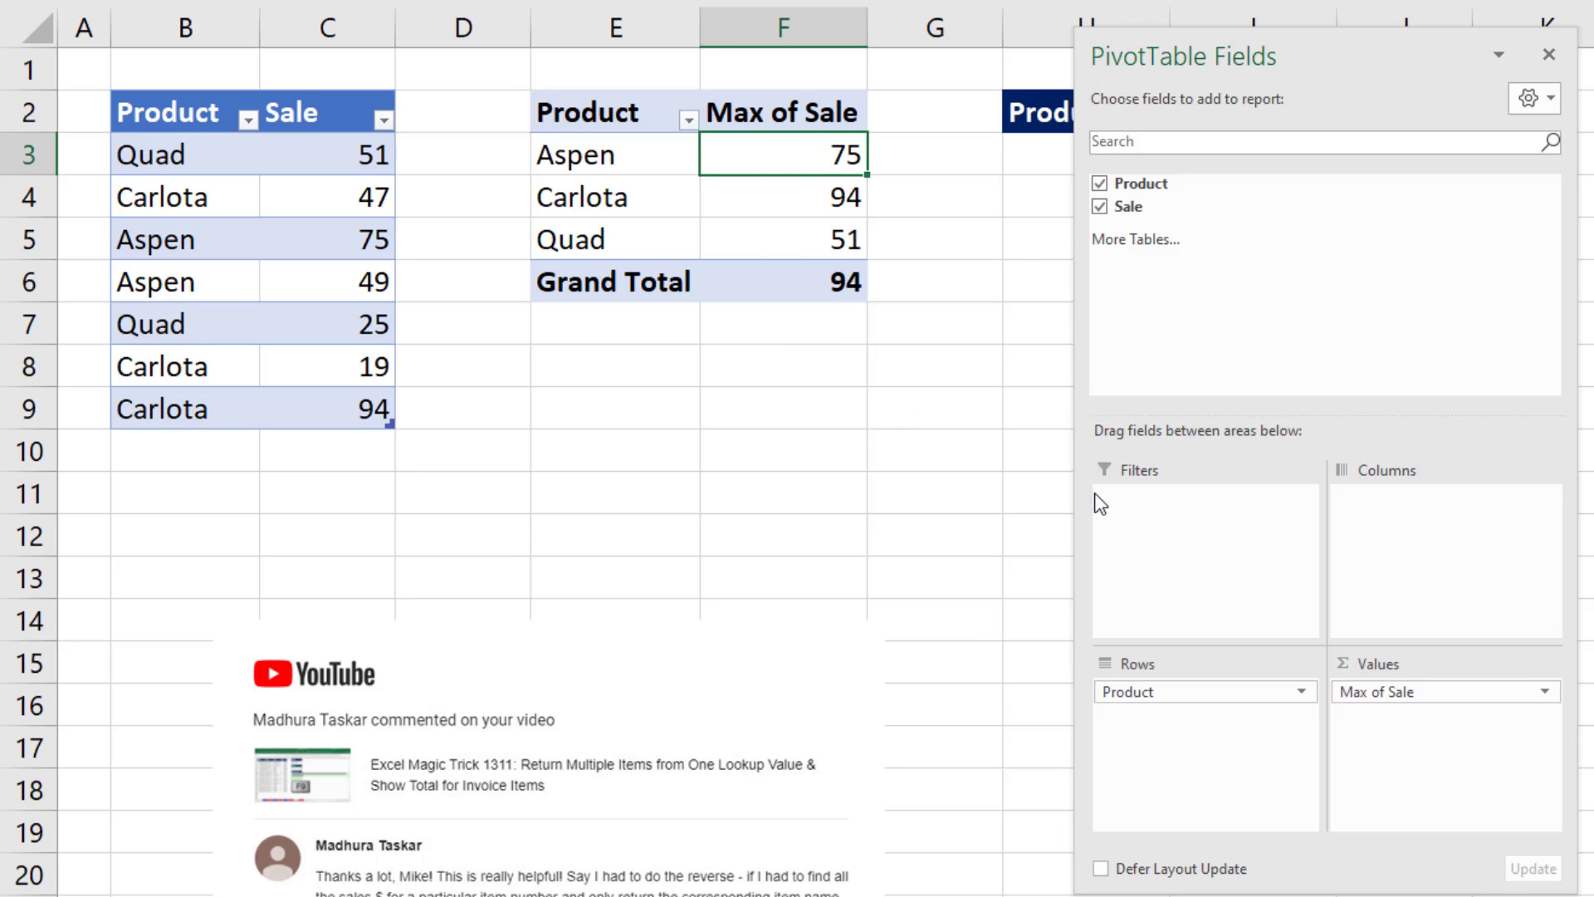
# Change Quad's 25 sale in C7 to 100 and refresh the pivot to show Quad 100.
pyautogui.click(366, 334)
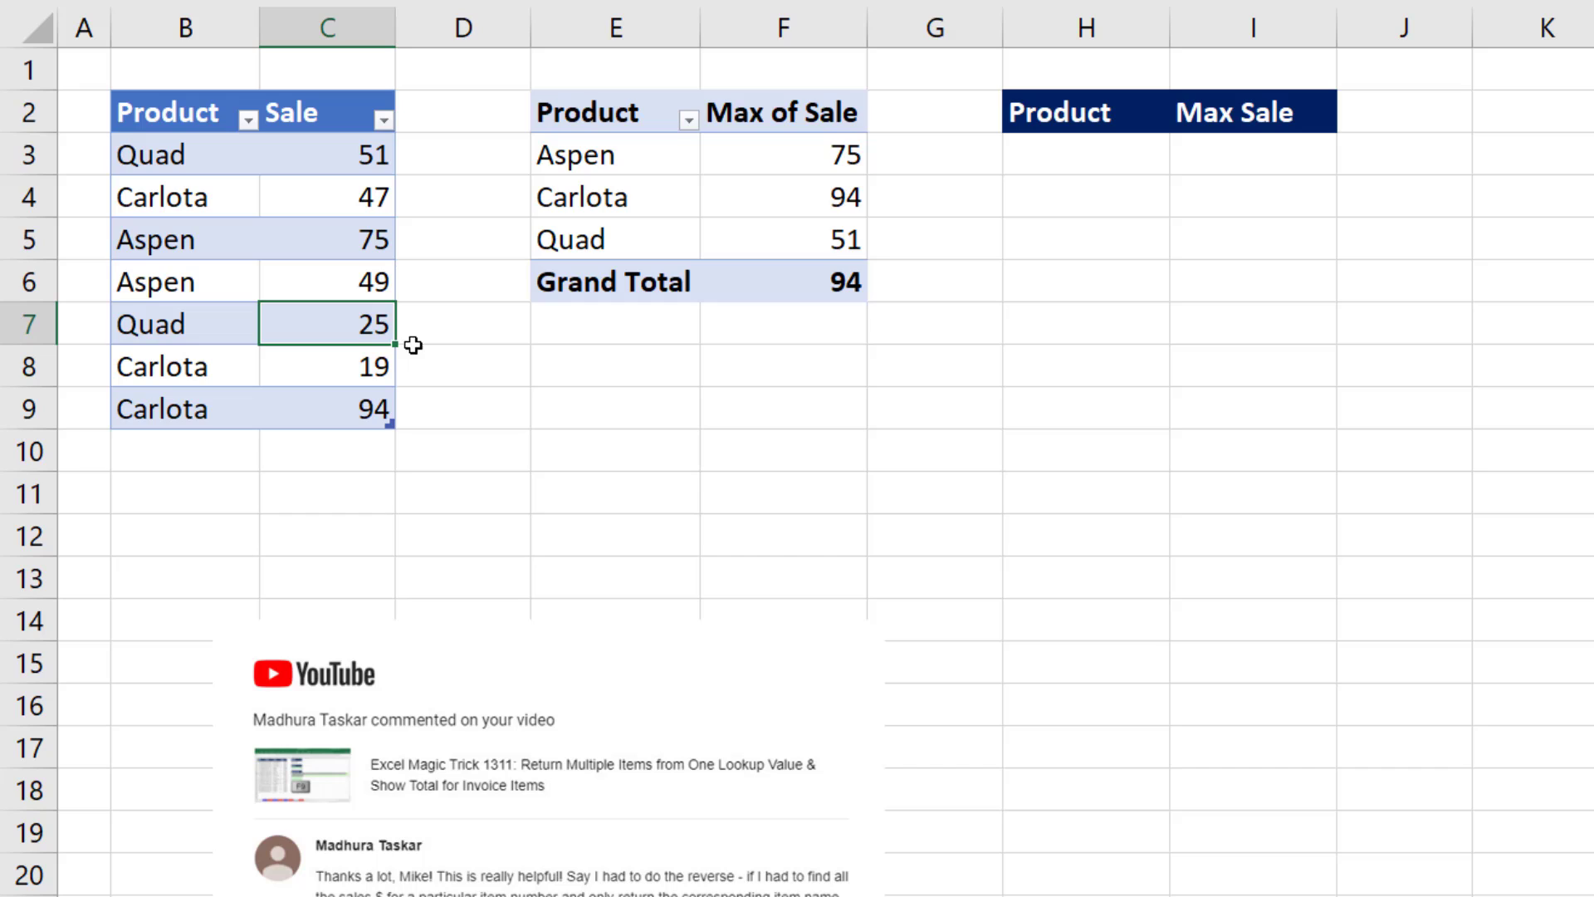
pyautogui.write('100')
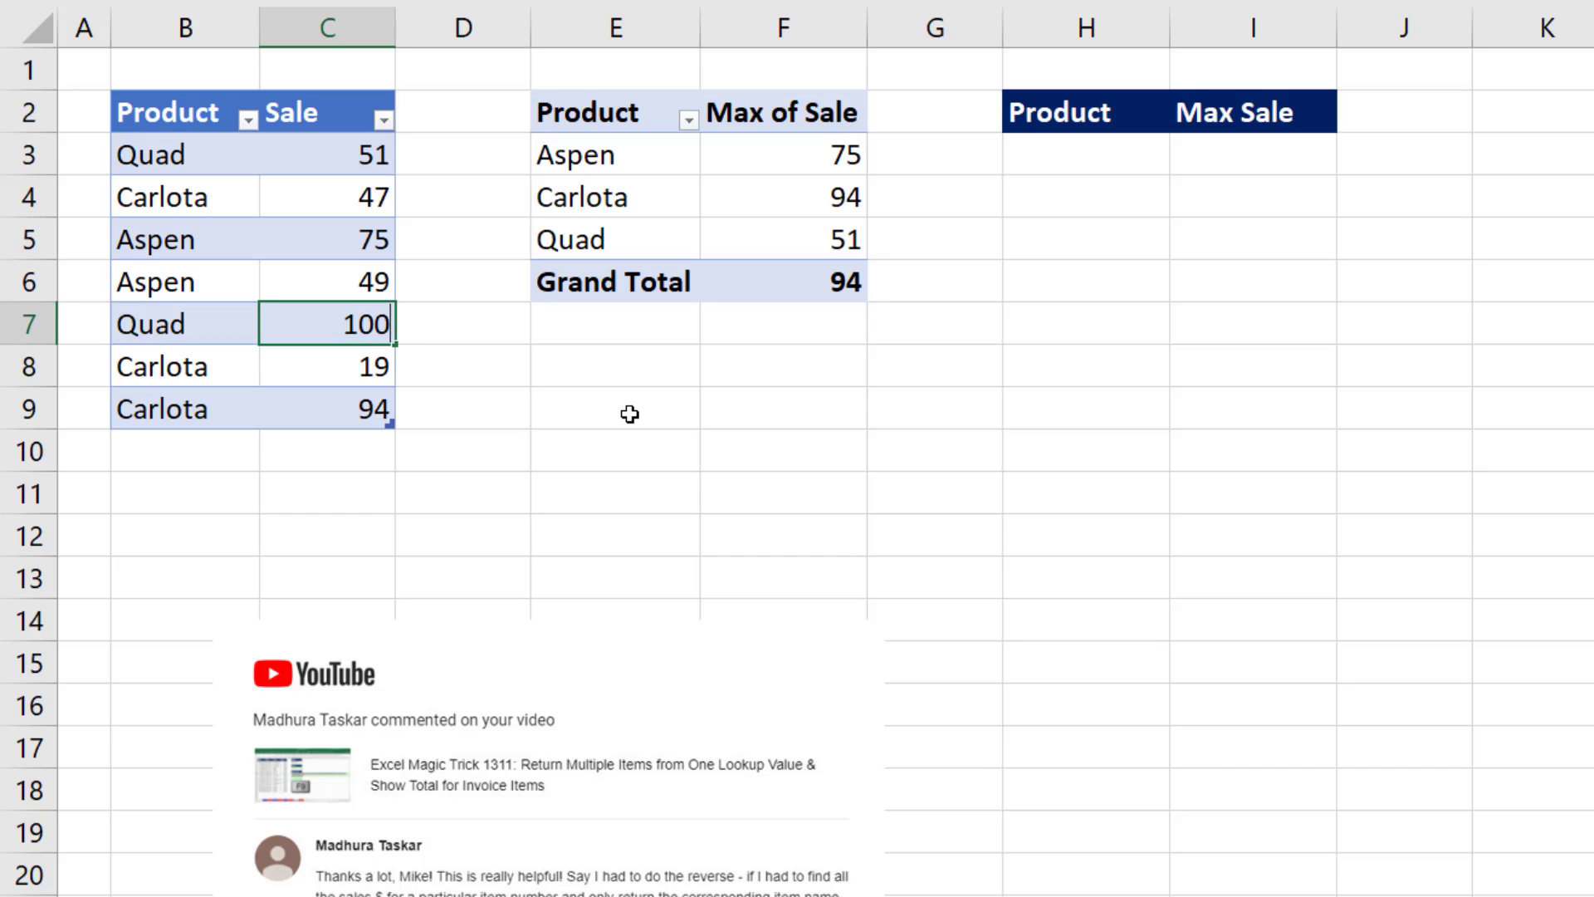
pyautogui.press('Return')
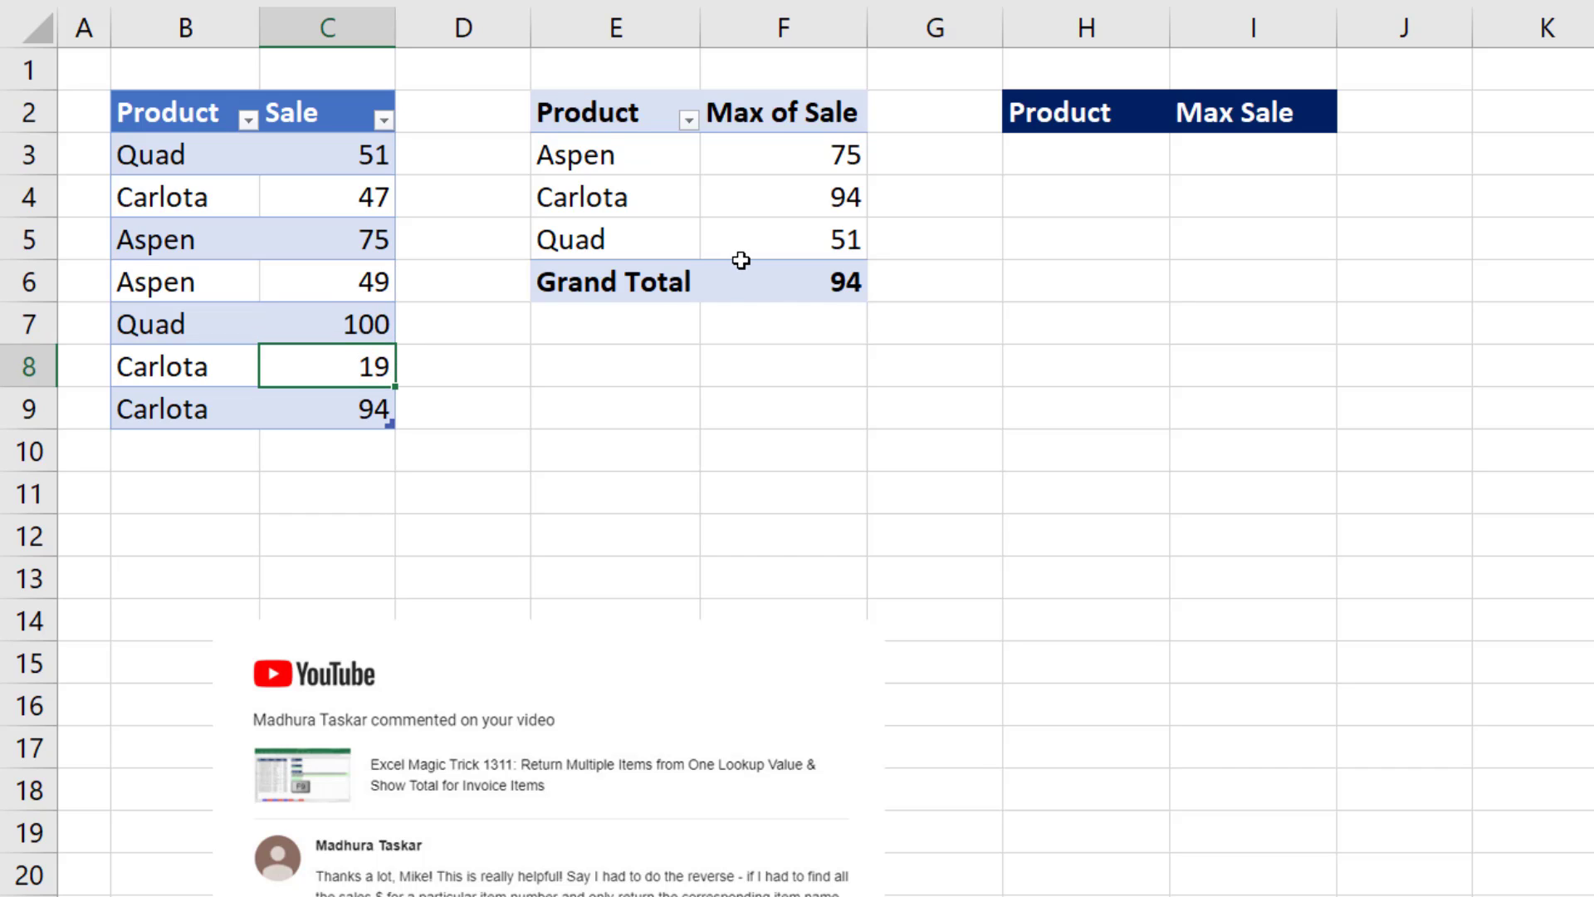
pyautogui.rightClick(760, 161)
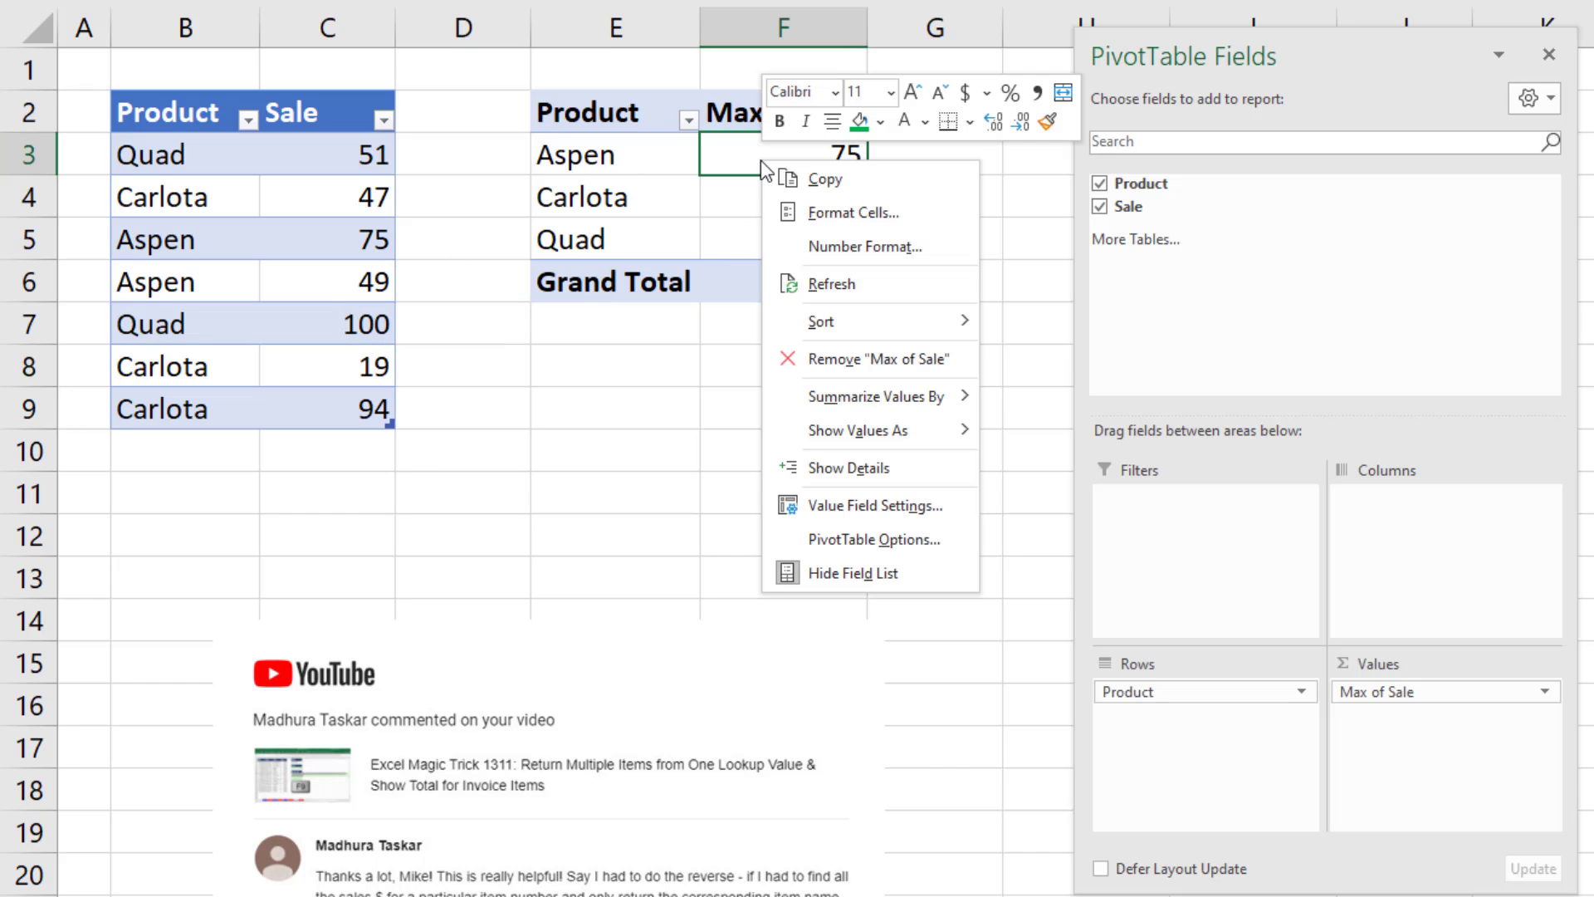
pyautogui.click(822, 284)
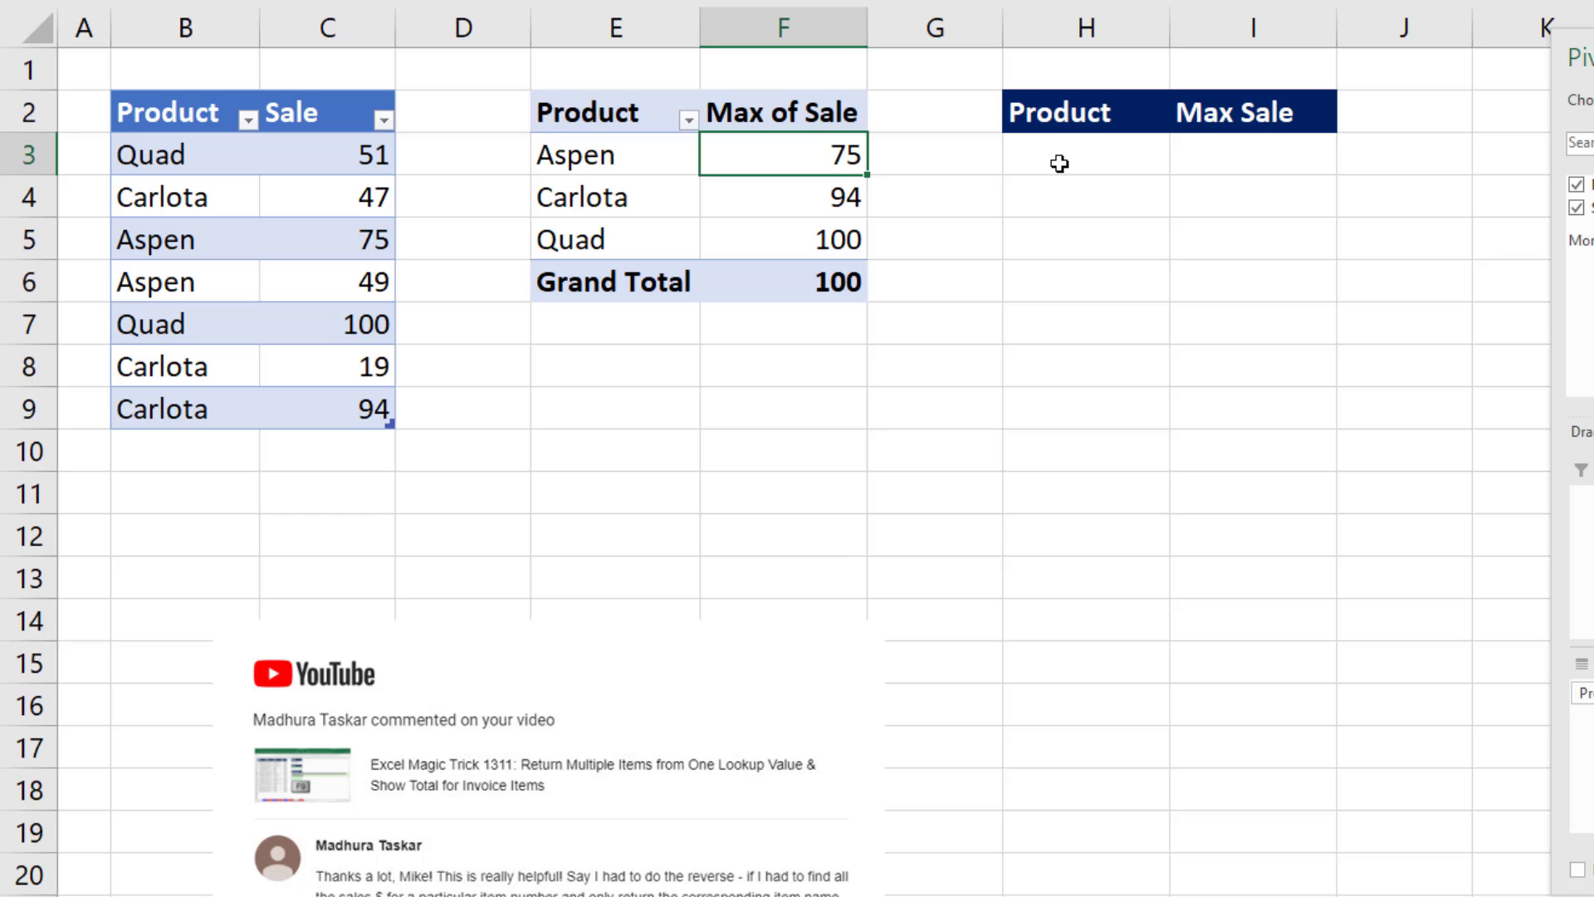
# Enter =UNIQUE(fSales[Product]) in H3, spilling Quad, Carlota and Aspen.
pyautogui.click(1059, 163)
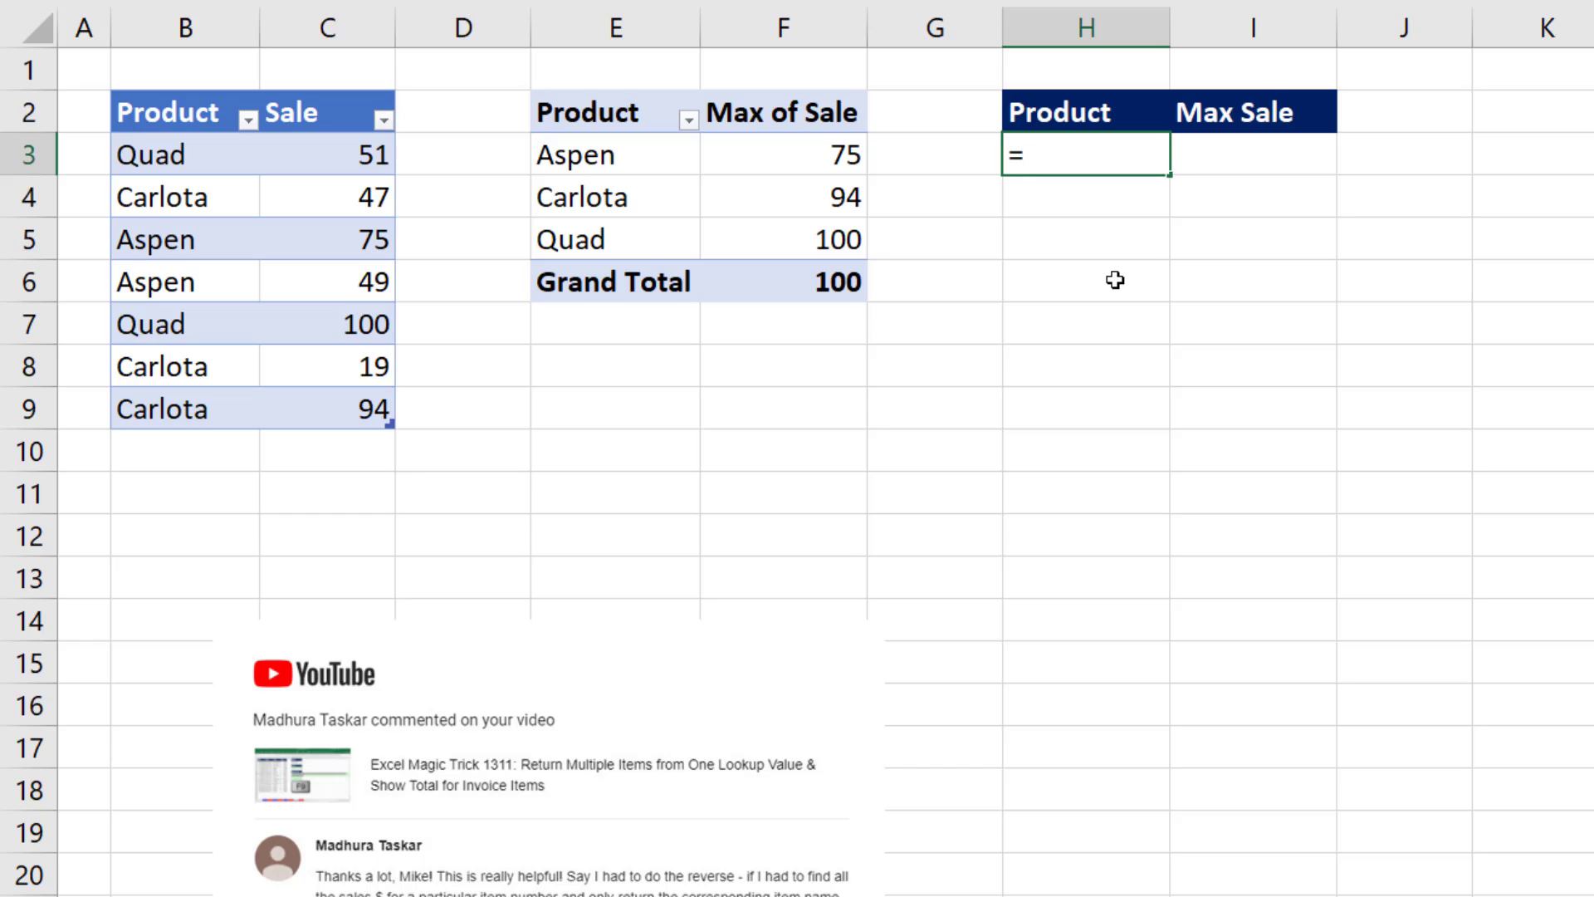
pyautogui.write('=uniq')
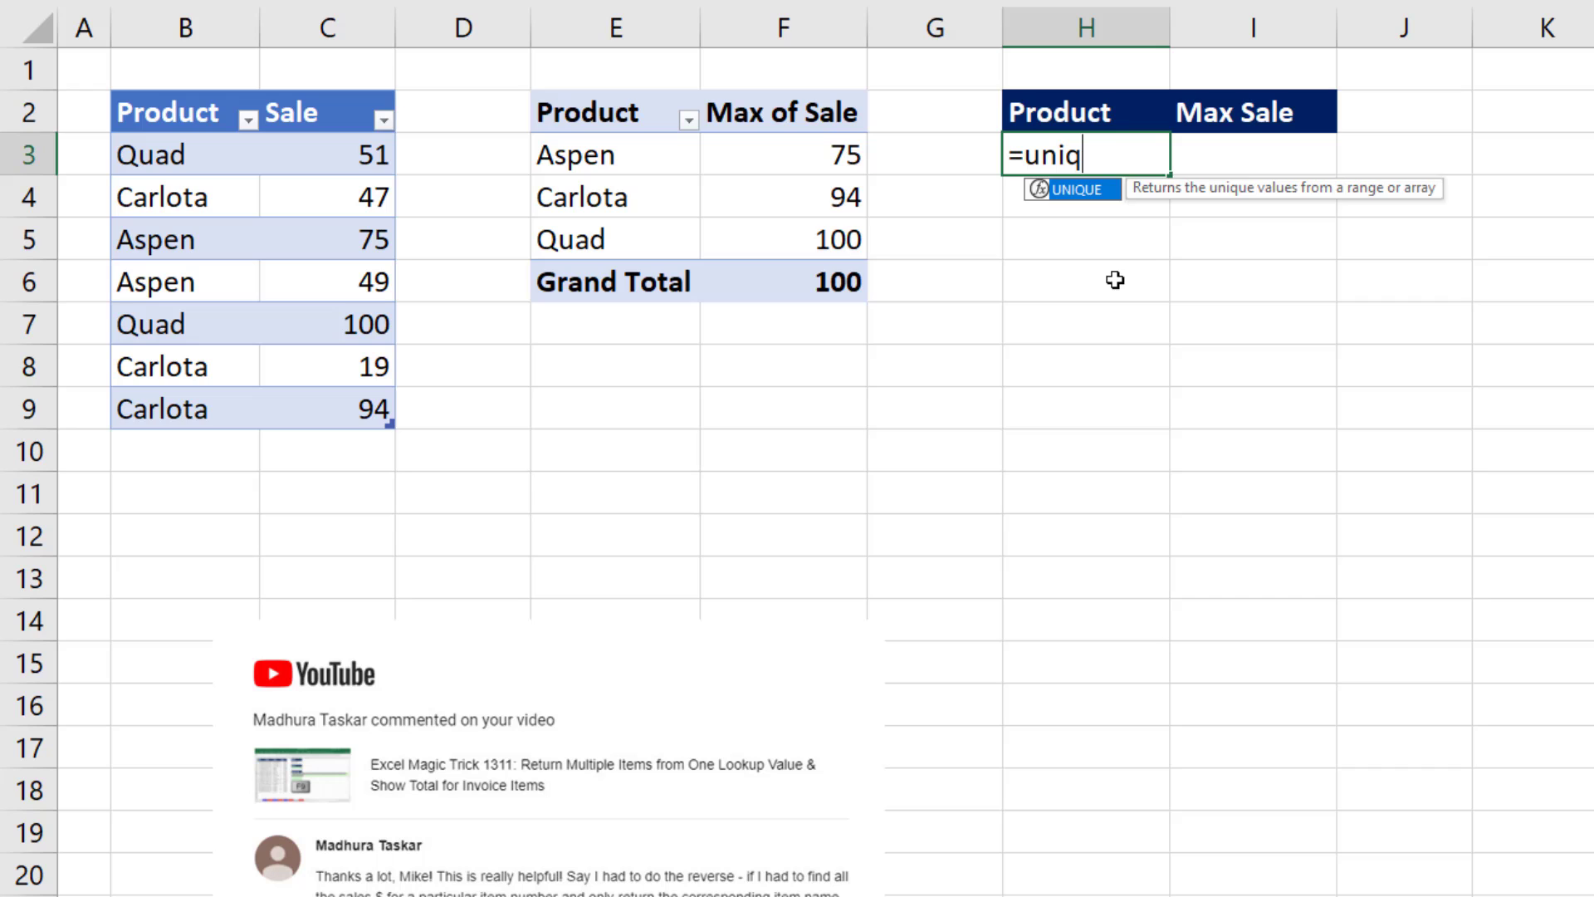
pyautogui.press('Tab')
pyautogui.moveTo(178, 159); pyautogui.dragTo(182, 416)
pyautogui.write(')')
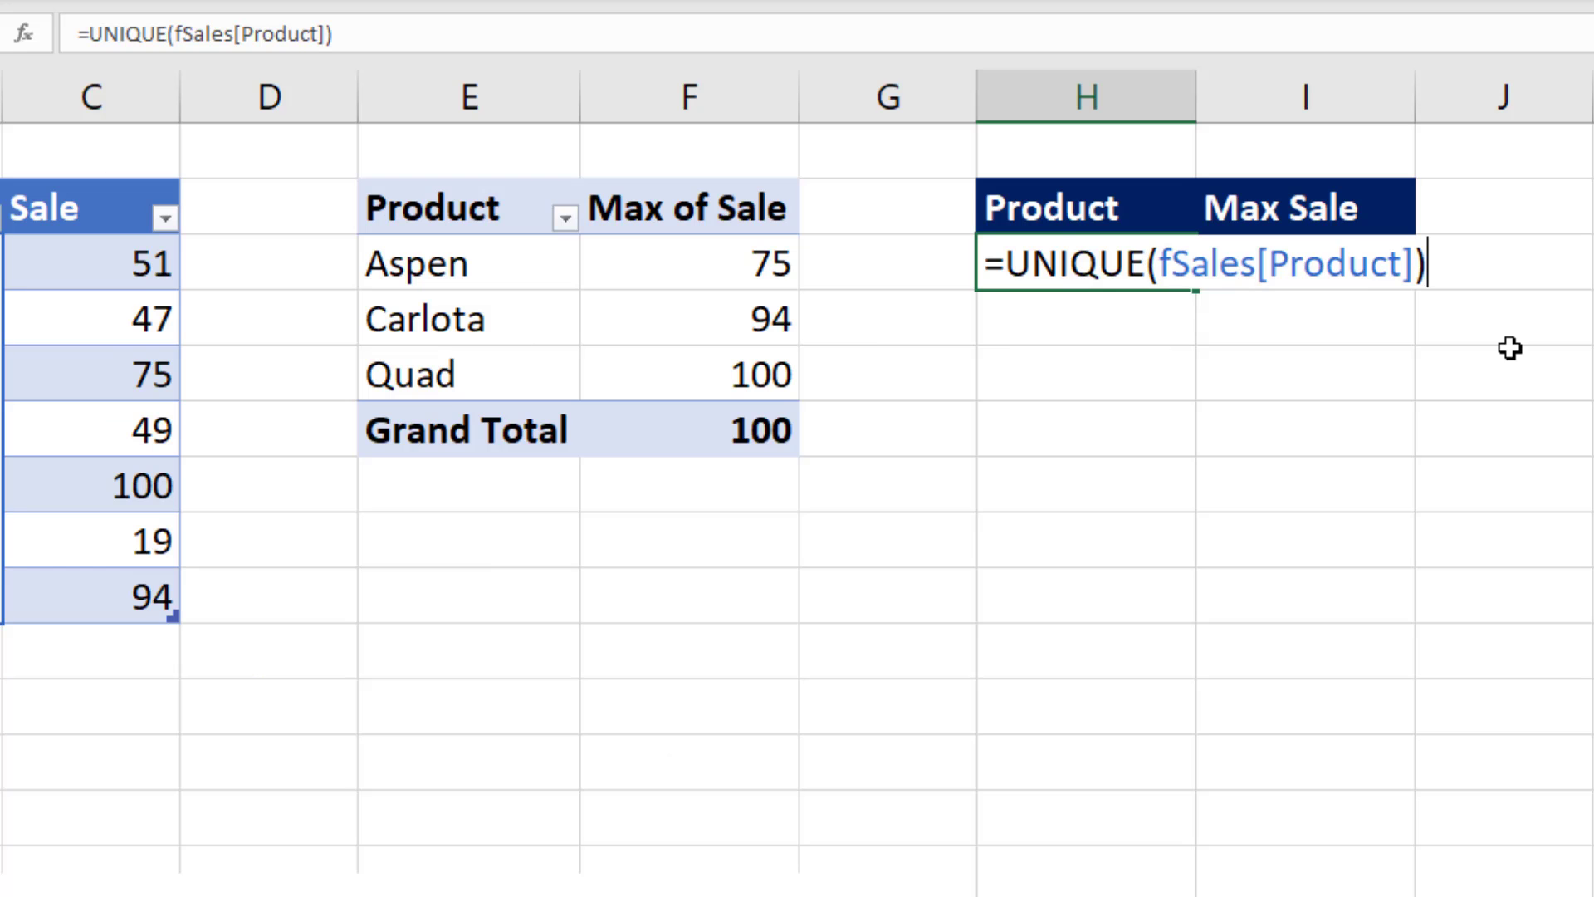
pyautogui.press('Return')
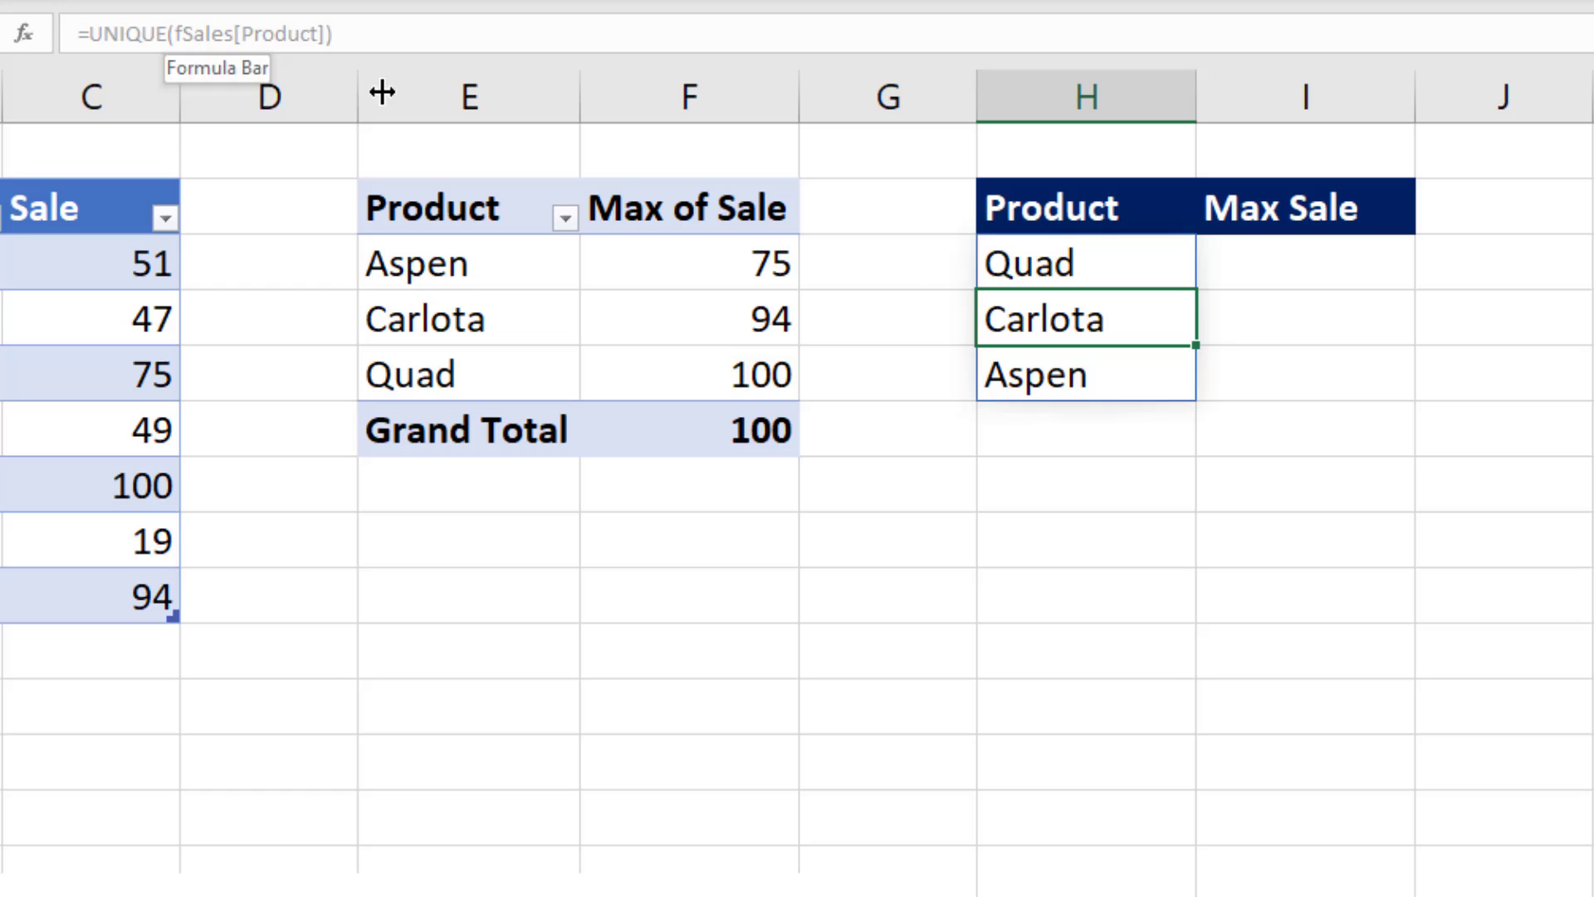
pyautogui.click(1048, 369)
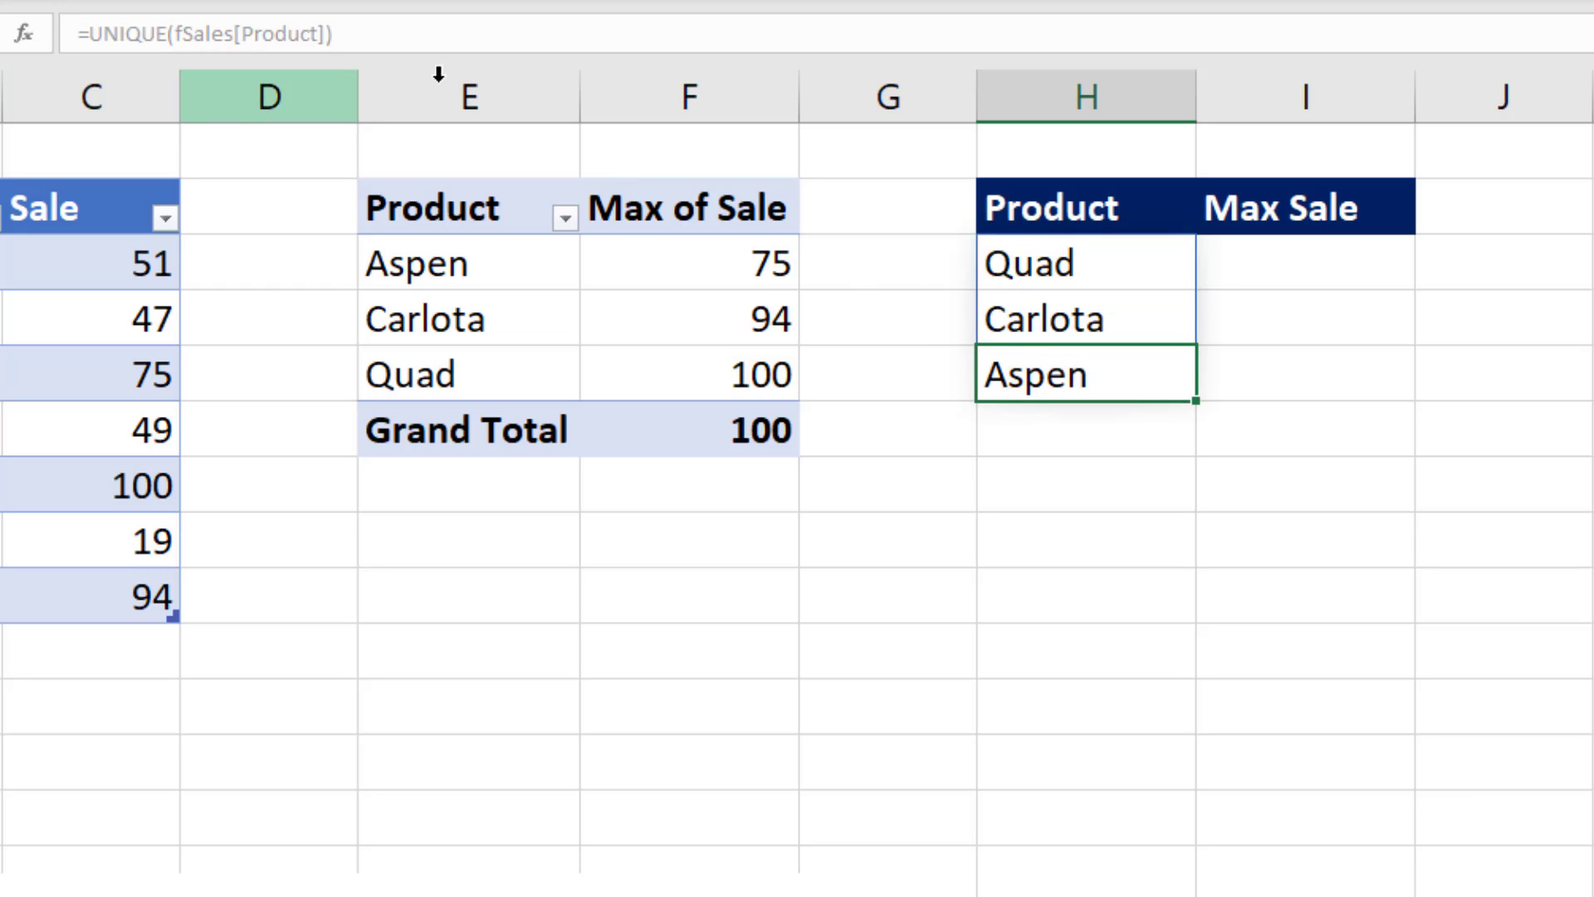
pyautogui.click(1069, 262)
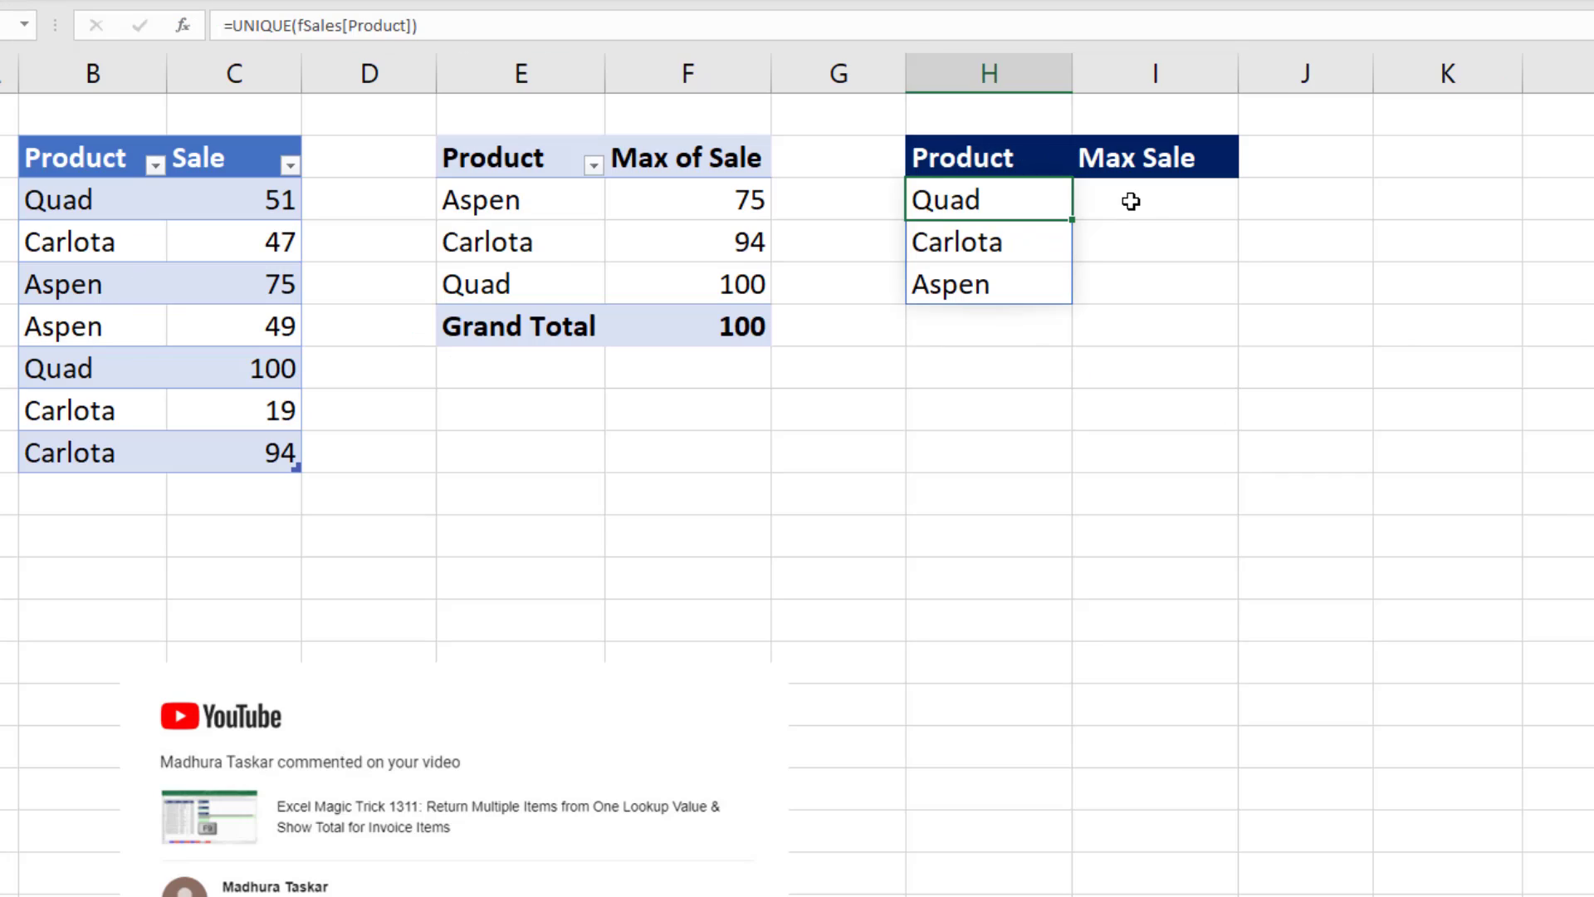
# Enter =MAXIFS(fSales[Sale],fSales[Product],H3#) in I3, spilling 100, 94 and 75.
pyautogui.click(1268, 270)
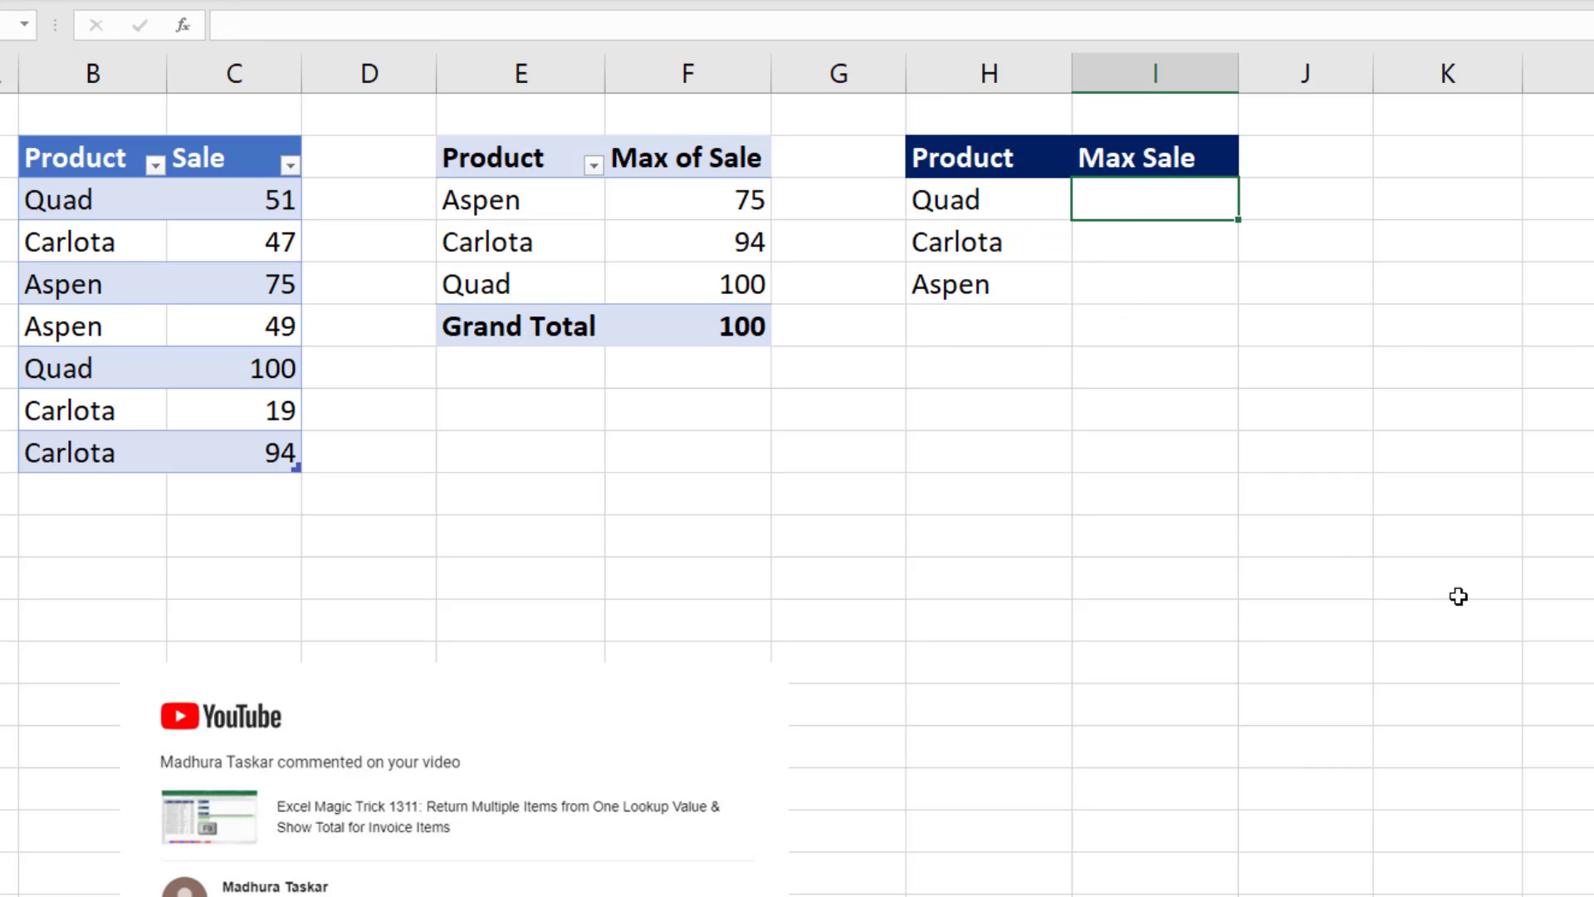
pyautogui.write('=ma')
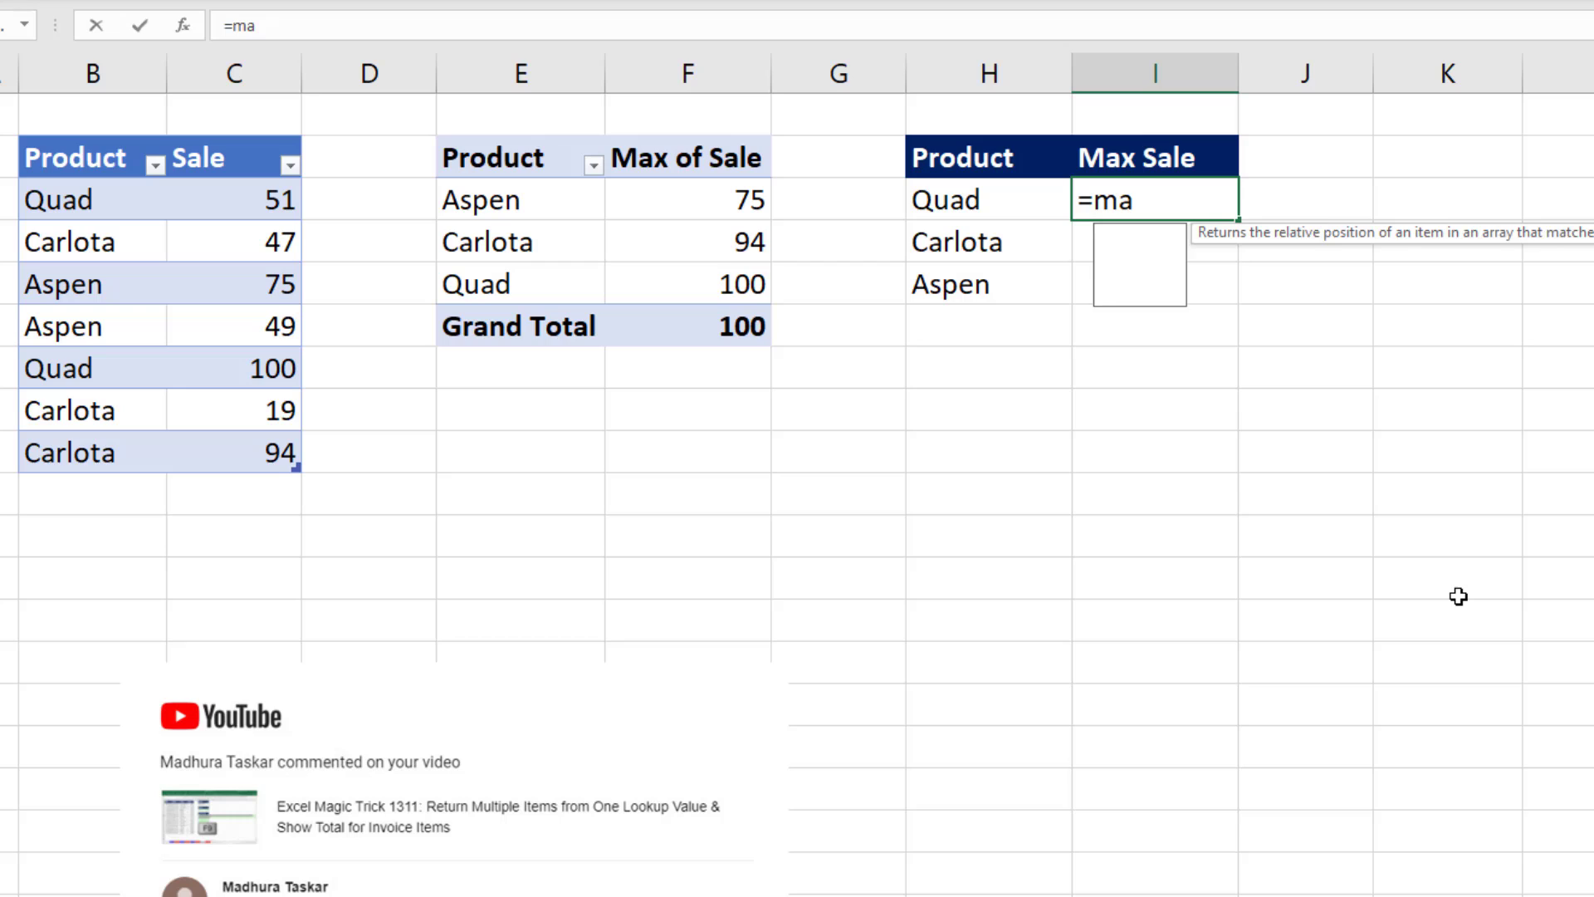
pyautogui.write('xifs')
pyautogui.press('Tab')
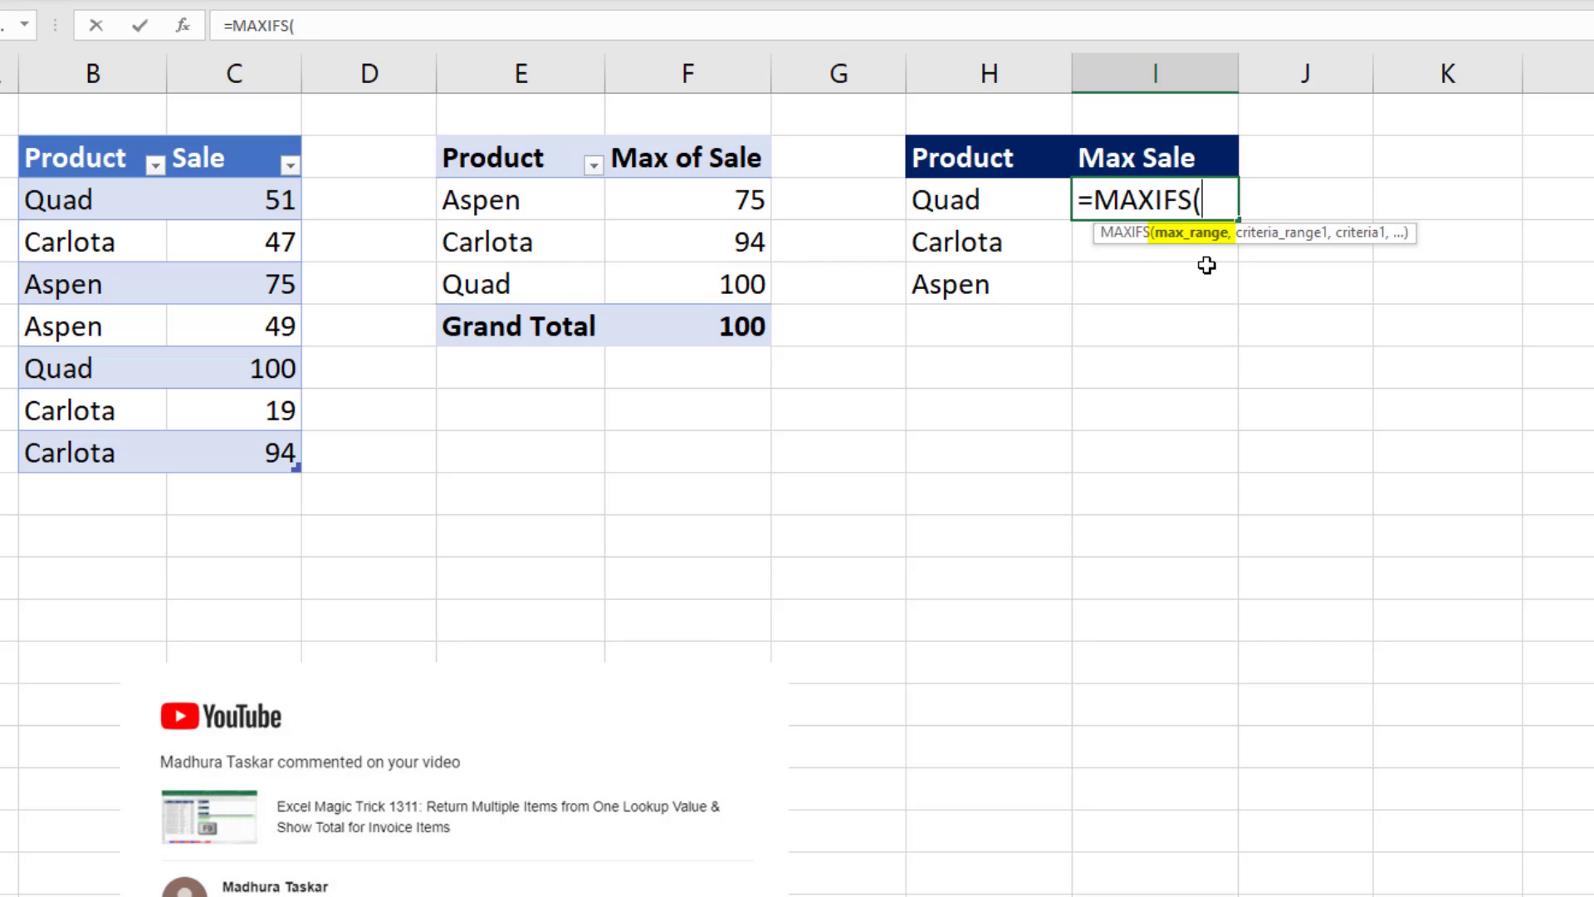
pyautogui.moveTo(230, 209); pyautogui.dragTo(238, 440)
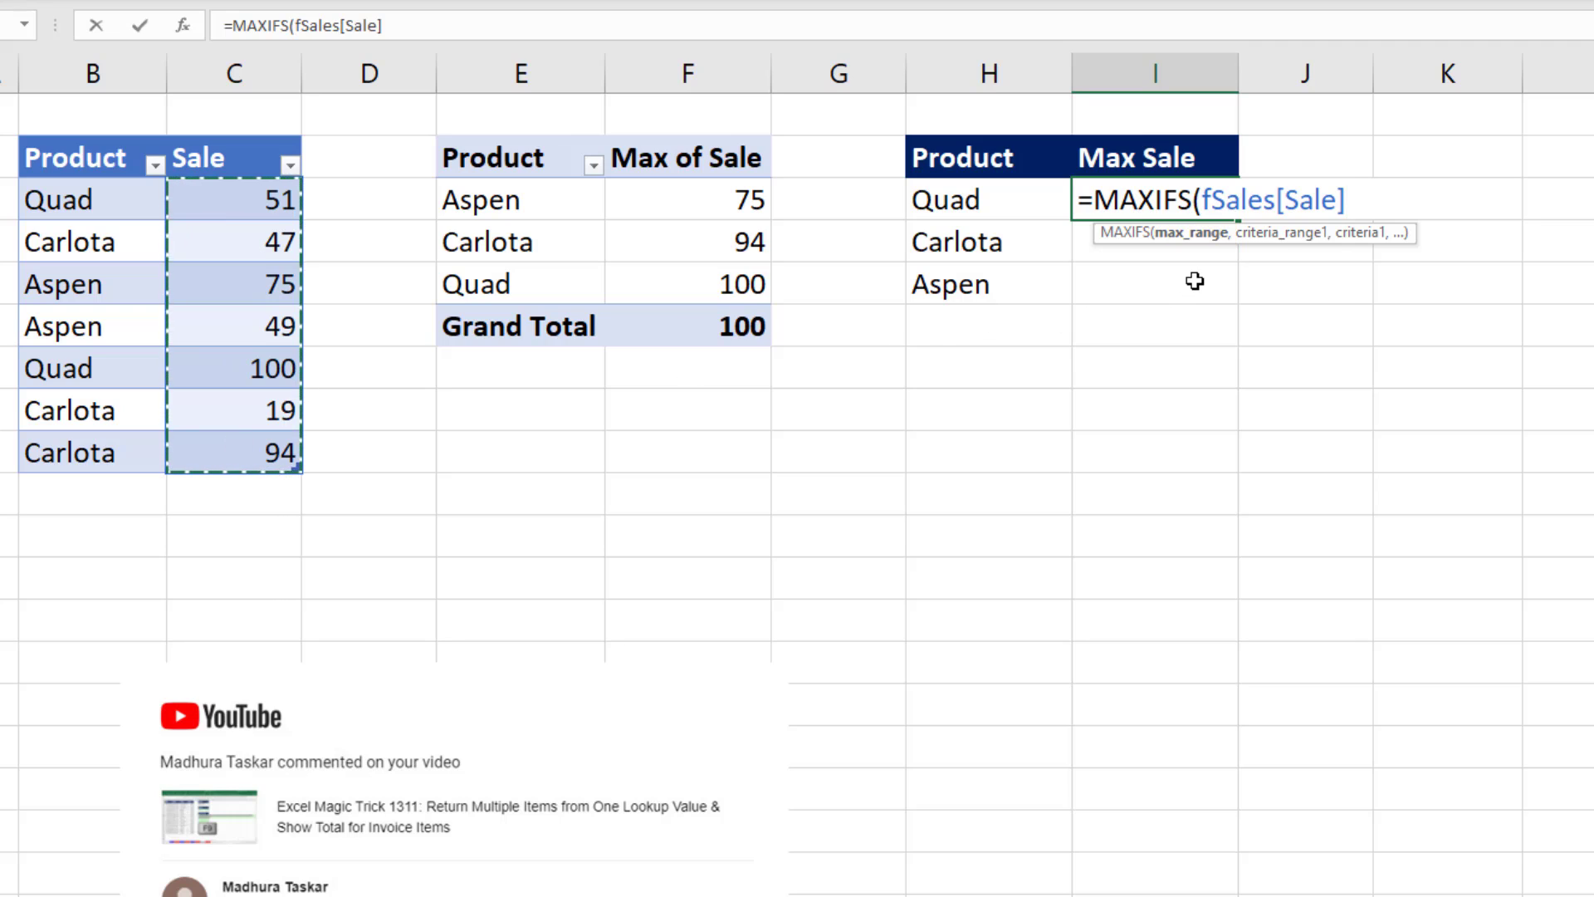
pyautogui.write(',')
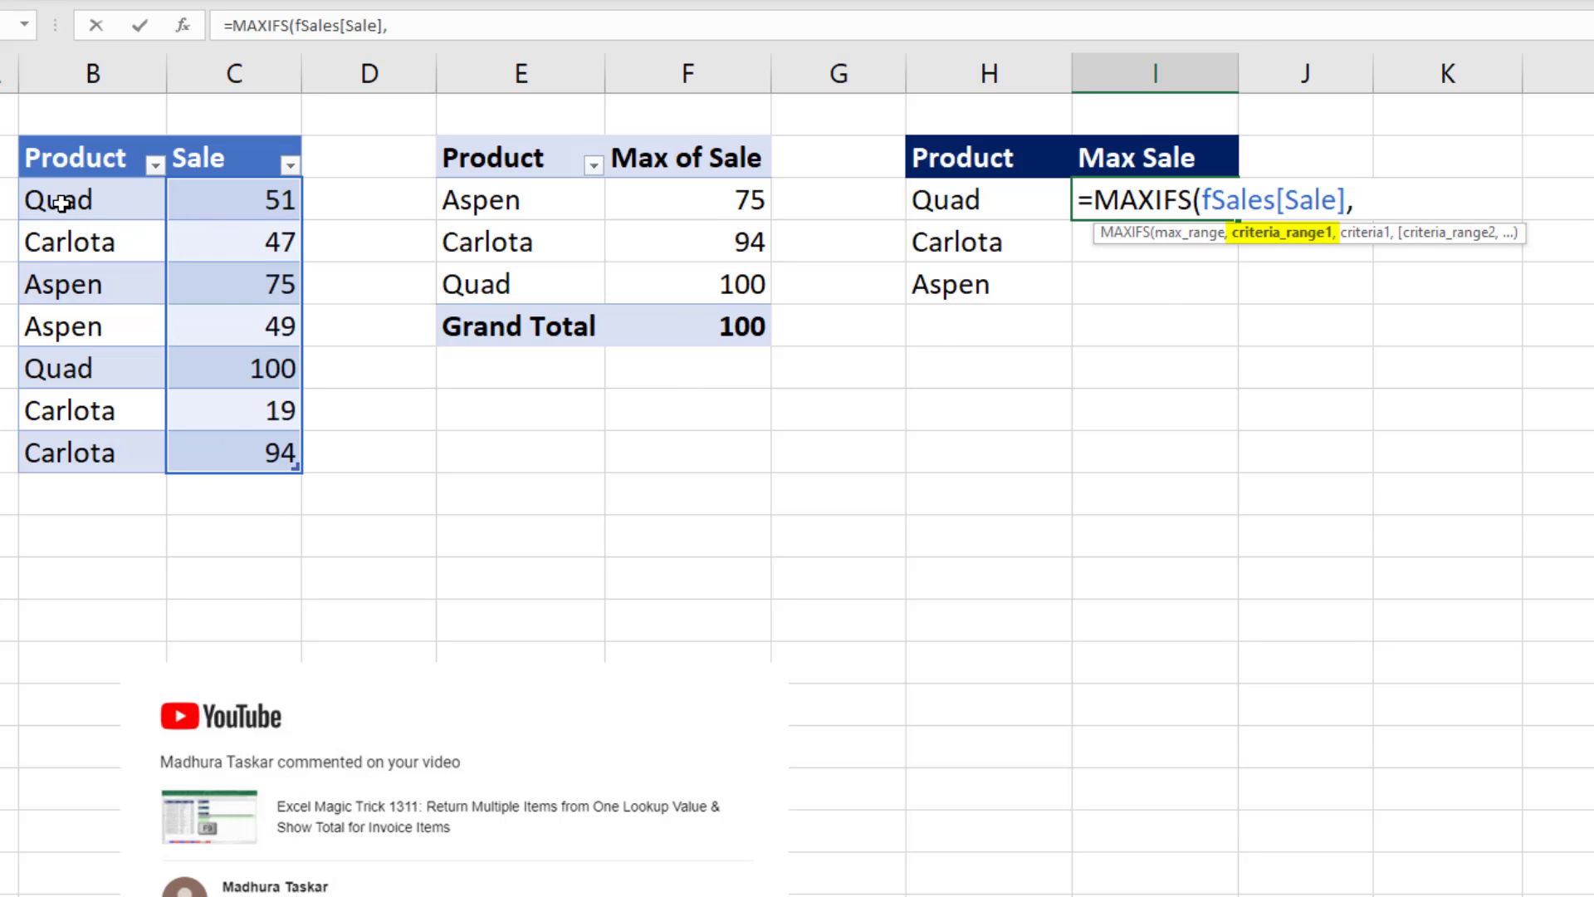
pyautogui.moveTo(62, 204); pyautogui.dragTo(91, 453)
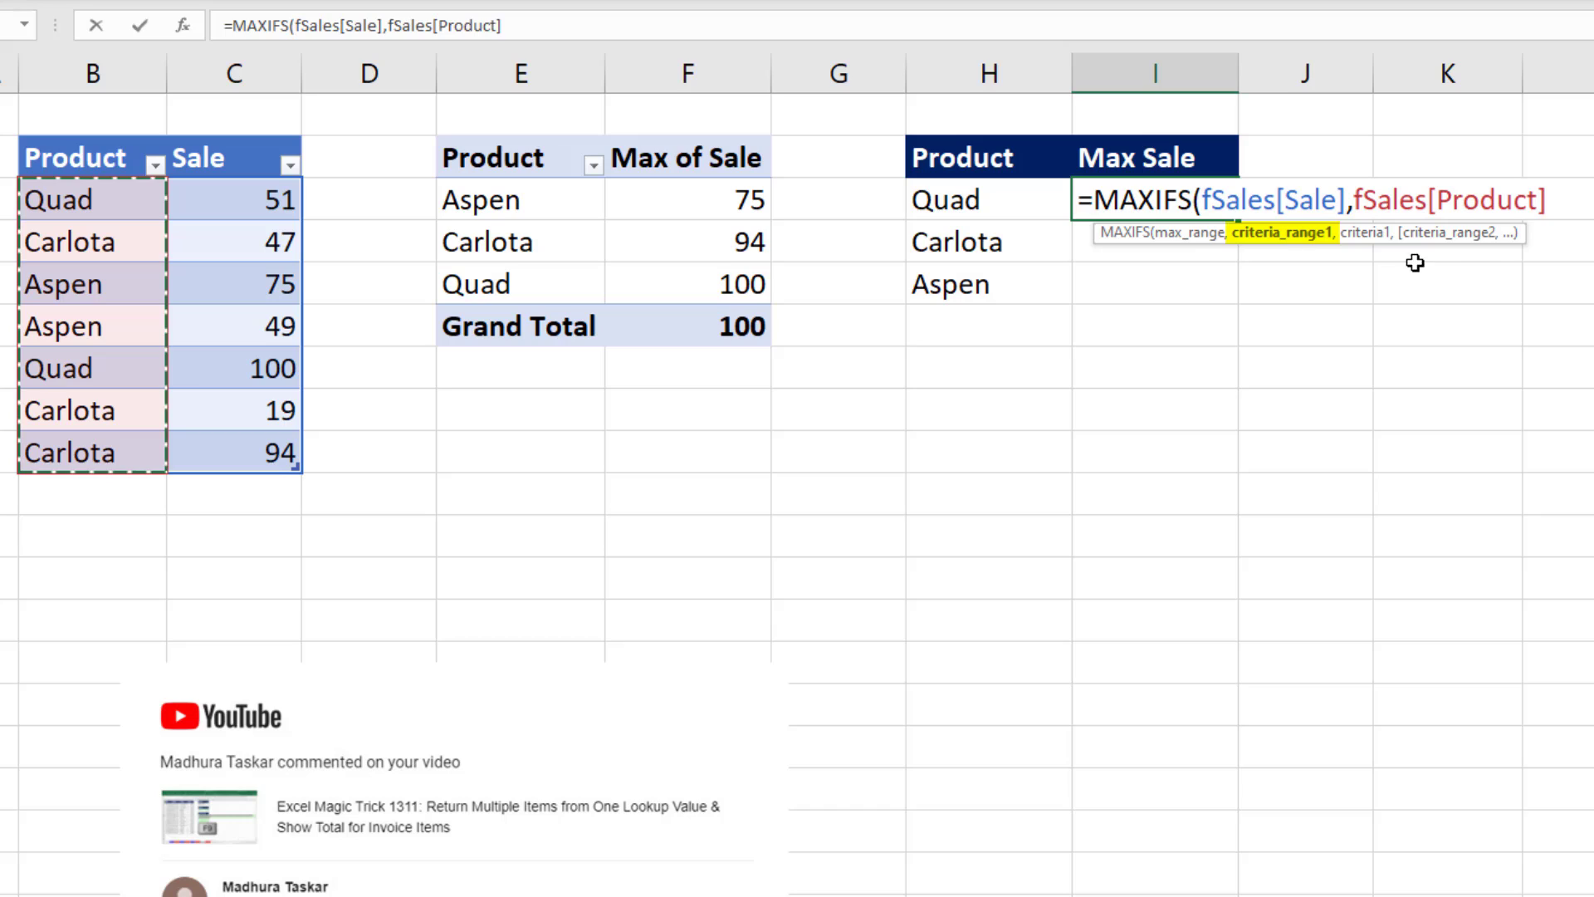
pyautogui.write(',')
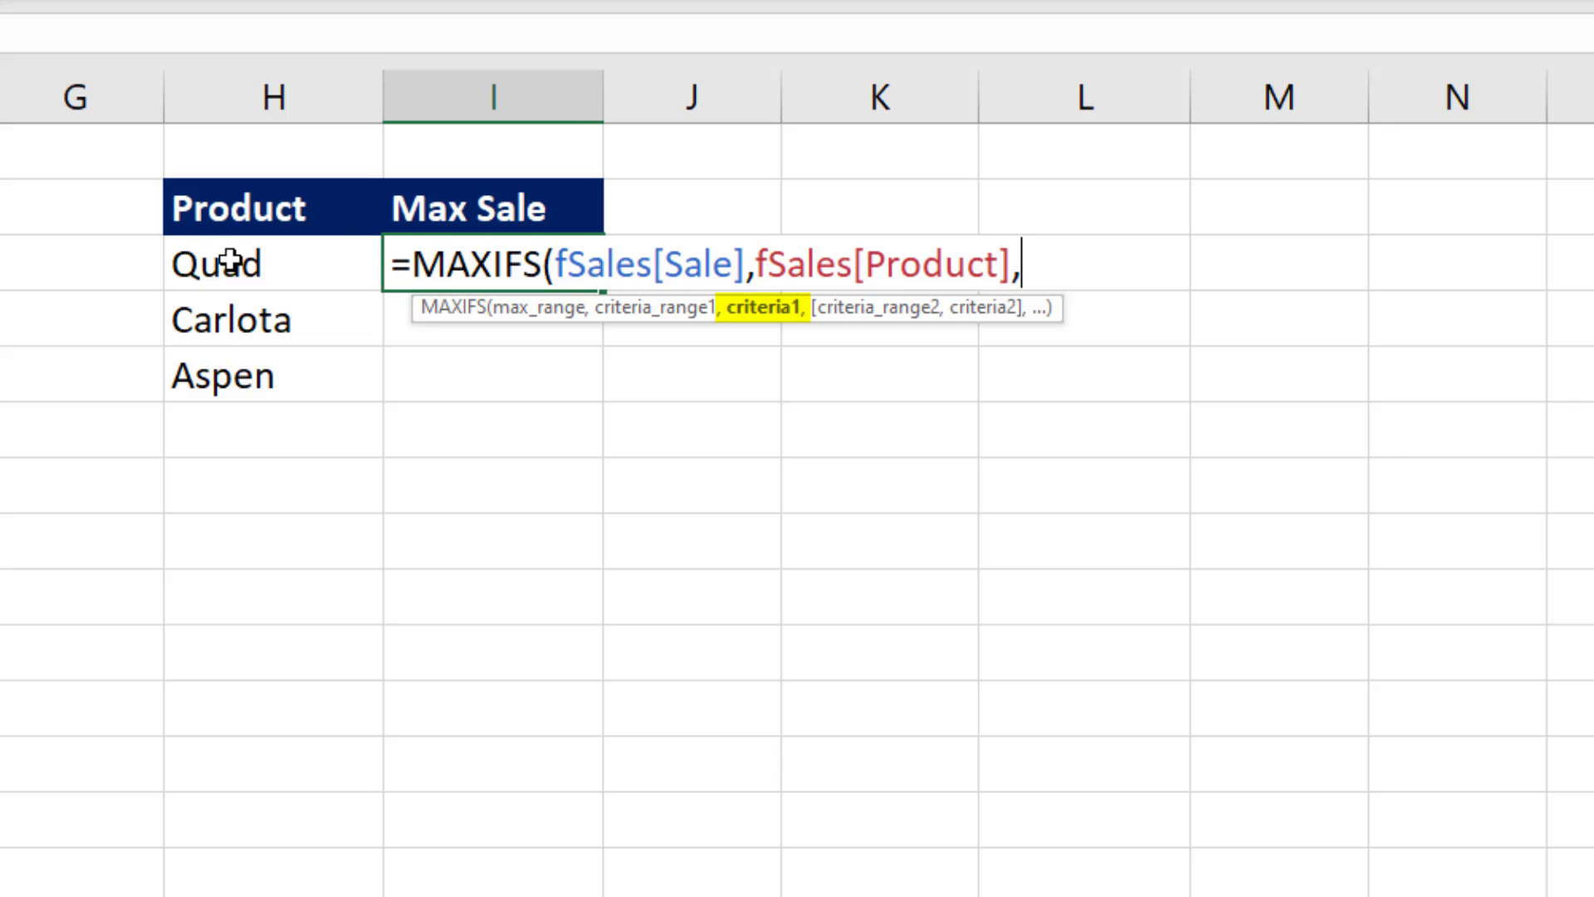
pyautogui.moveTo(220, 262); pyautogui.dragTo(242, 356)
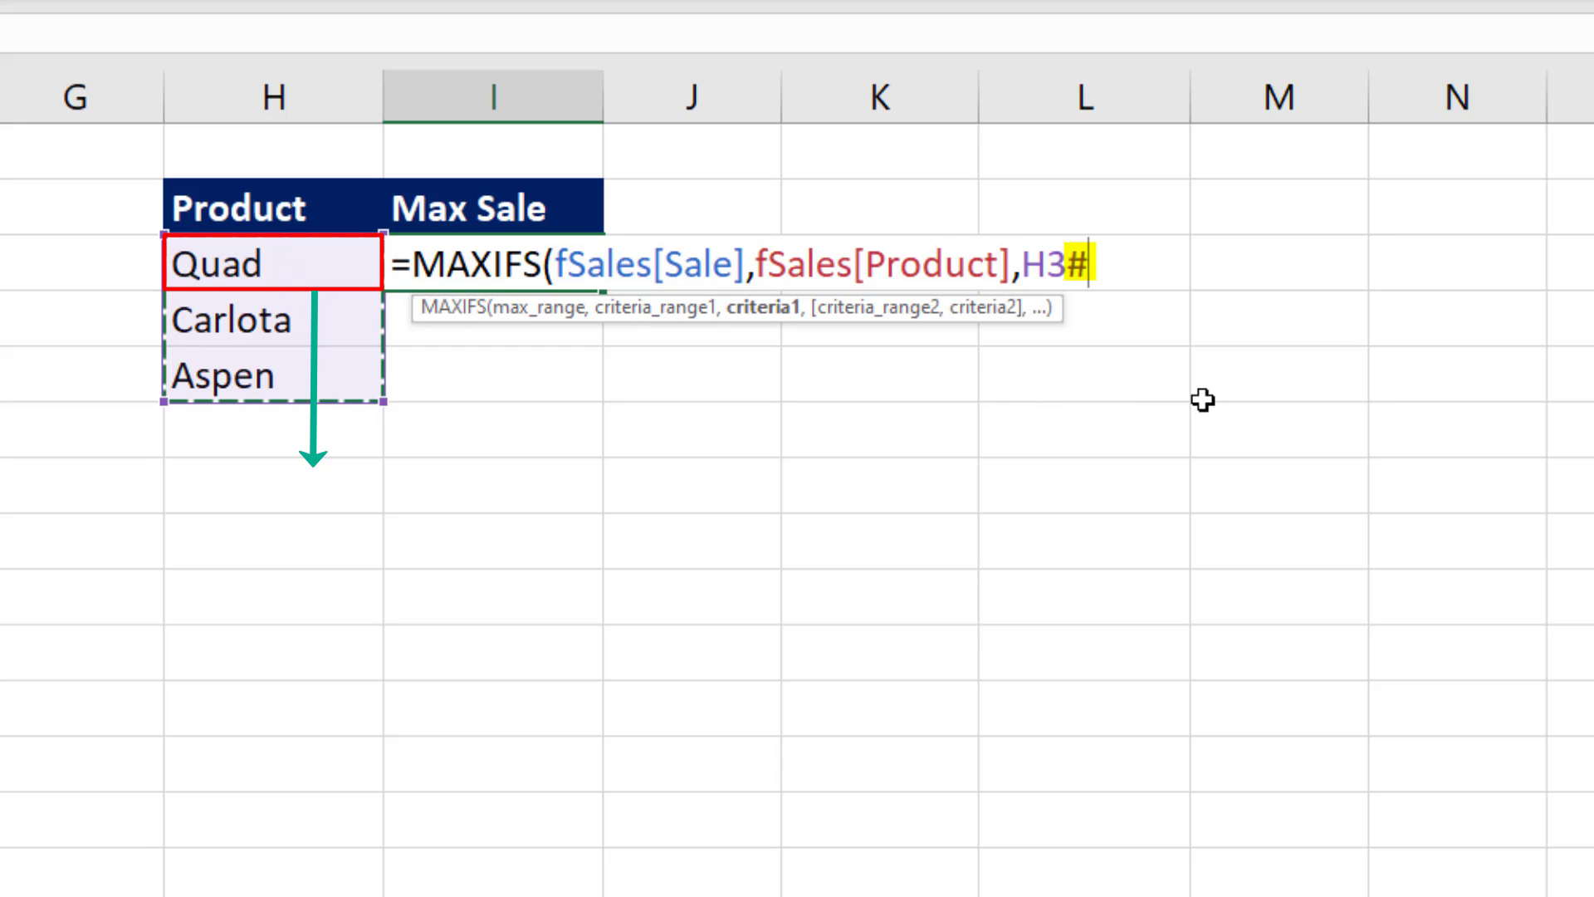
pyautogui.write(')')
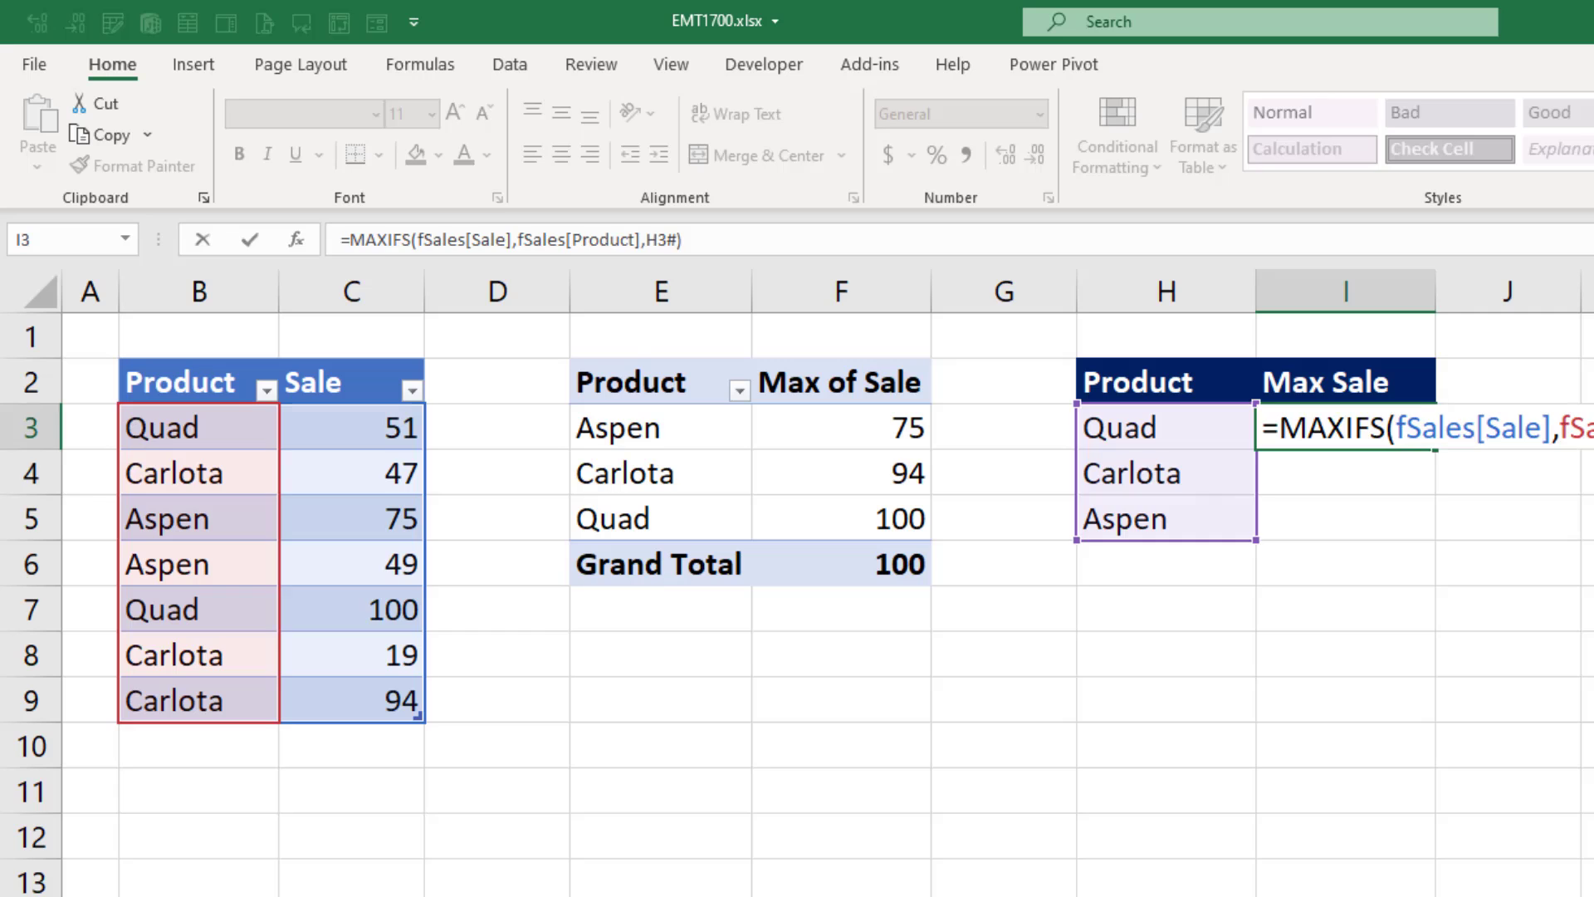
pyautogui.press('Return')
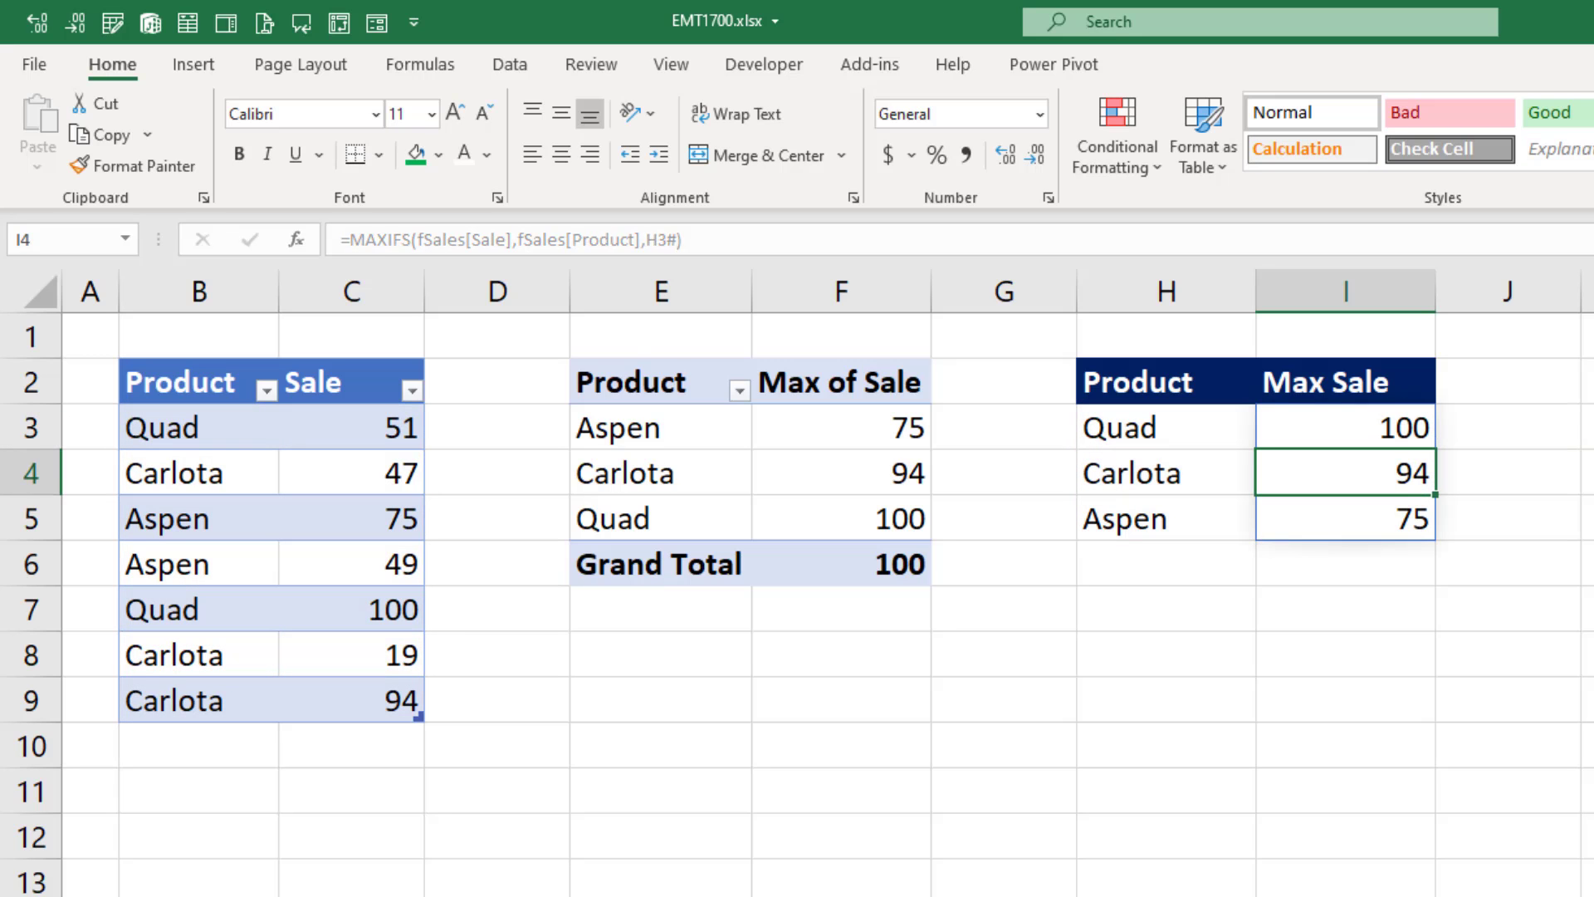
# Change Carlota's 47 sale to 147 and refresh the pivot table.
pyautogui.click(372, 472)
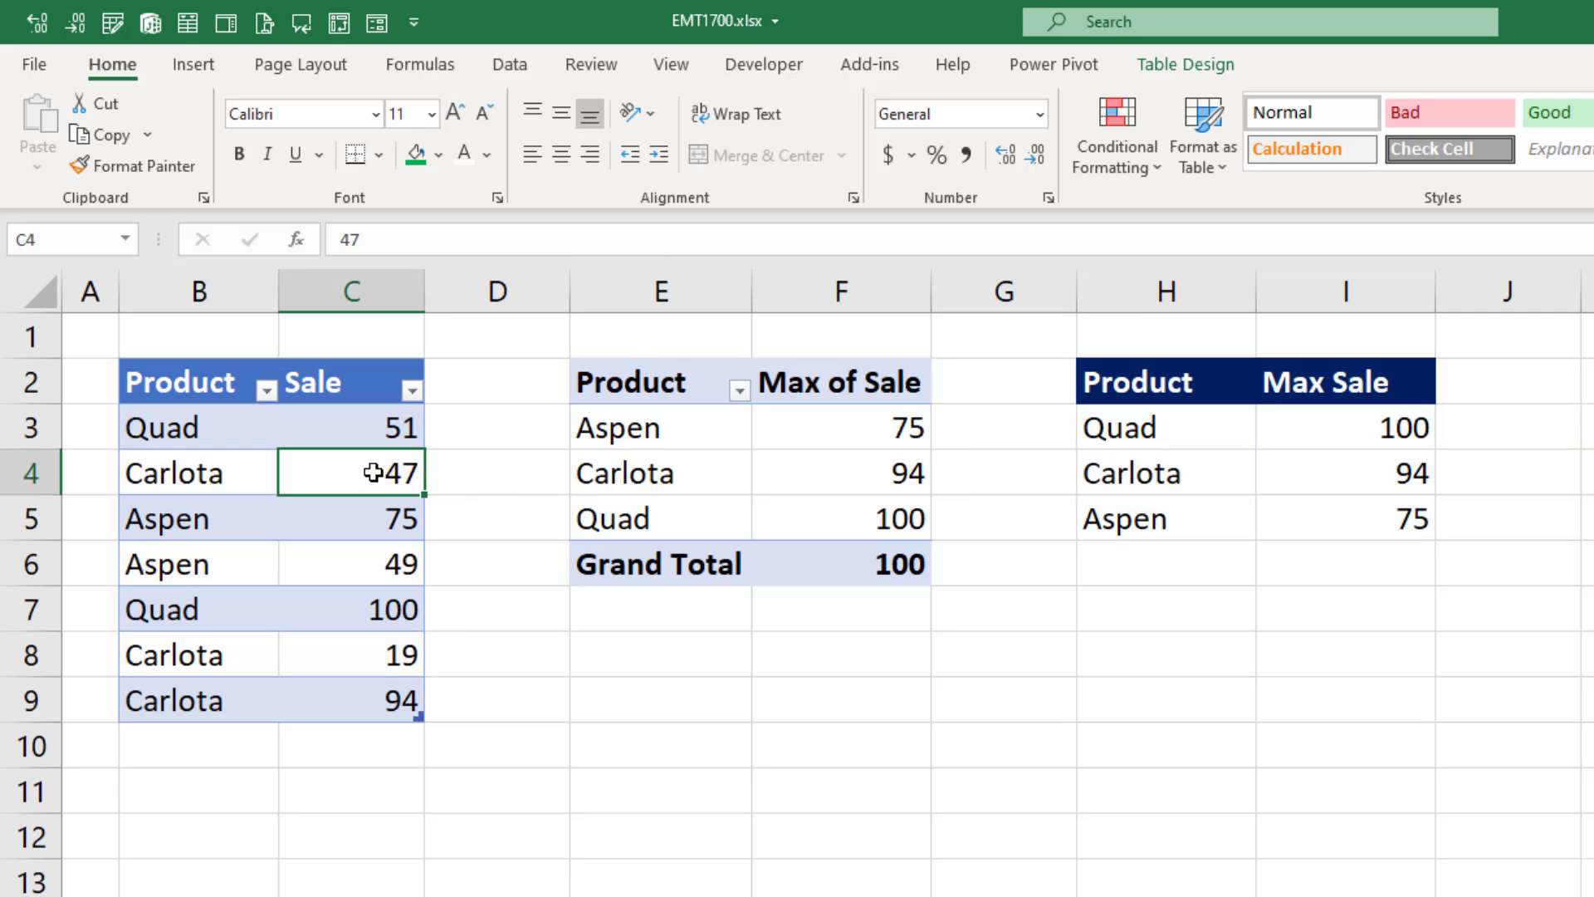
pyautogui.doubleClick(373, 472)
pyautogui.write('1')
pyautogui.press('Return')
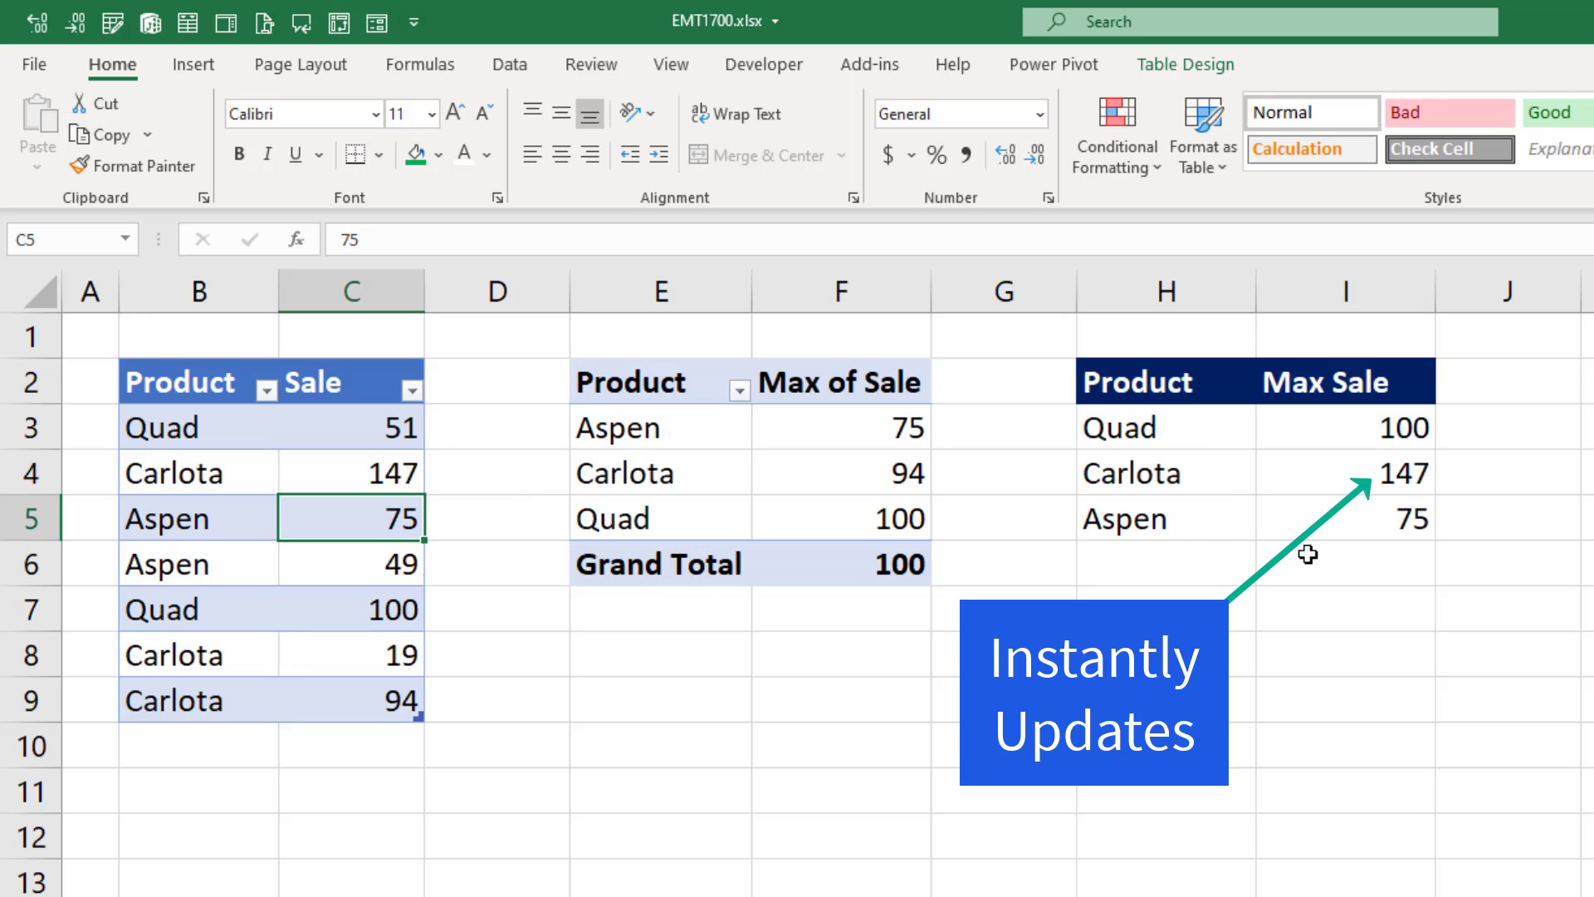
pyautogui.rightClick(842, 430)
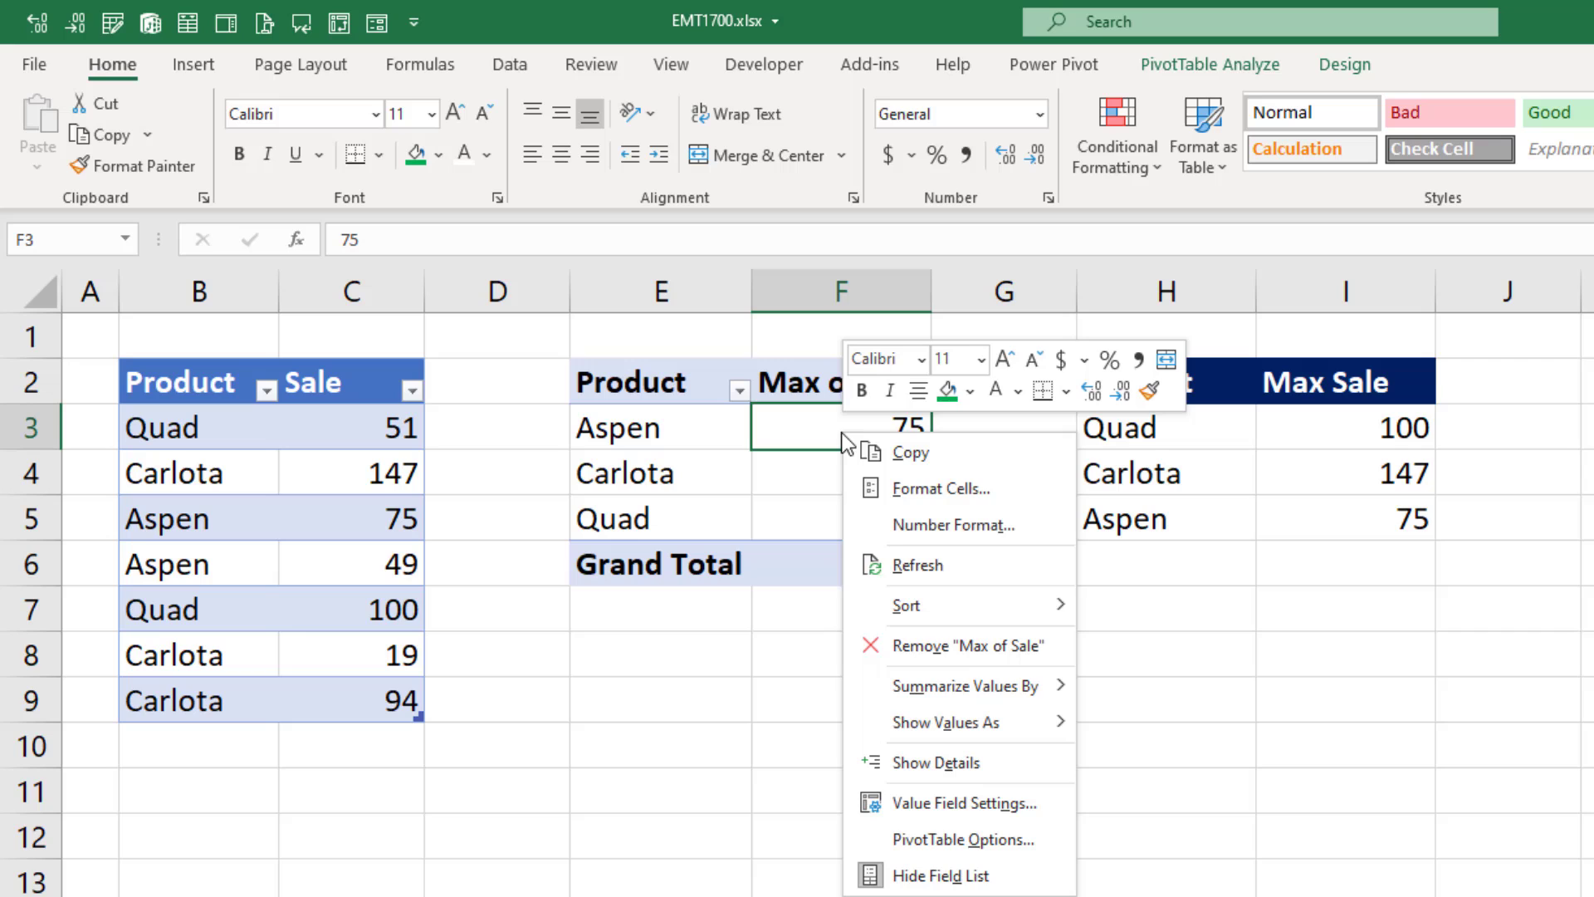
pyautogui.click(915, 566)
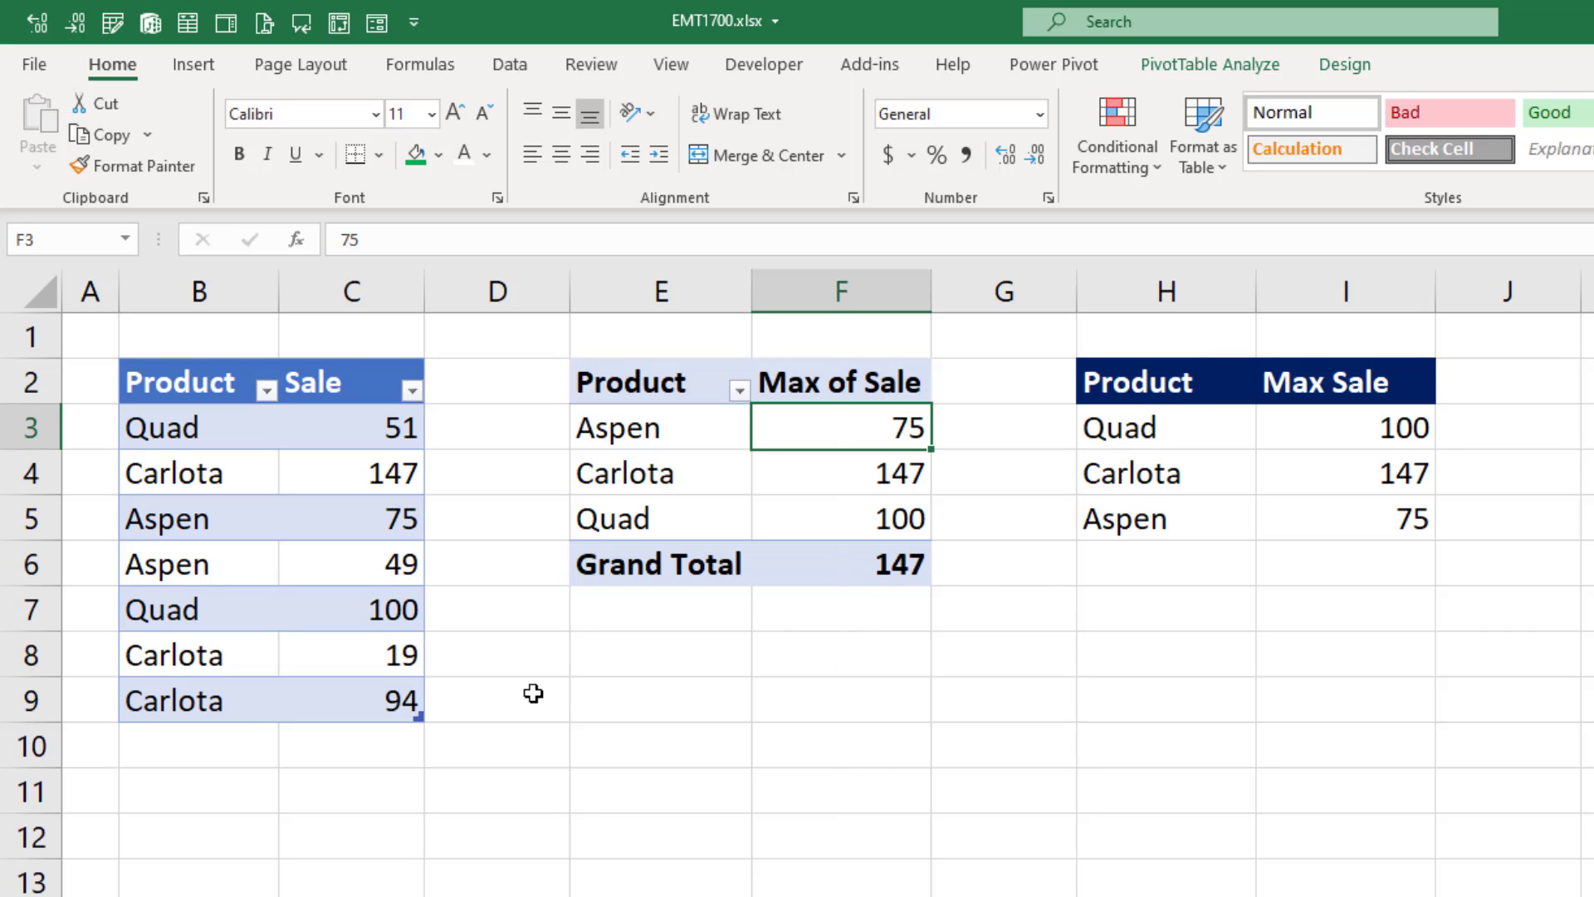
# Add two Yanaki rows to the sales table with sales of 100 and 255.
pyautogui.click(394, 700)
pyautogui.click(217, 740)
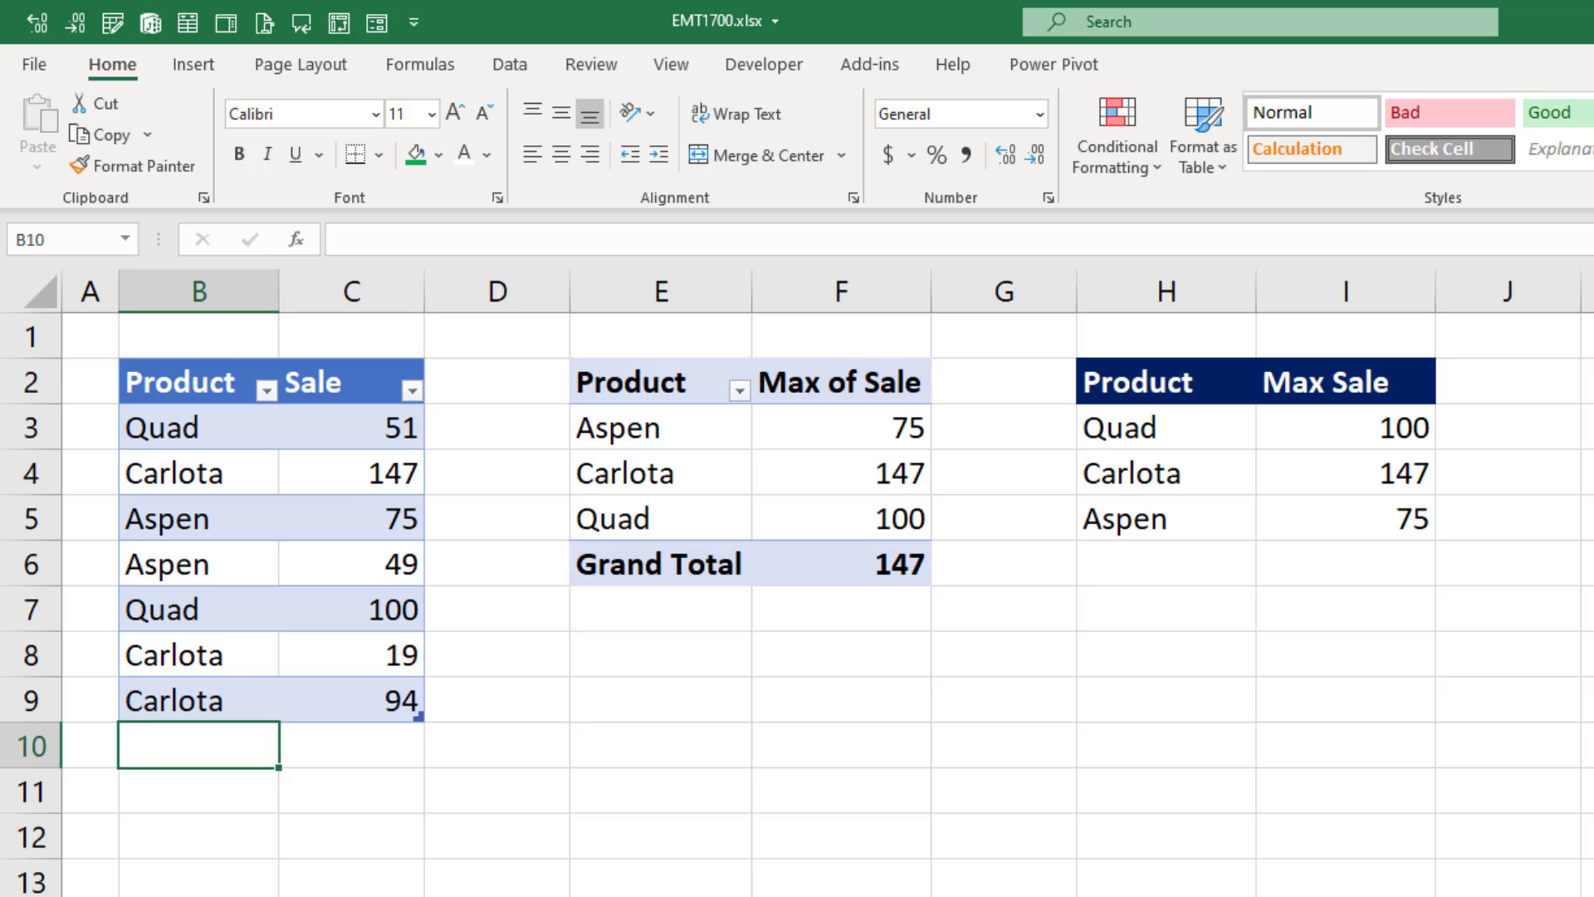
pyautogui.write('Yanaki')
pyautogui.press('Tab')
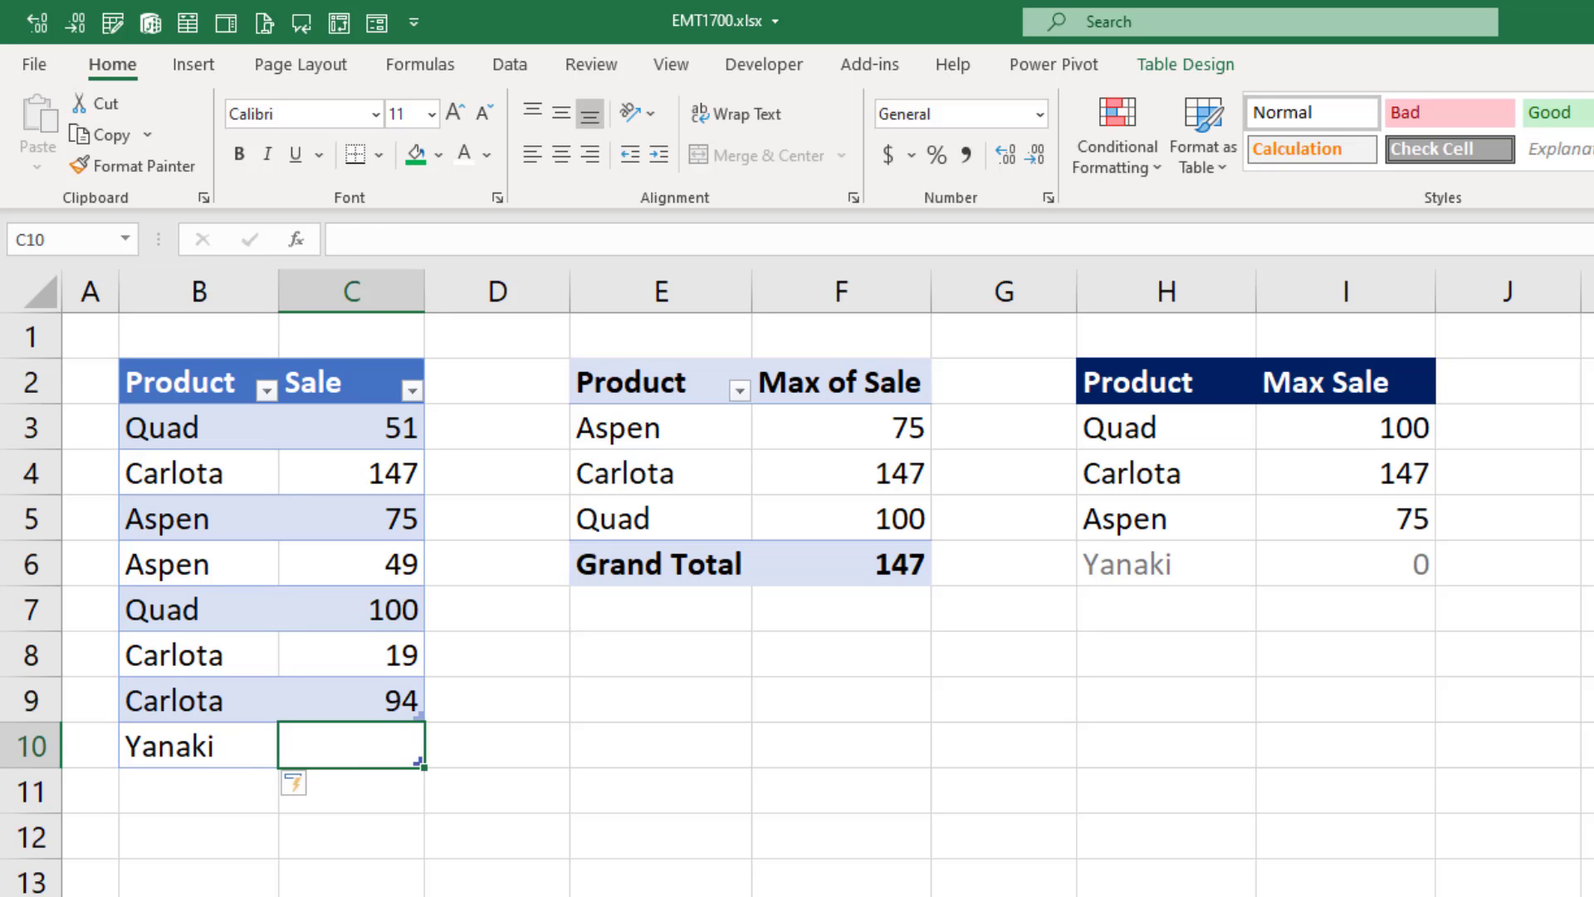
pyautogui.write('100')
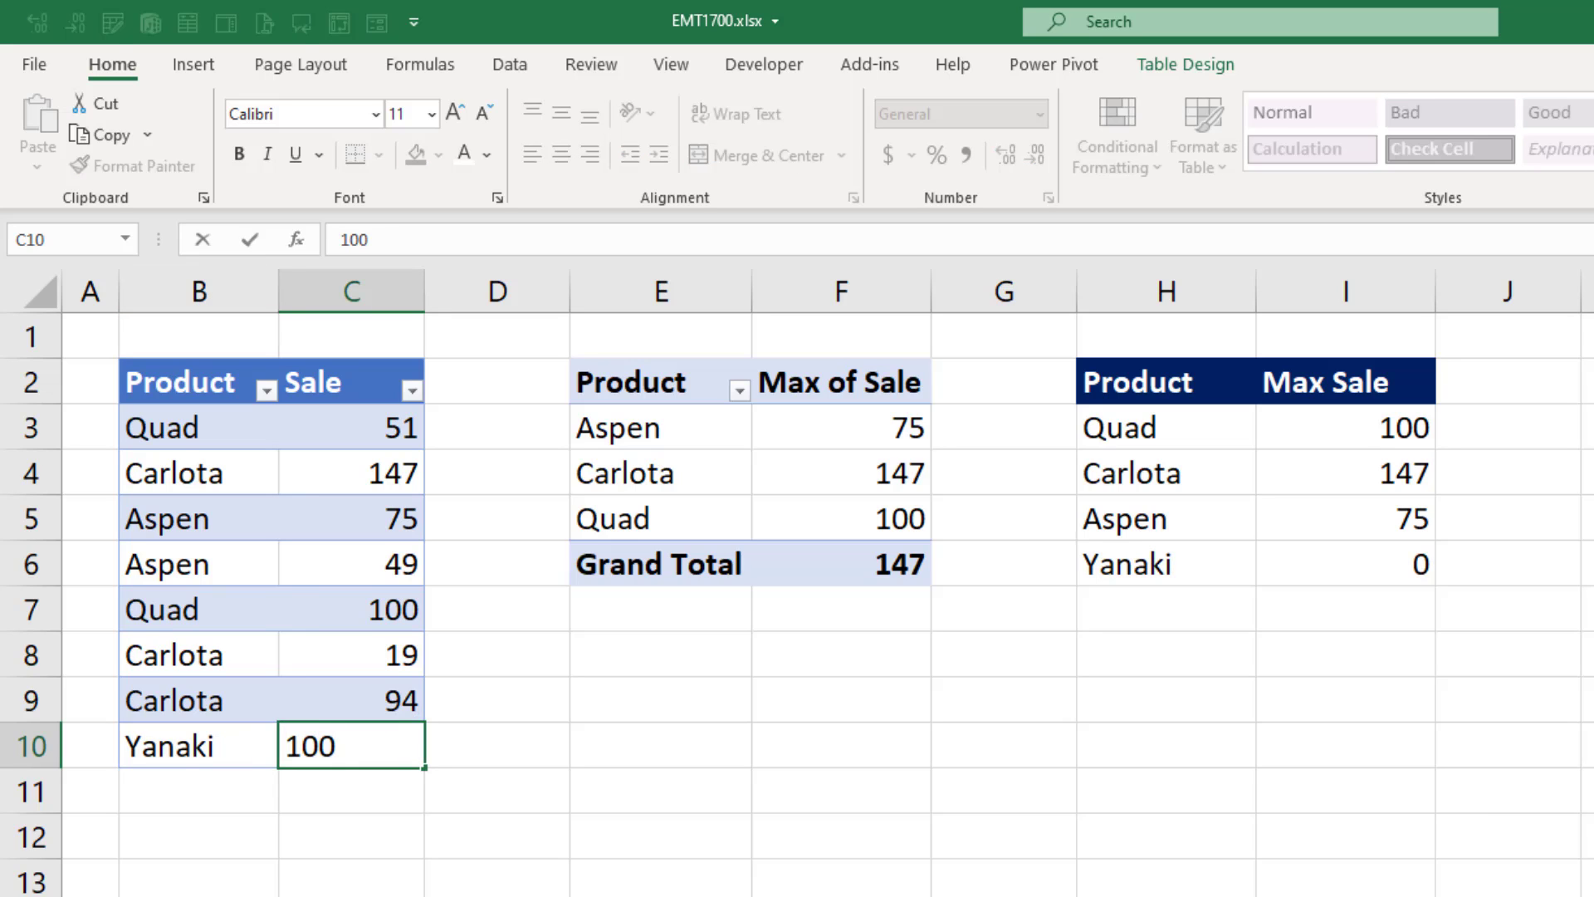
pyautogui.press('Return')
pyautogui.write('y')
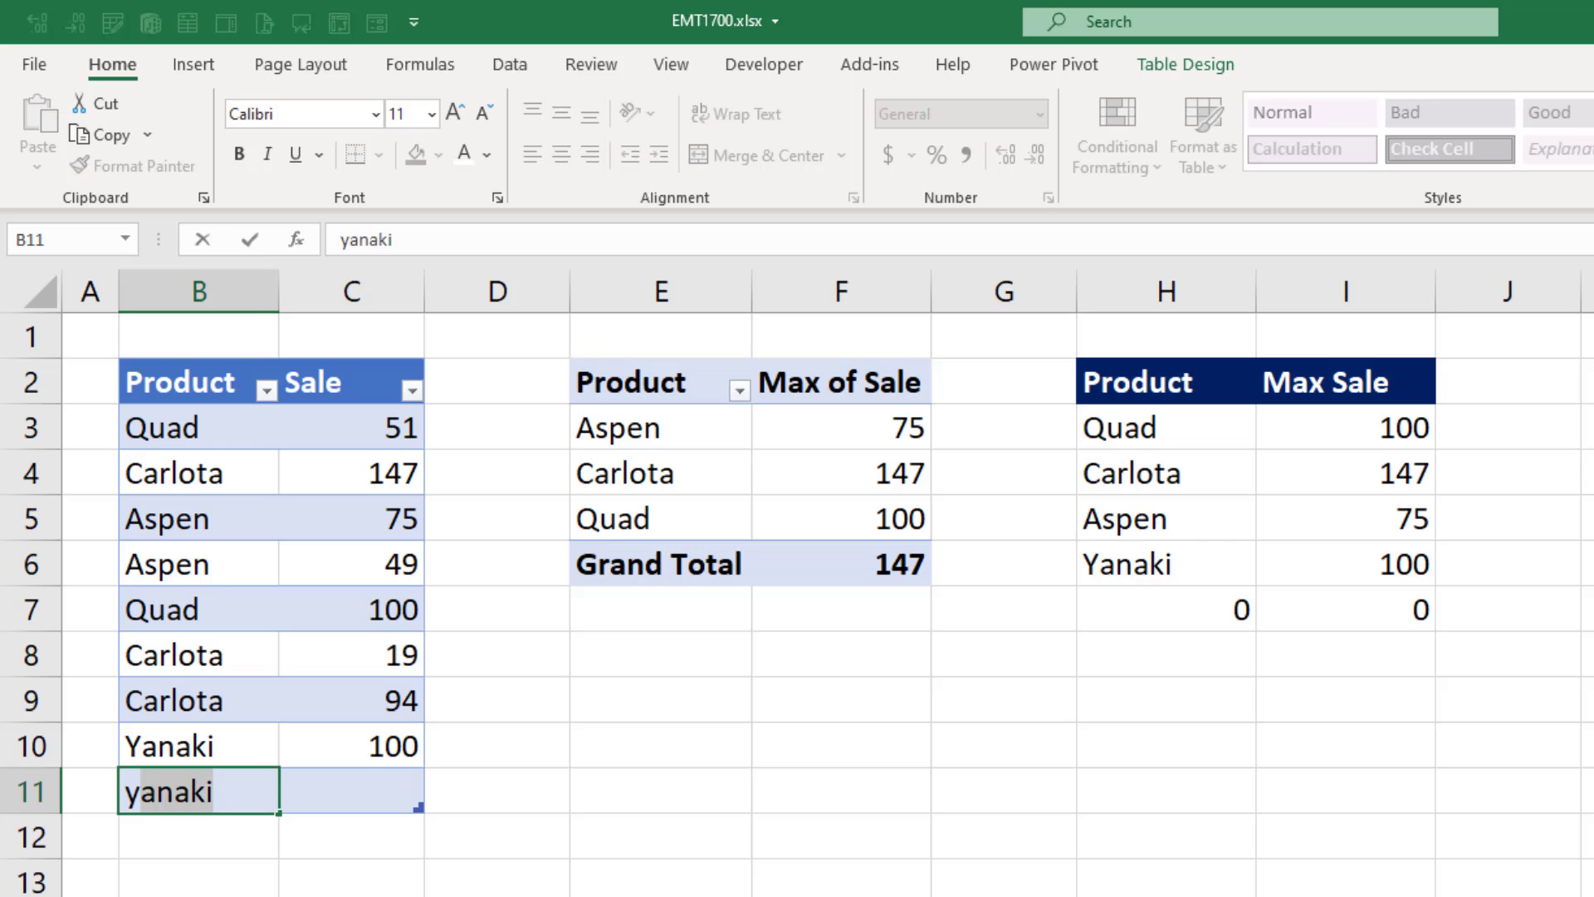
pyautogui.press('Tab')
pyautogui.write('25')
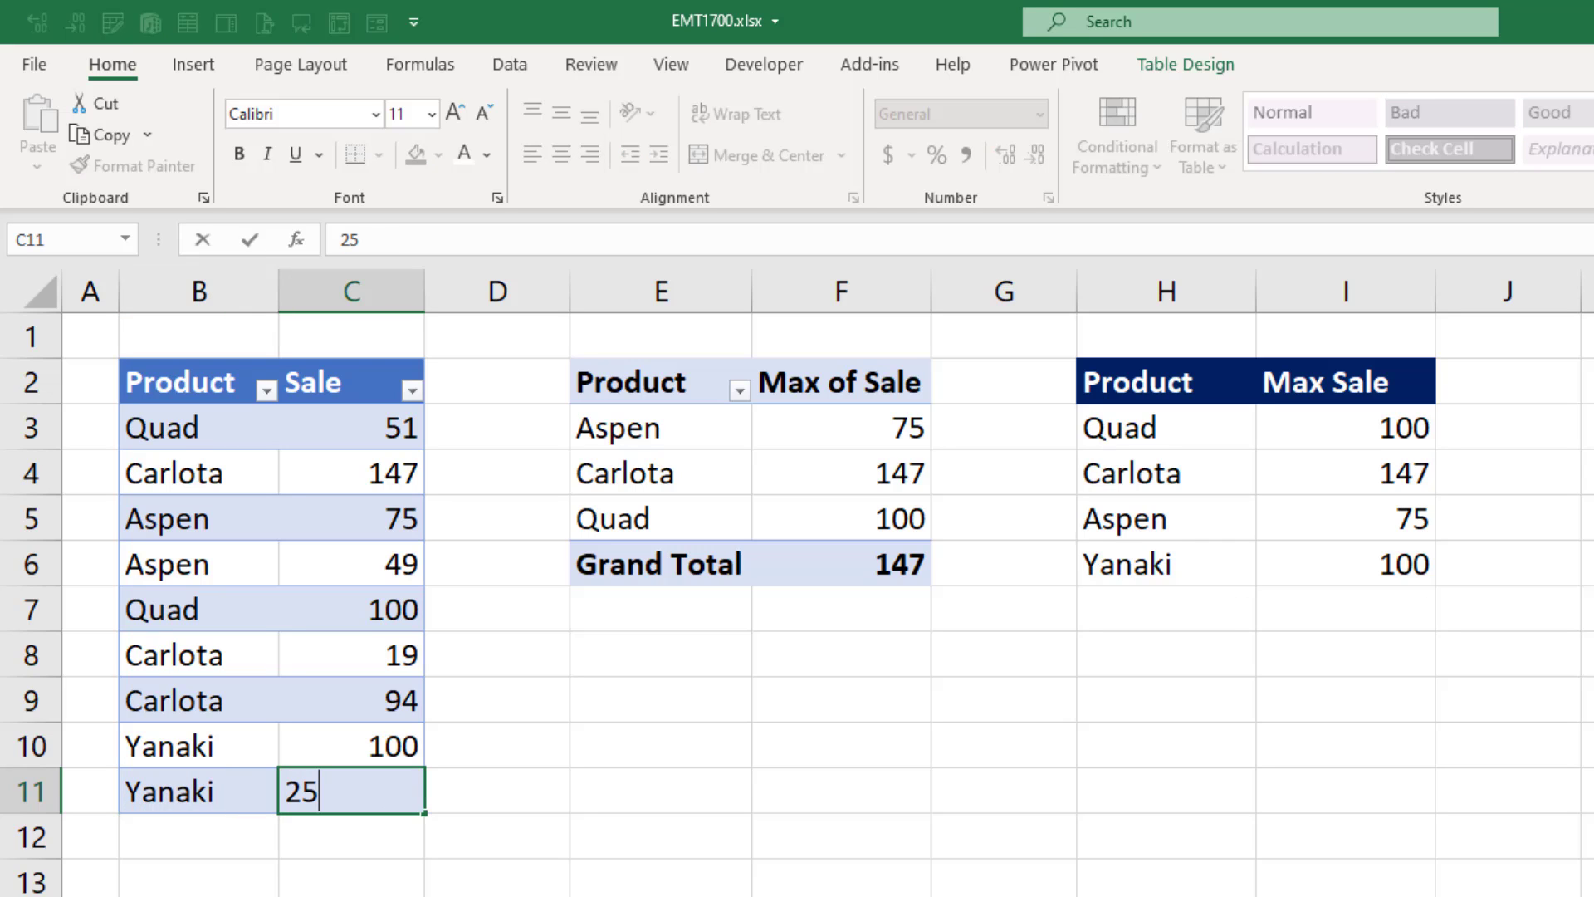
pyautogui.write('5')
pyautogui.press('Return')
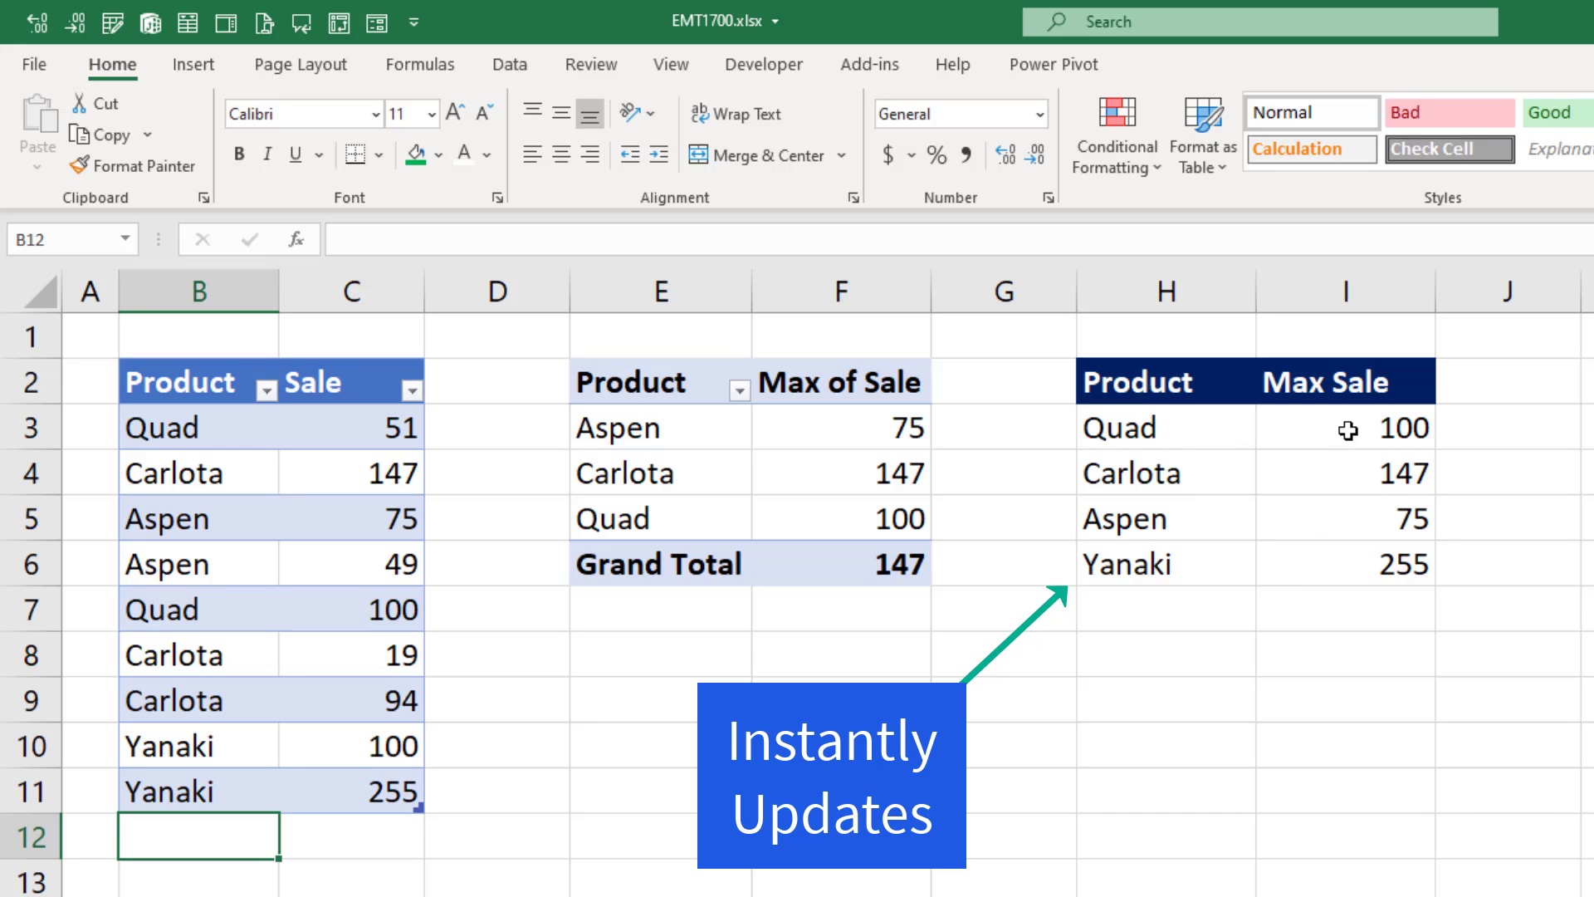
# Refresh the pivot so it lists Yanaki 255 with a Grand Total of 255.
pyautogui.rightClick(857, 437)
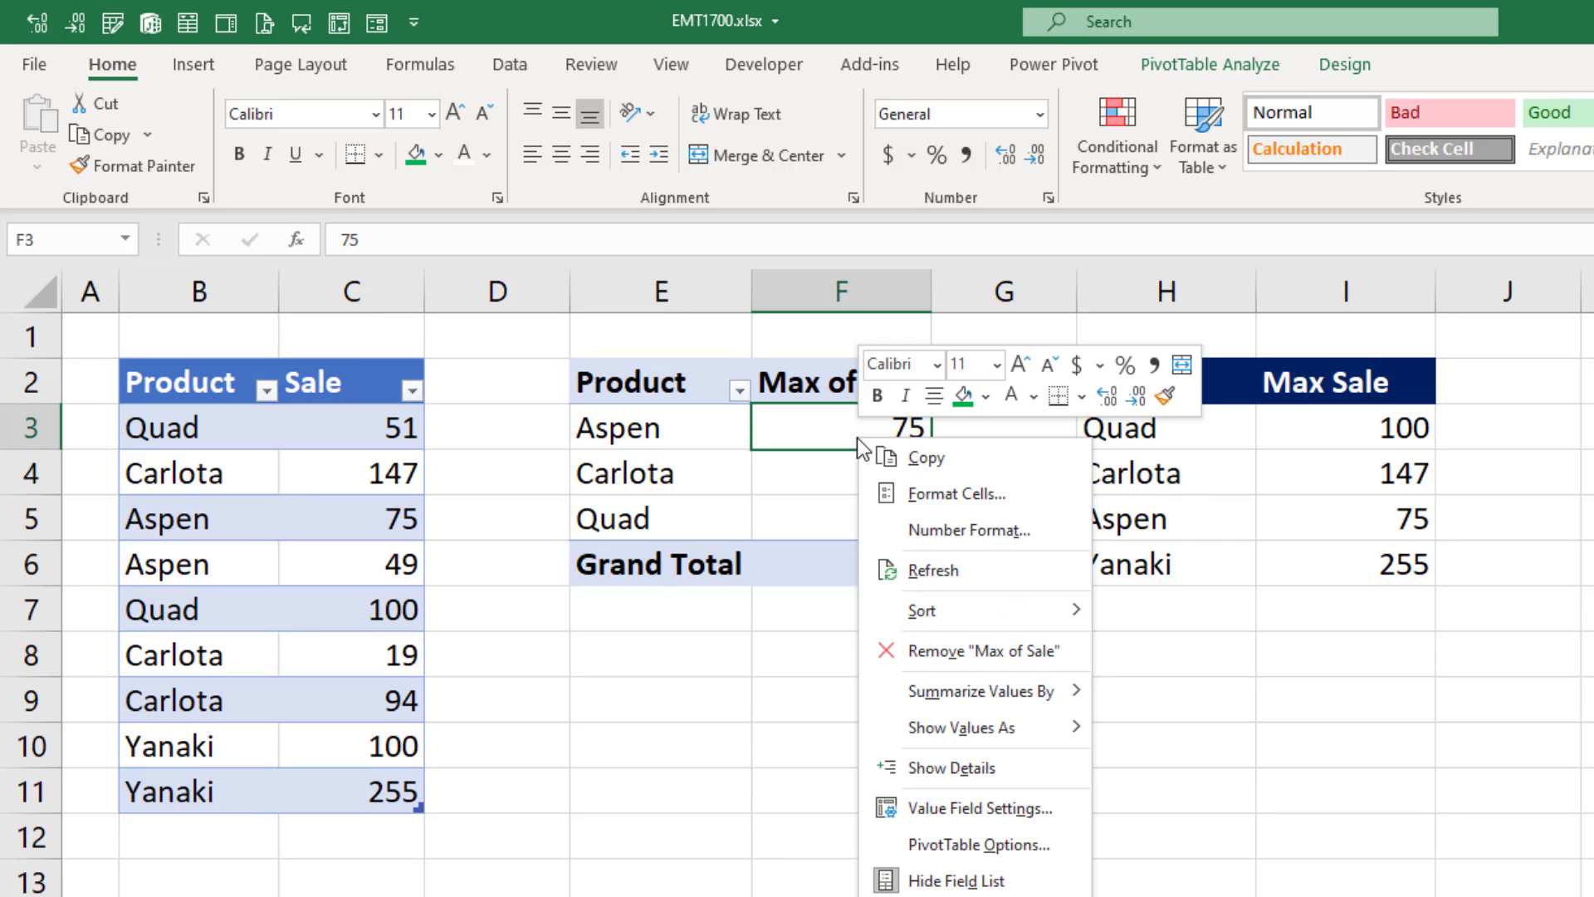
pyautogui.click(922, 569)
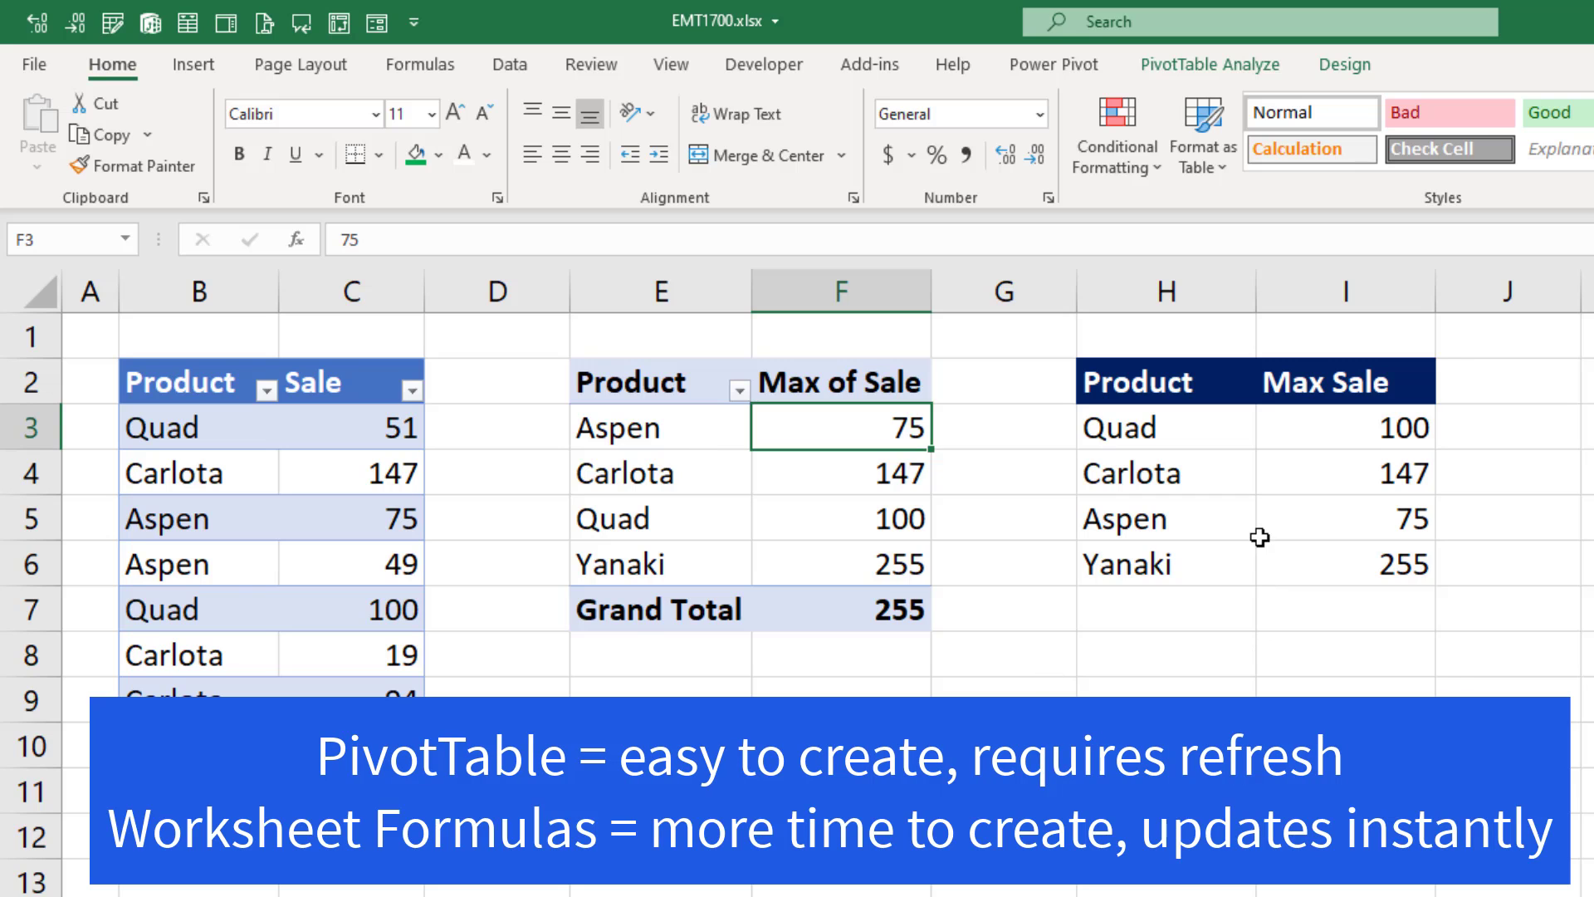
pyautogui.click(506, 67)
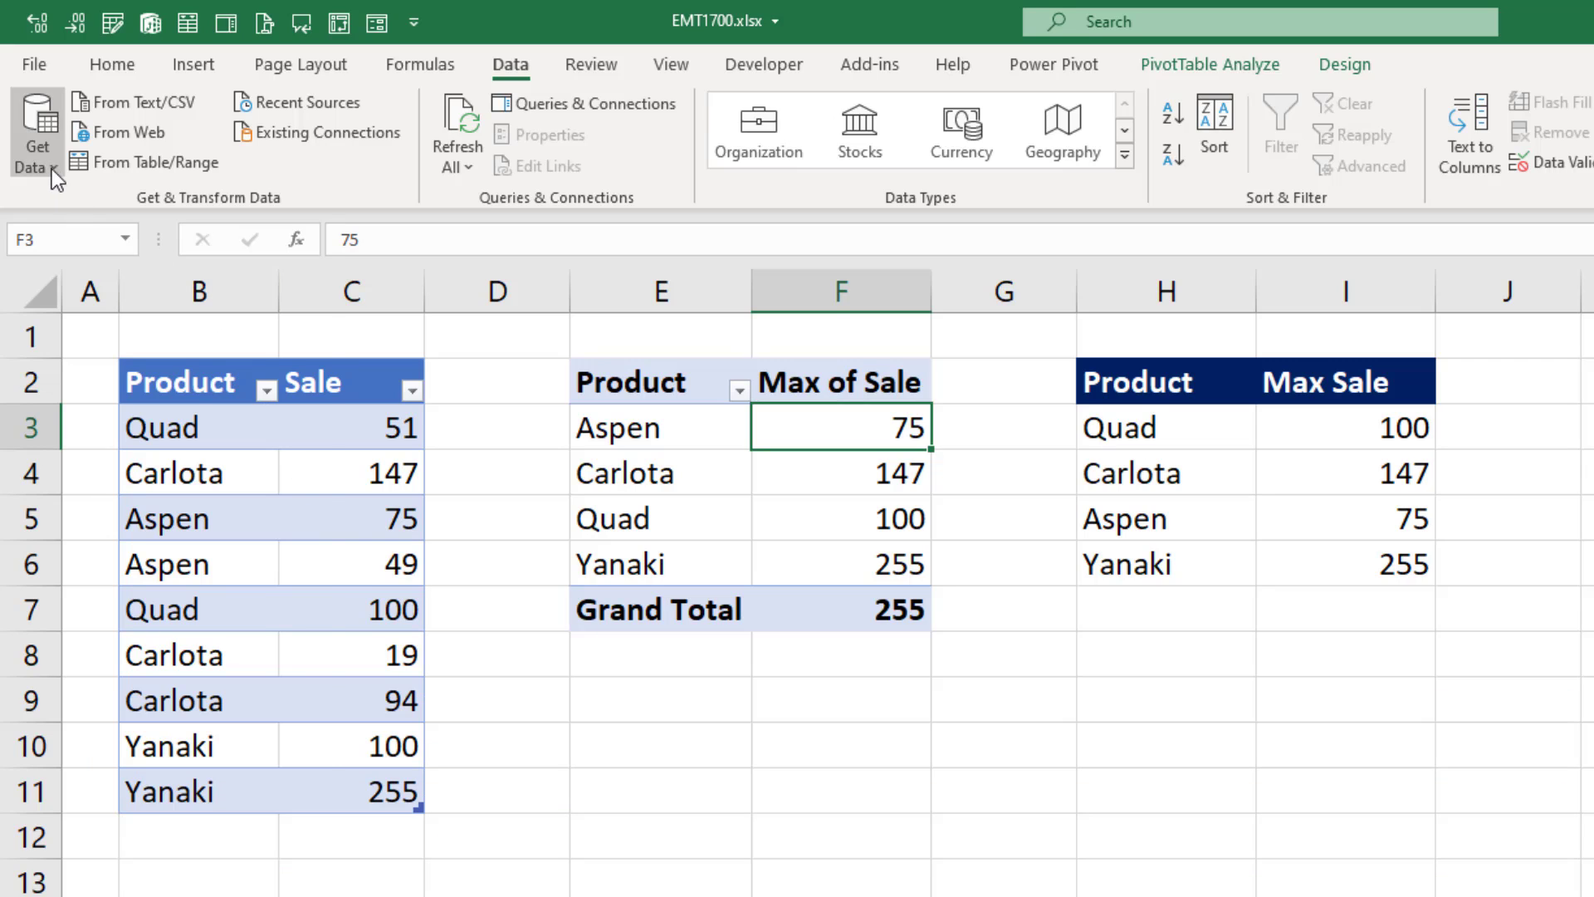
# Import ProductSales.csv from the Desktop as Text/CSV and send it to Power Query Editor.
pyautogui.click(51, 168)
pyautogui.moveTo(82, 218)
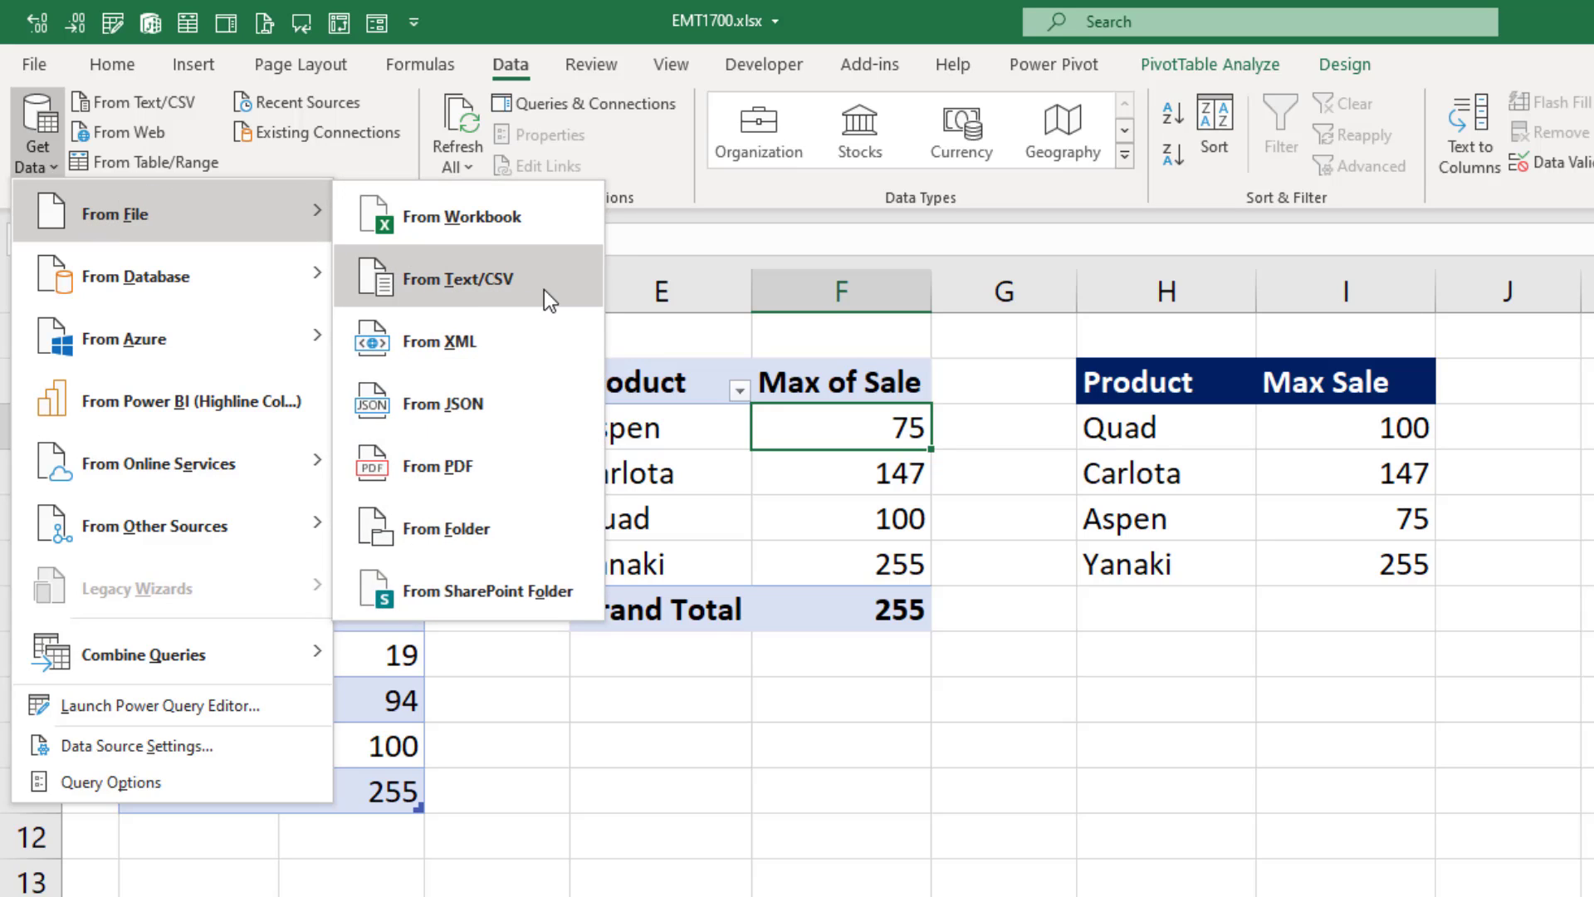
pyautogui.click(501, 287)
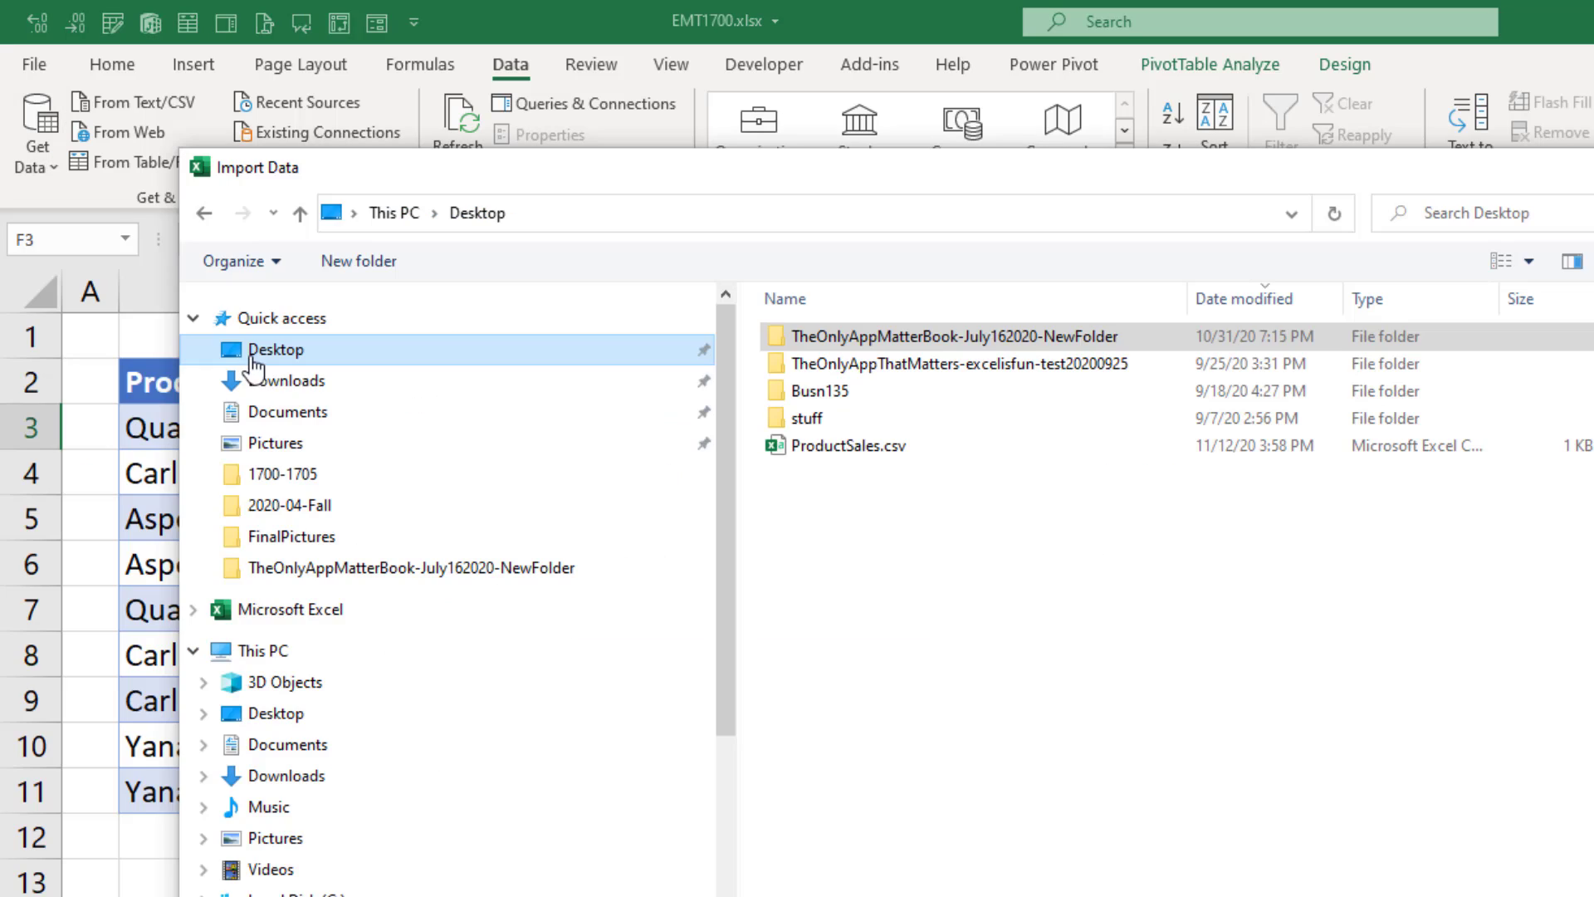
pyautogui.doubleClick(800, 447)
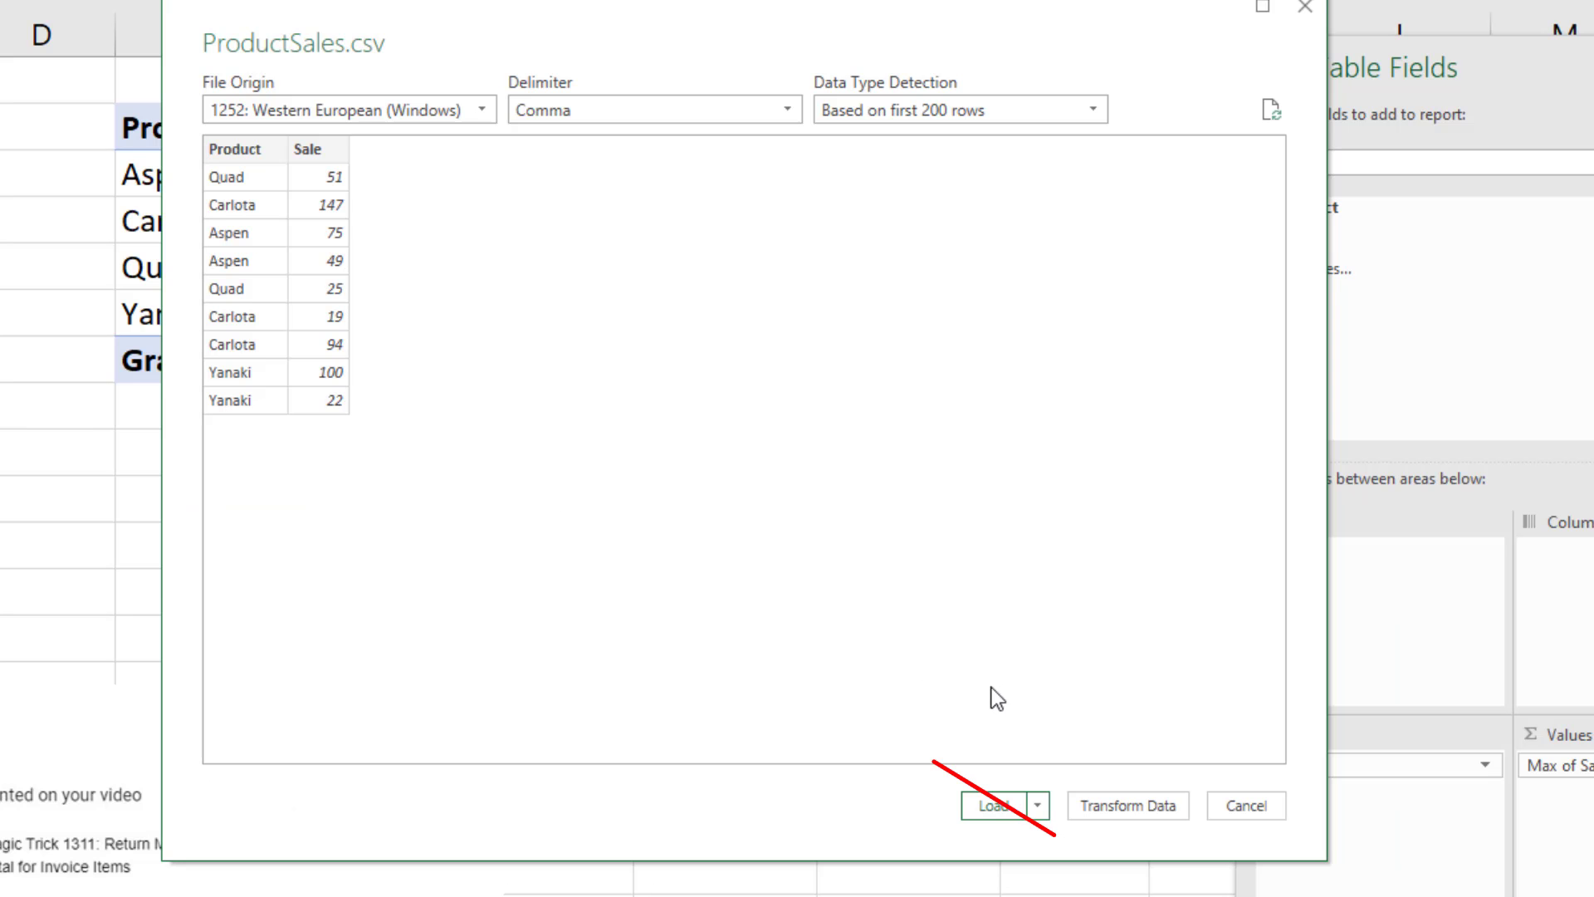
pyautogui.click(1159, 805)
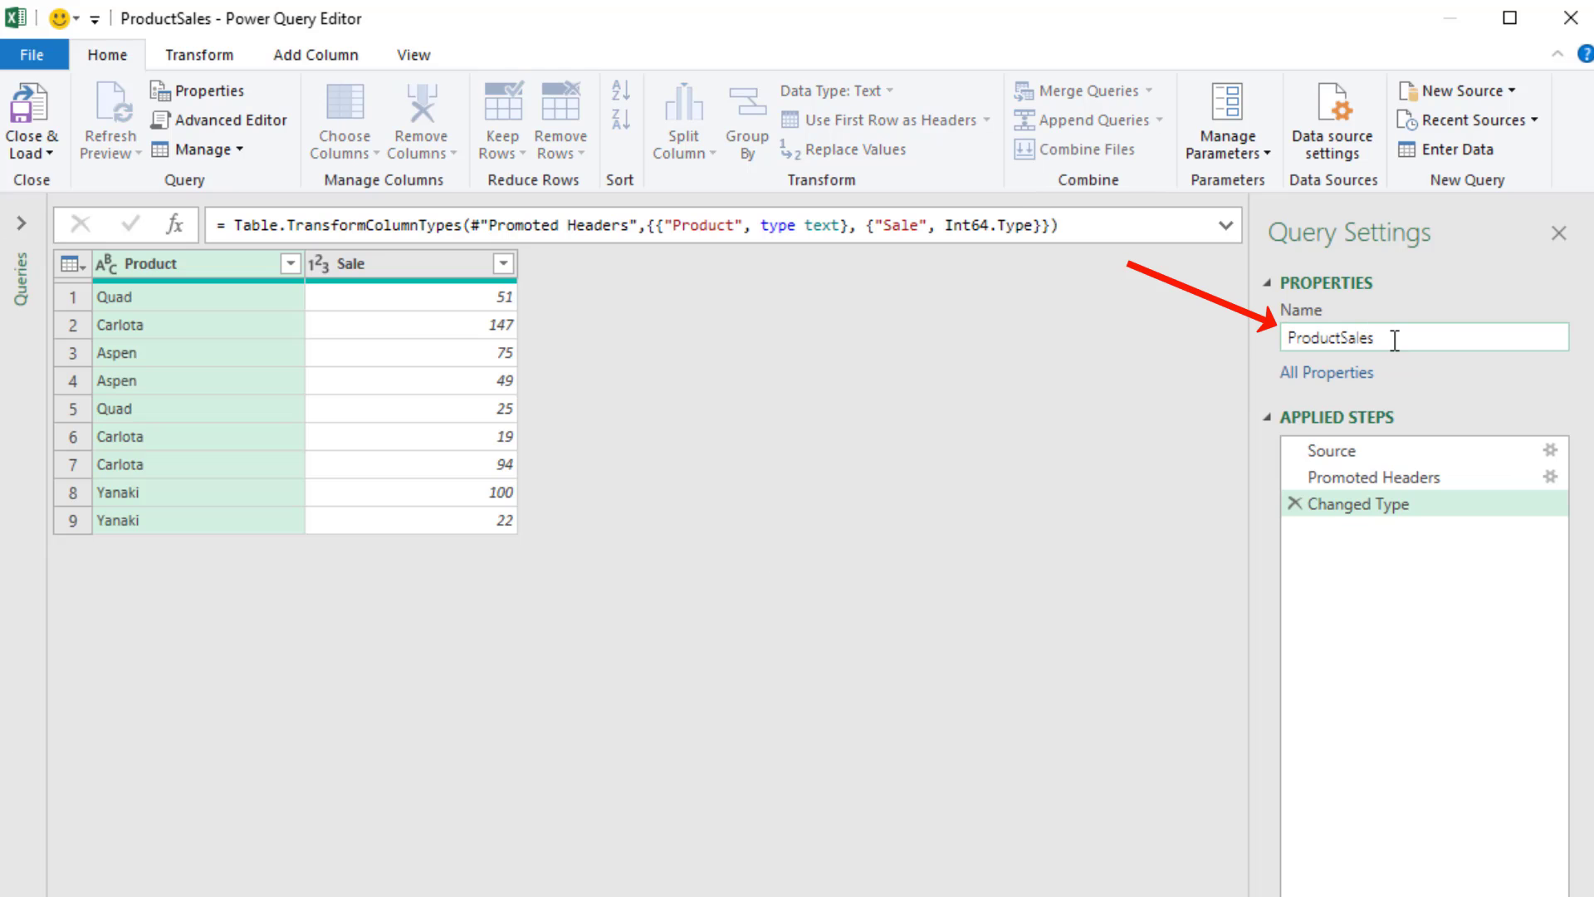
# Replace the query name ProductSales with MaxSaleReport in Query Settings.
pyautogui.moveTo(1407, 442); pyautogui.dragTo(1292, 435)
pyautogui.write('MaxSaleReport')
pyautogui.press('Return')
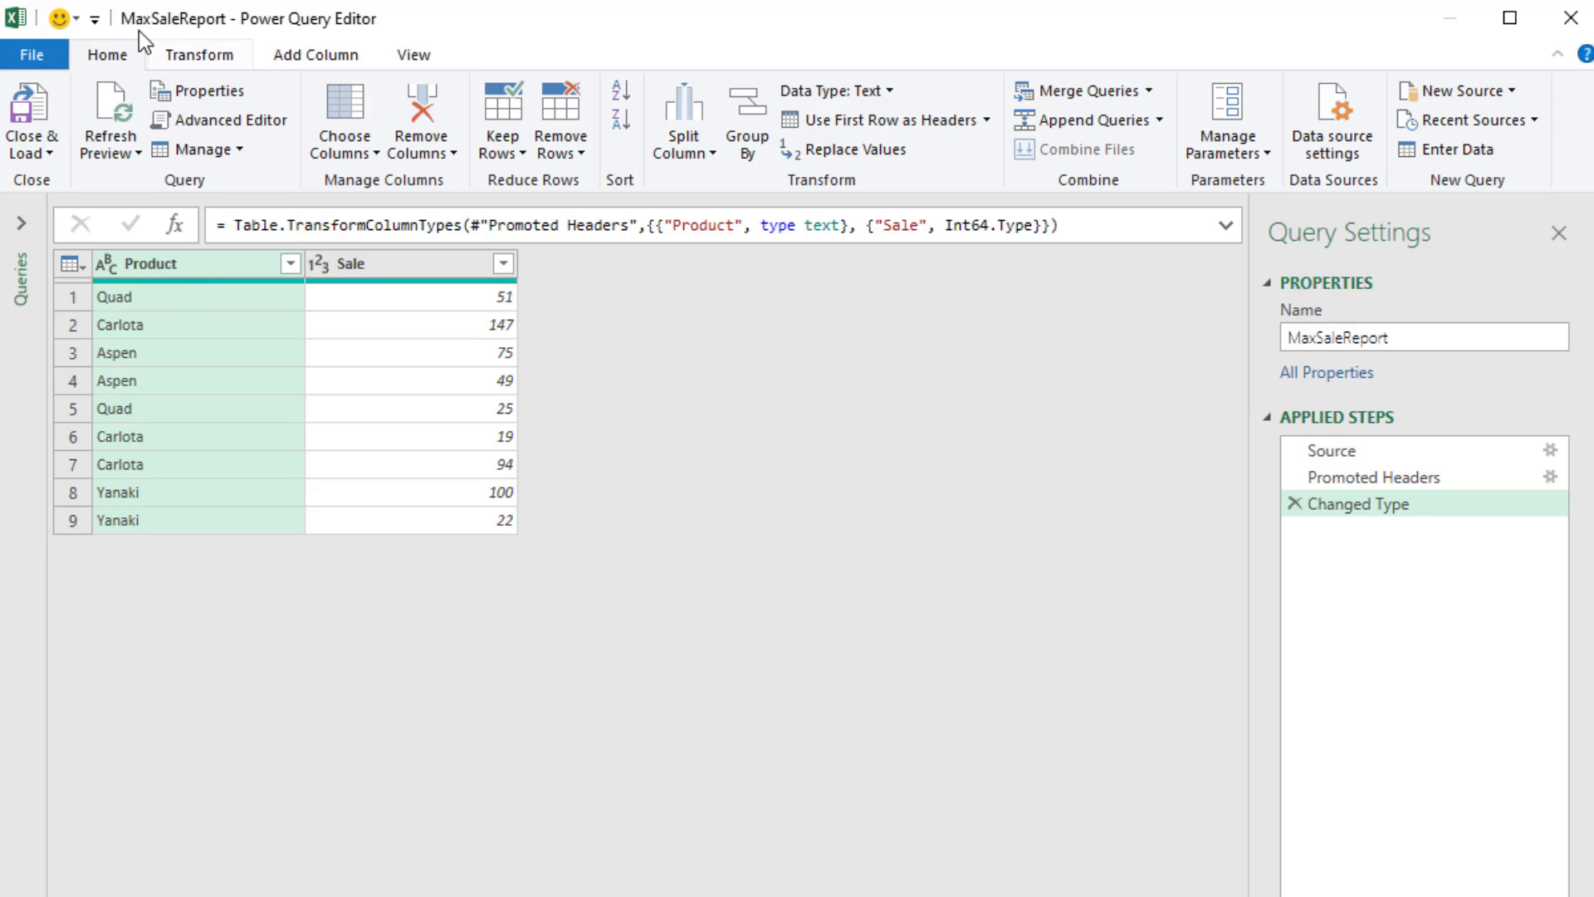
# Group rows by Product into a new Max Sale column using Max of the Sale column.
pyautogui.click(762, 147)
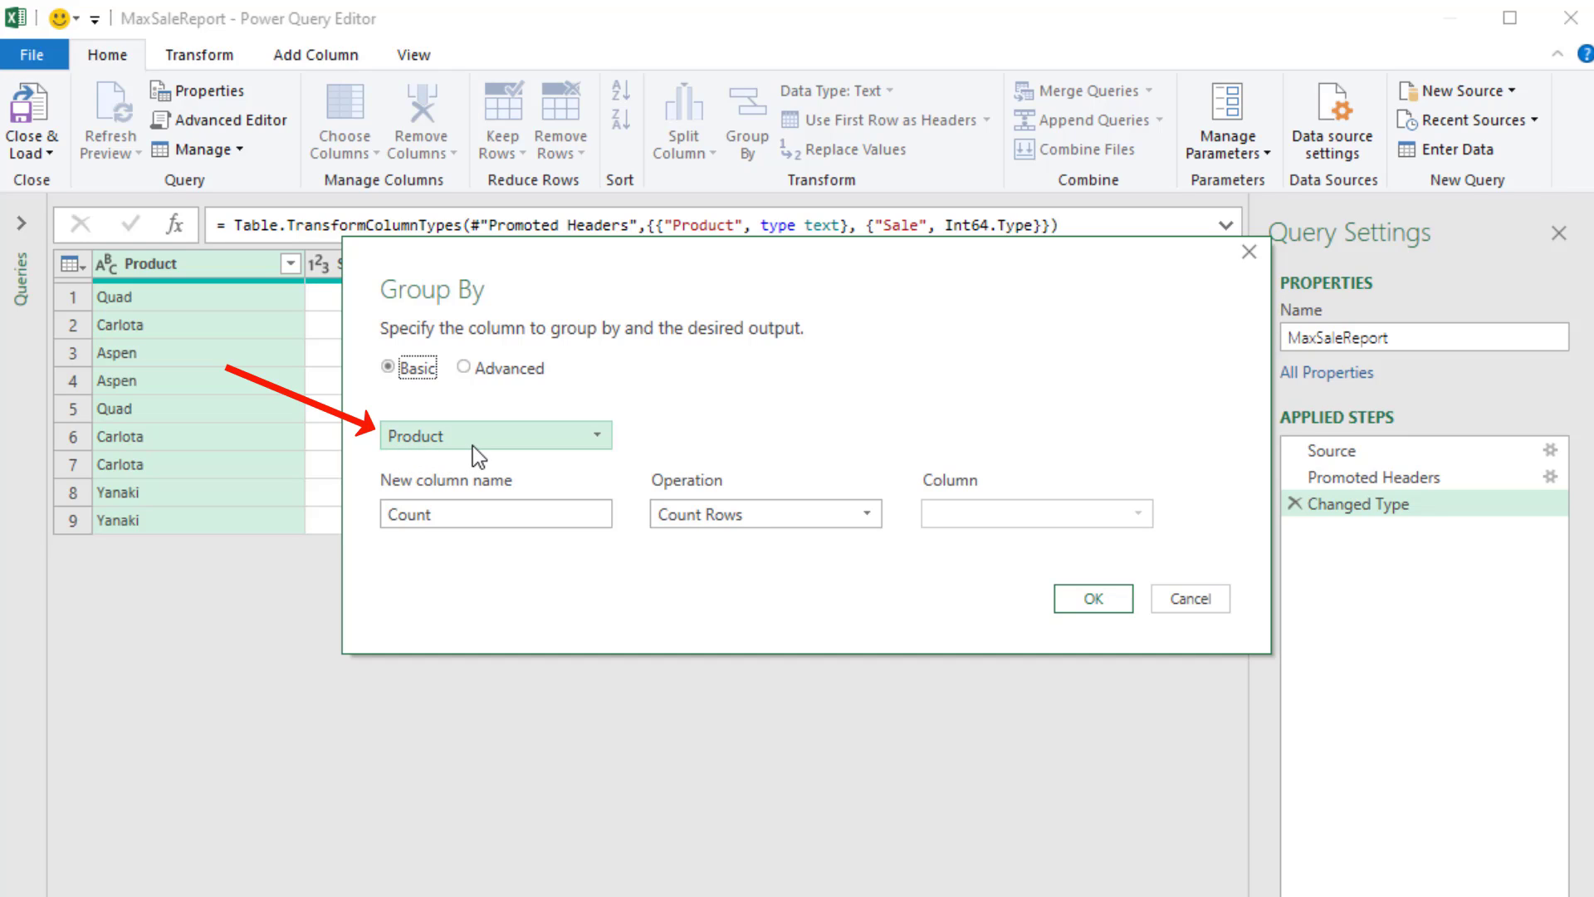
pyautogui.moveTo(559, 512); pyautogui.dragTo(292, 520)
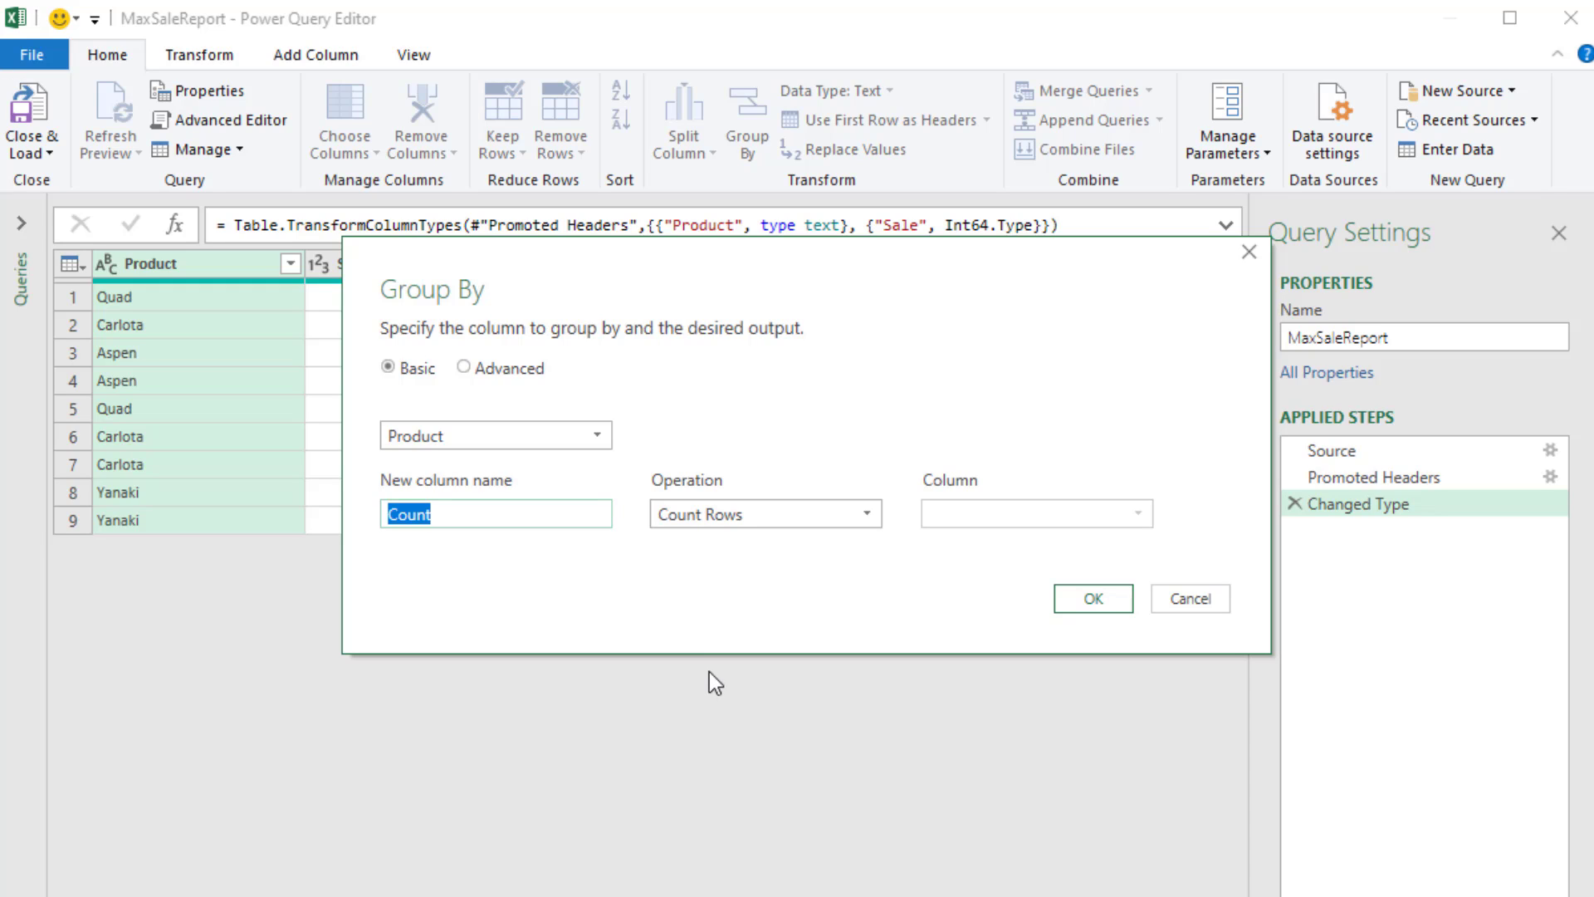
pyautogui.write('Max Sale')
pyautogui.click(701, 523)
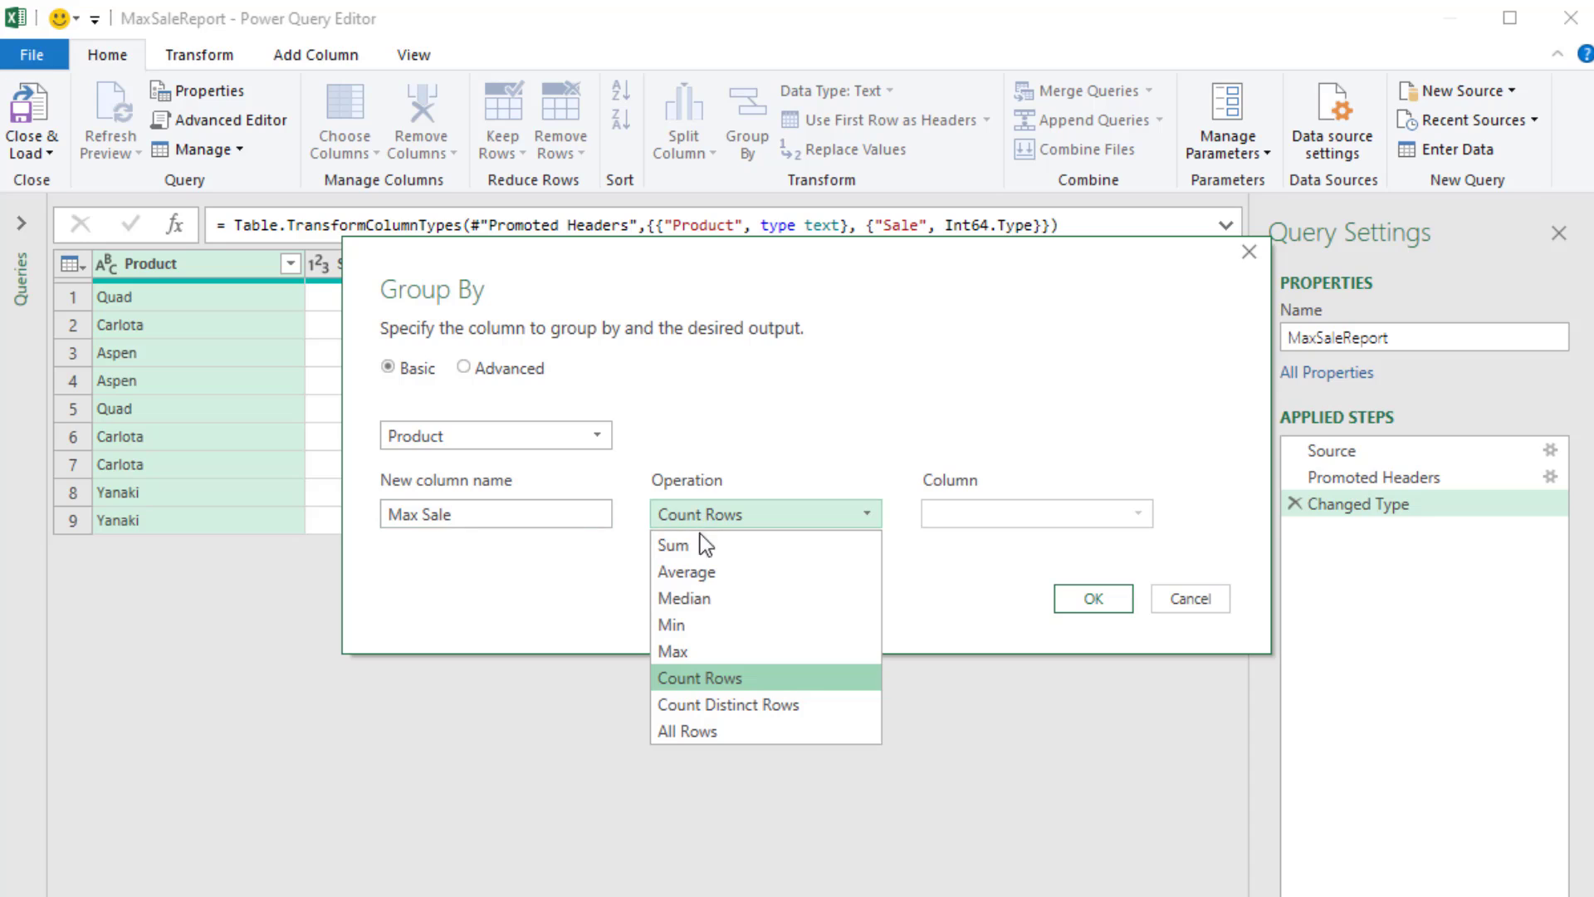
pyautogui.click(697, 649)
pyautogui.click(954, 516)
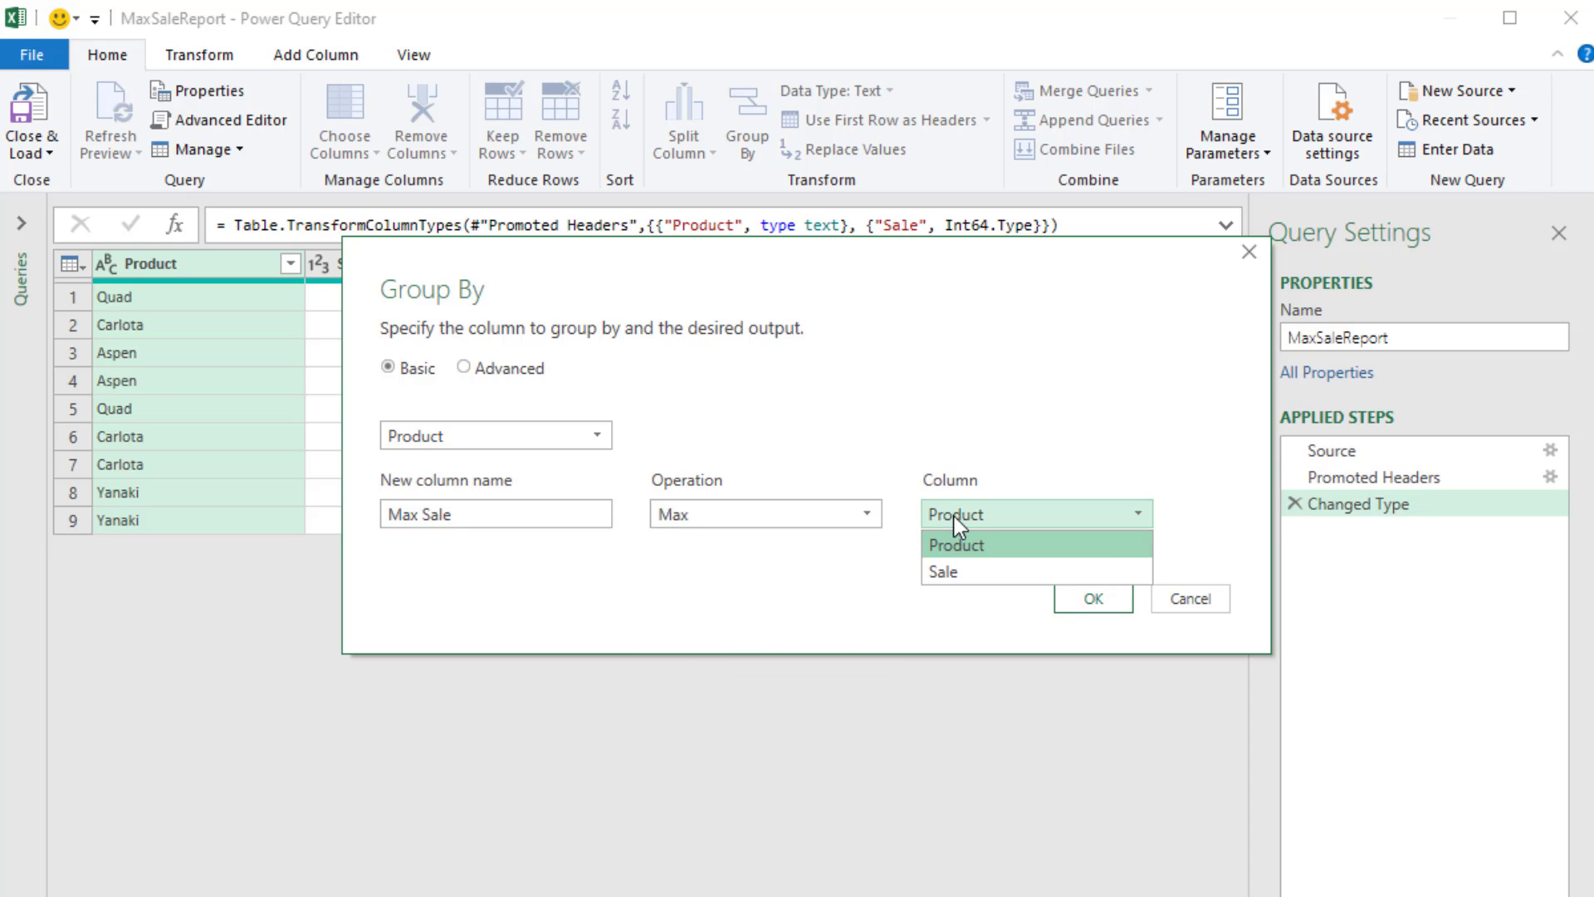
pyautogui.click(950, 577)
pyautogui.click(1063, 592)
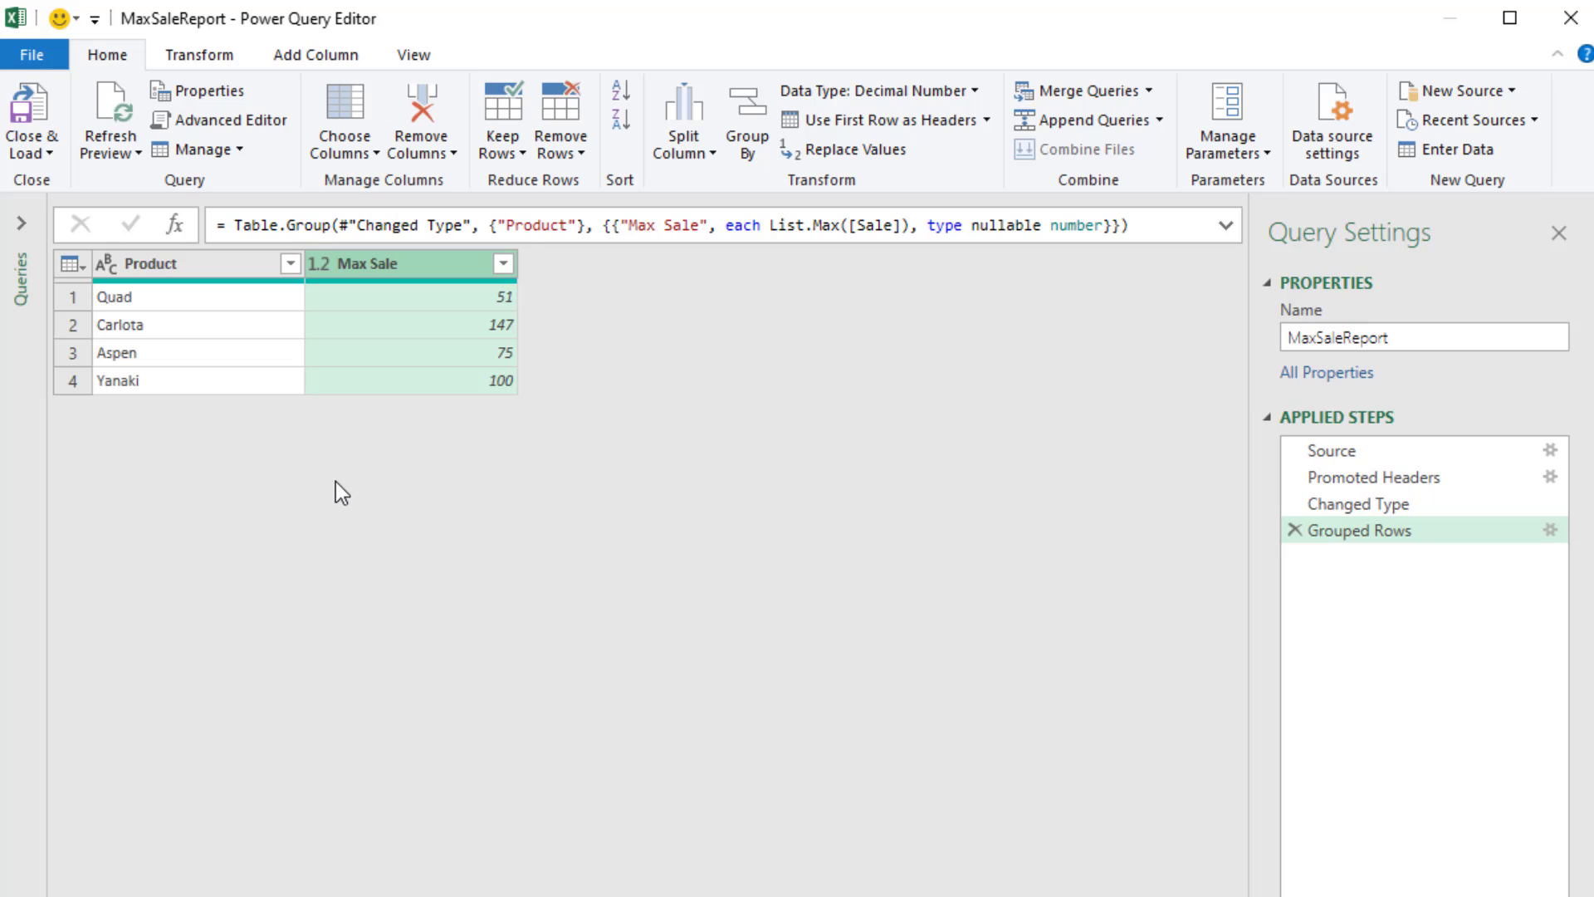
# Load the MaxSaleReport grouped result as a table into the existing 1700 sheet at K2.
pyautogui.click(51, 153)
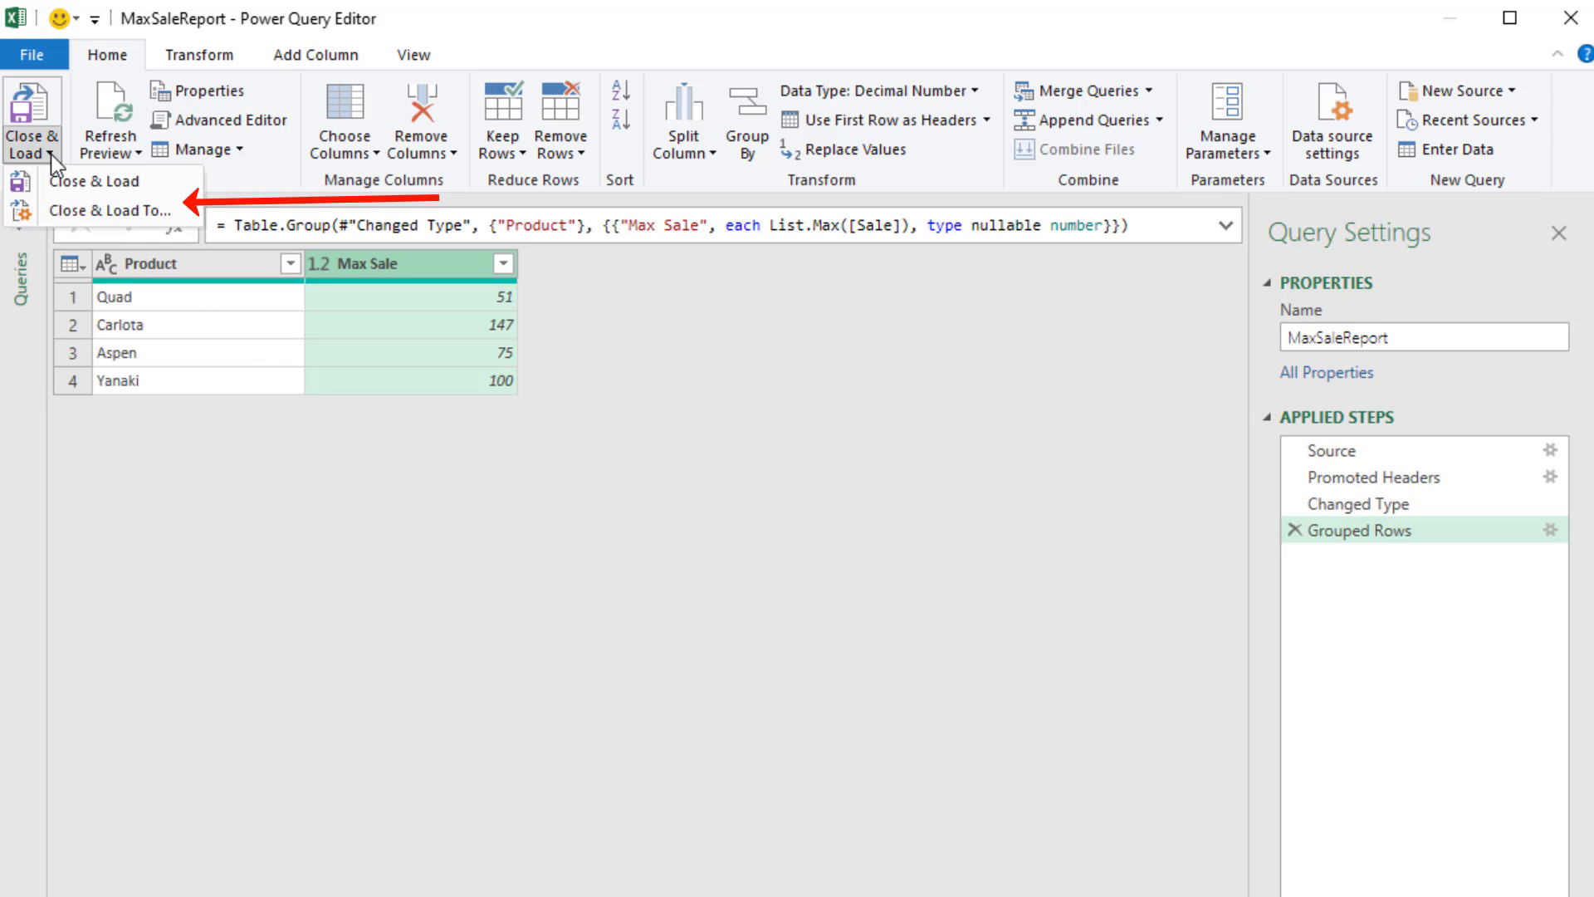
pyautogui.click(87, 212)
pyautogui.click(156, 456)
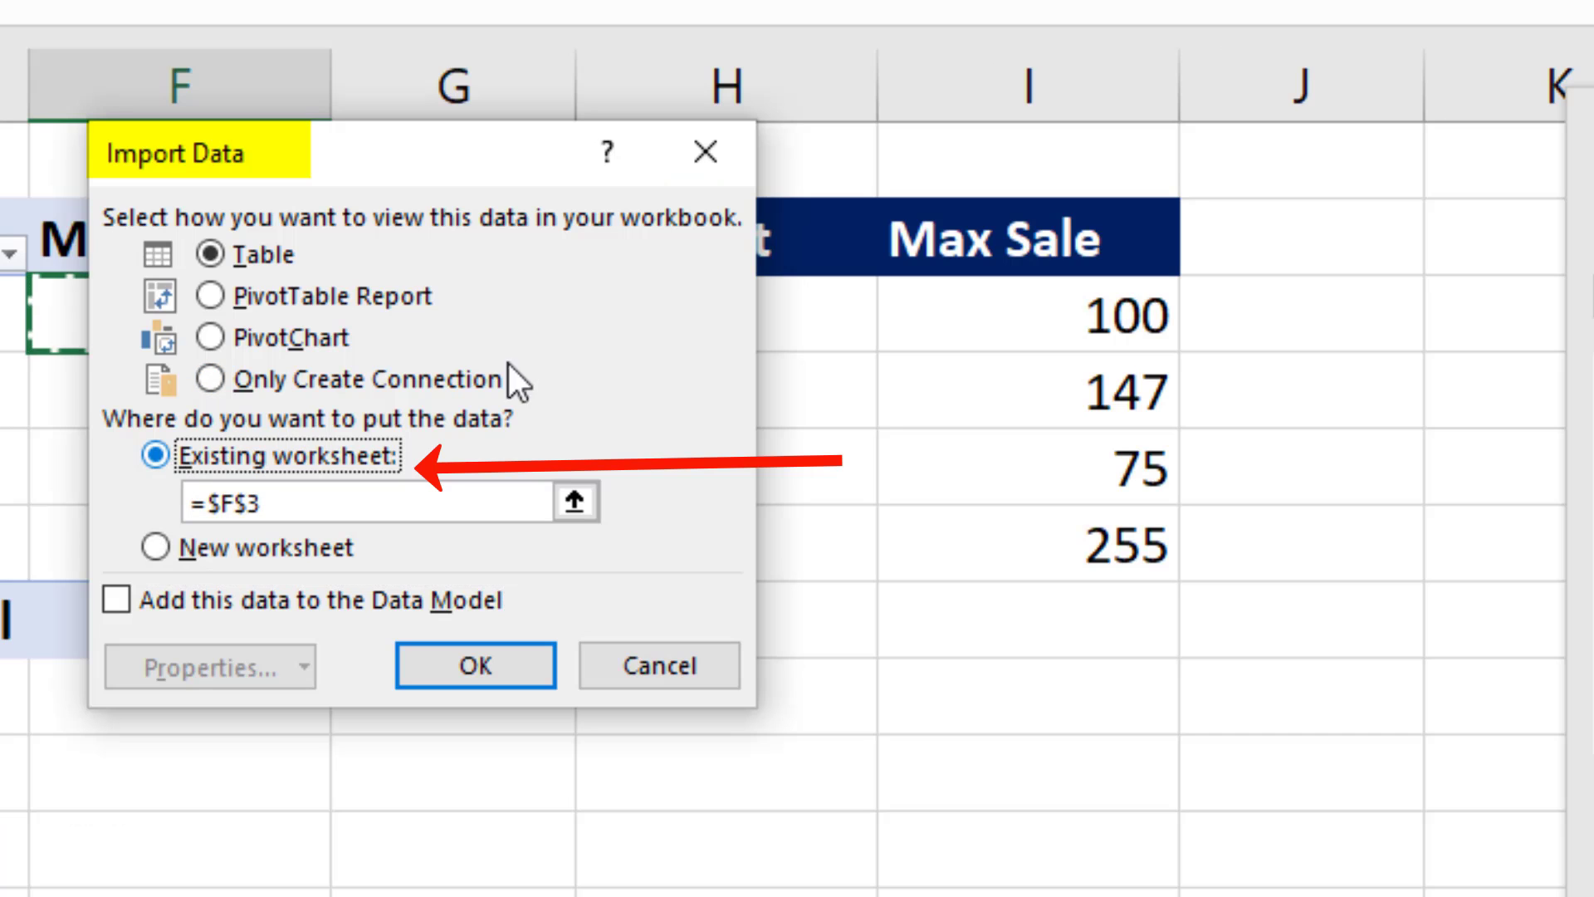
pyautogui.click(1501, 237)
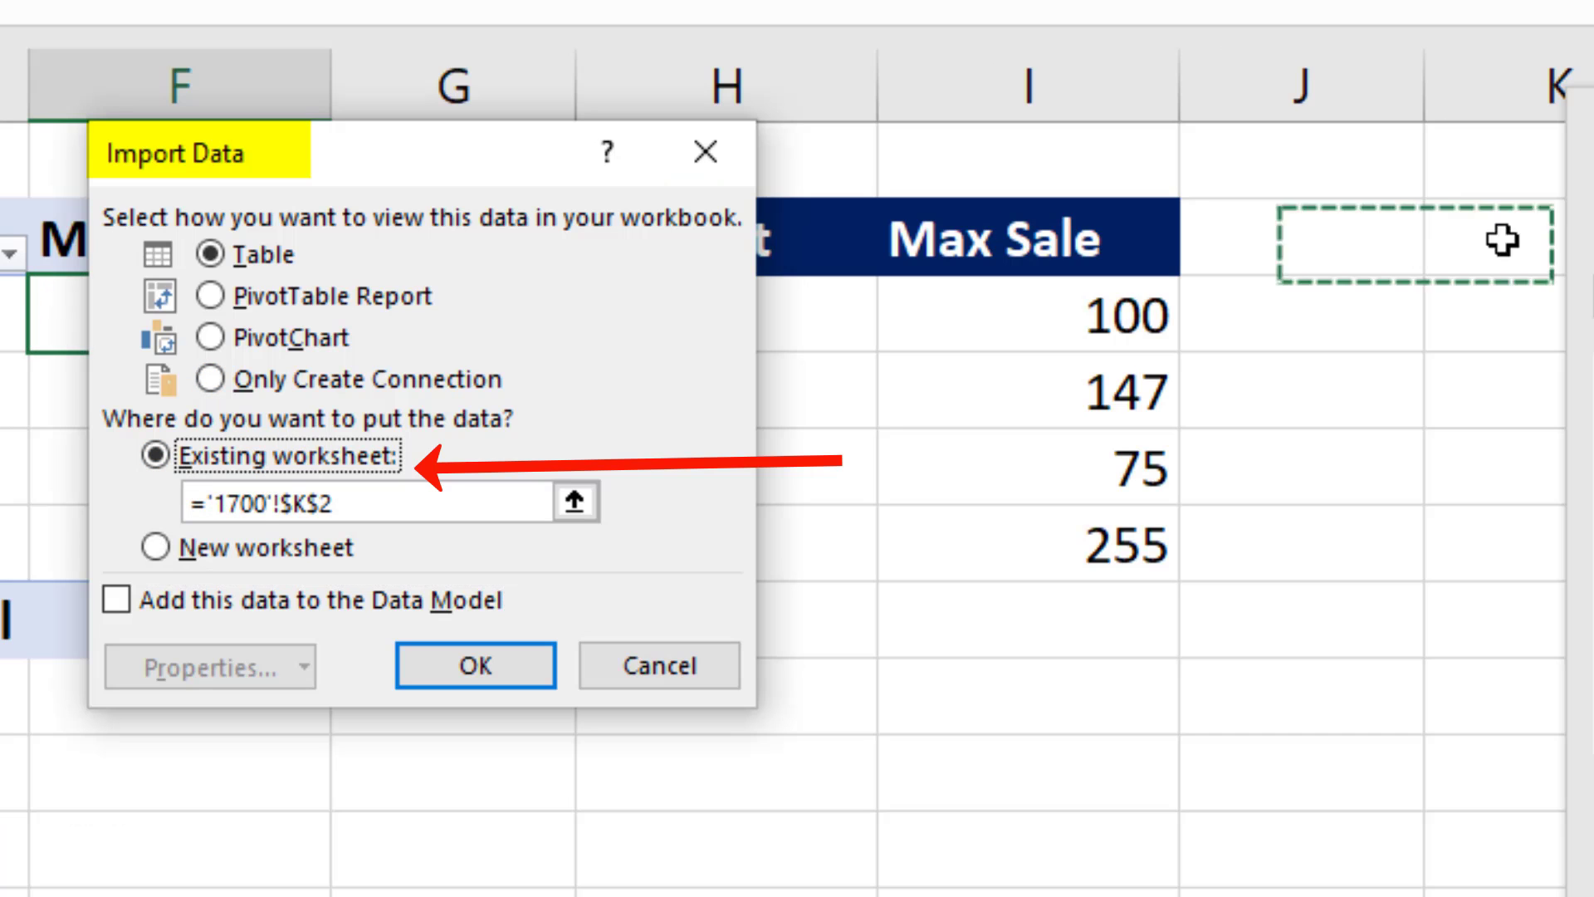
pyautogui.click(474, 656)
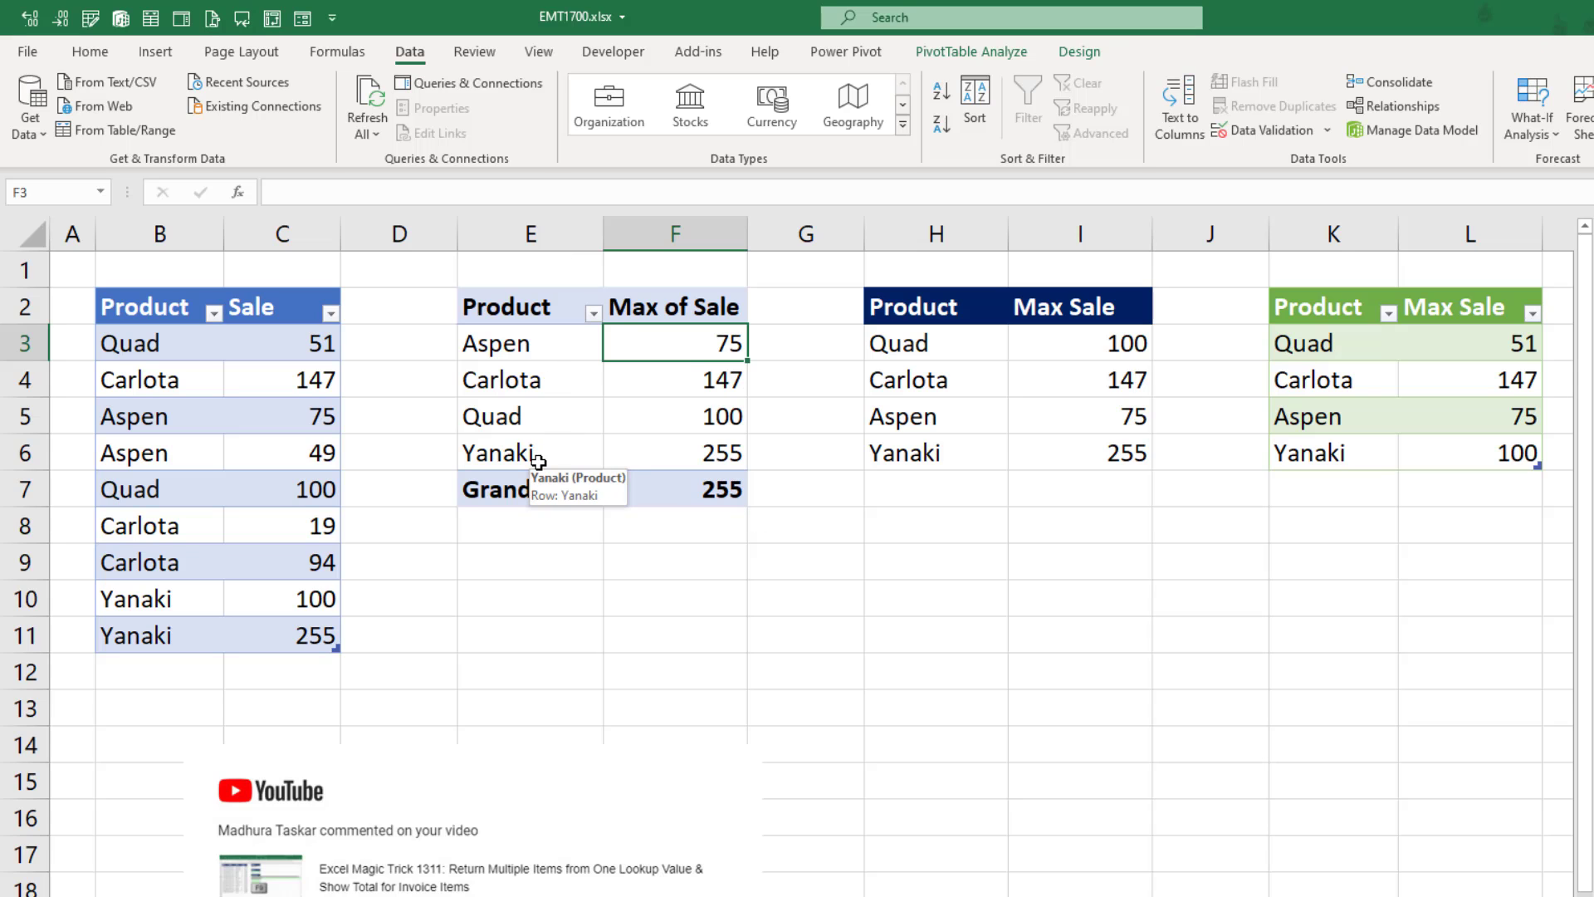
# Wrap the H3 product formula in SORT so it reads =SORT(UNIQUE(fSales[Product])).
pyautogui.click(899, 348)
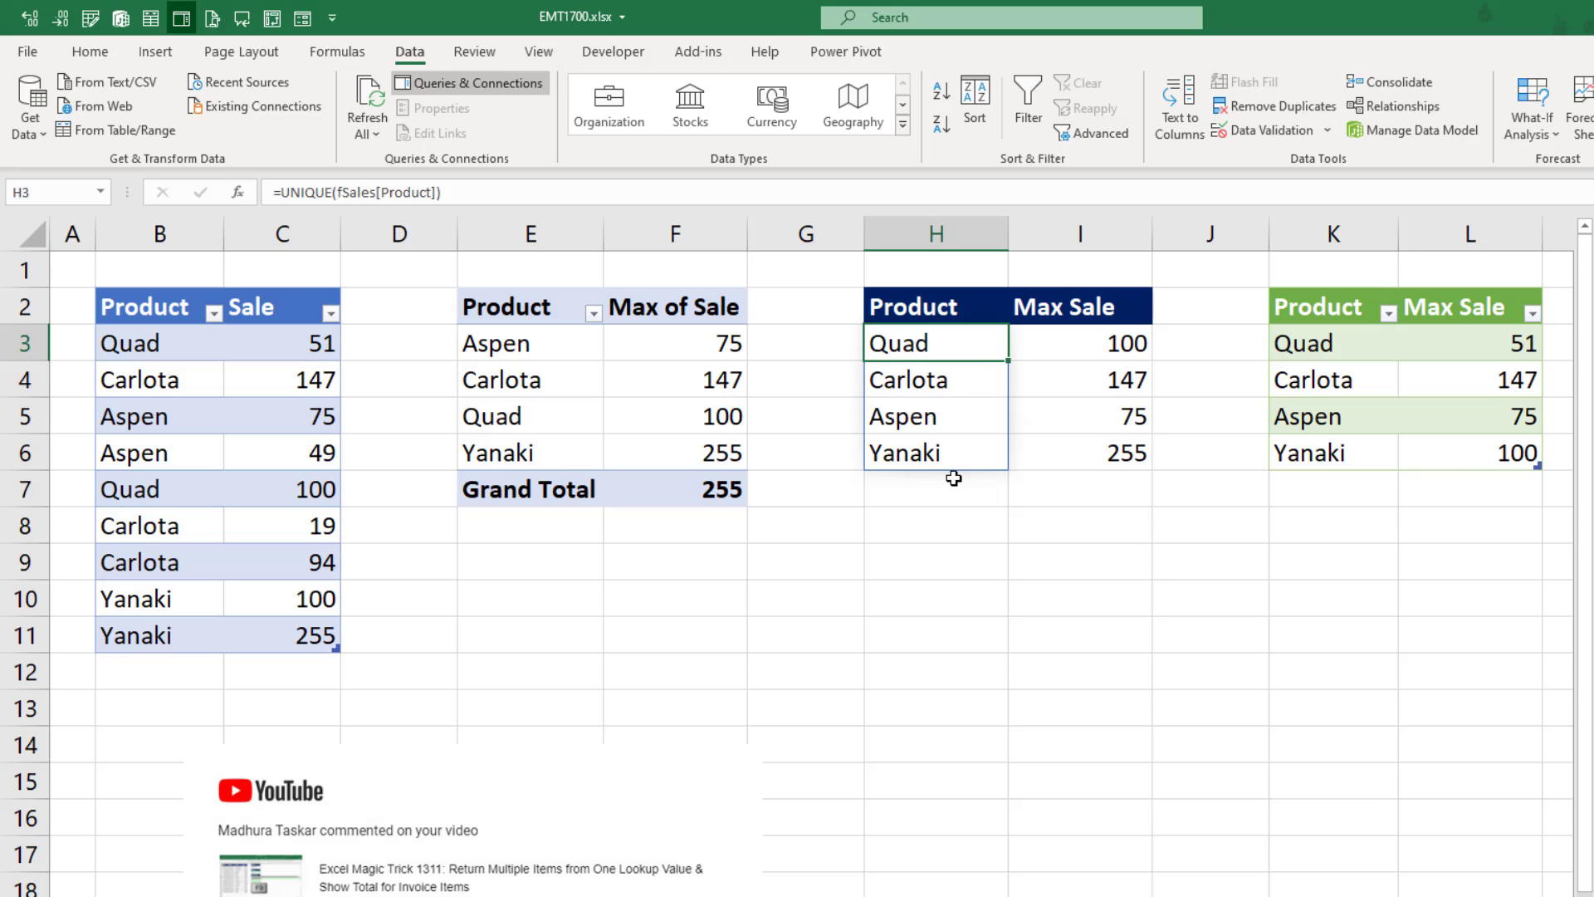
pyautogui.press('F2')
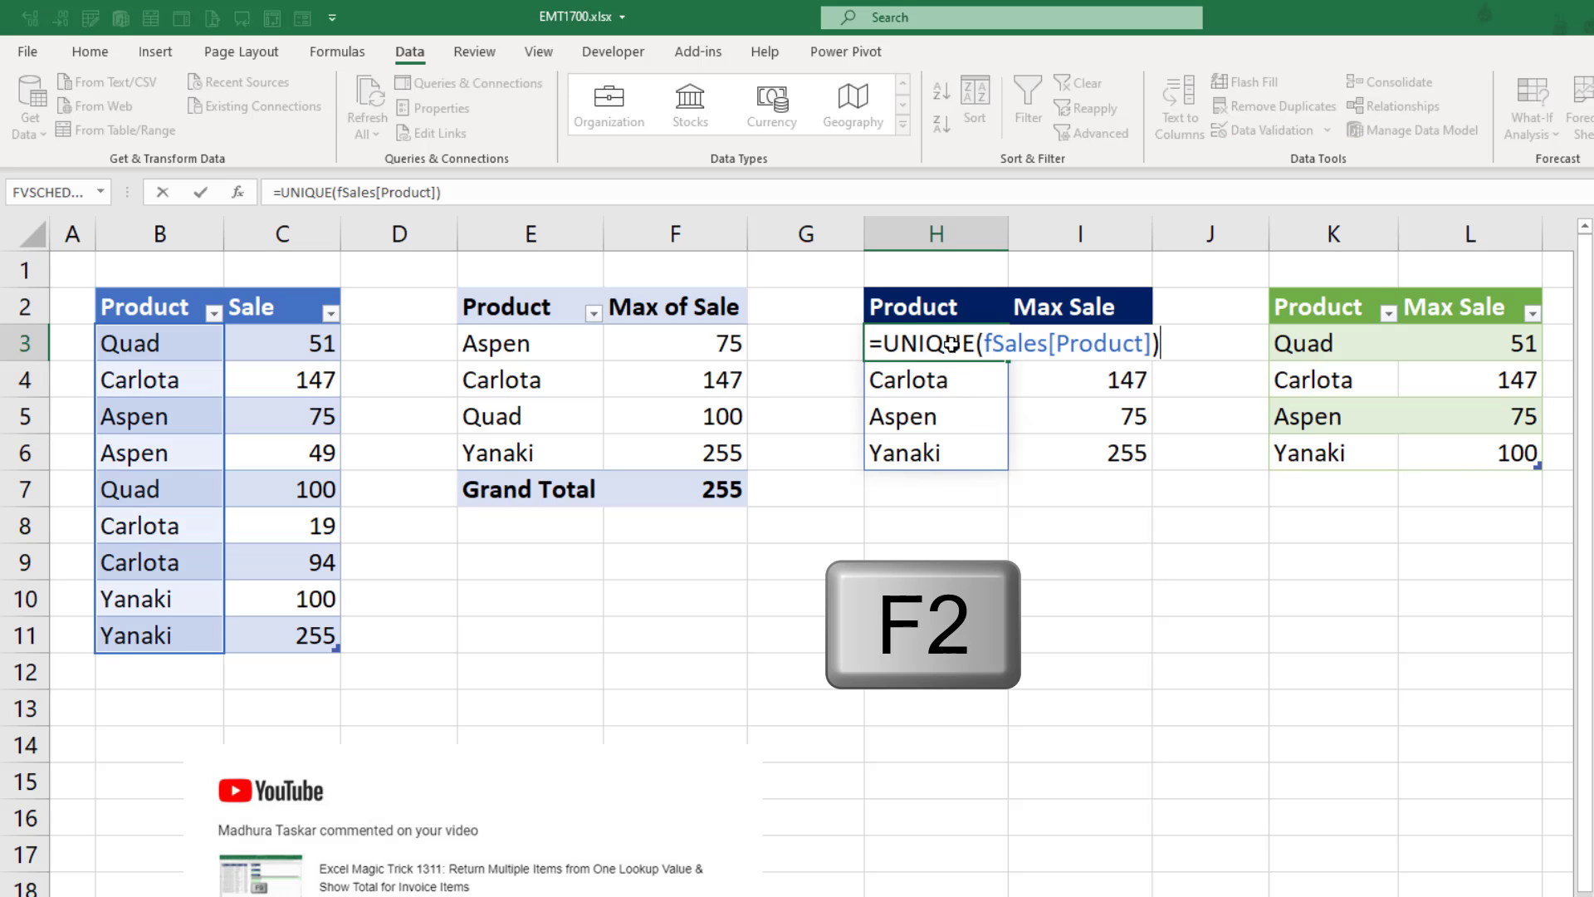
pyautogui.click(886, 341)
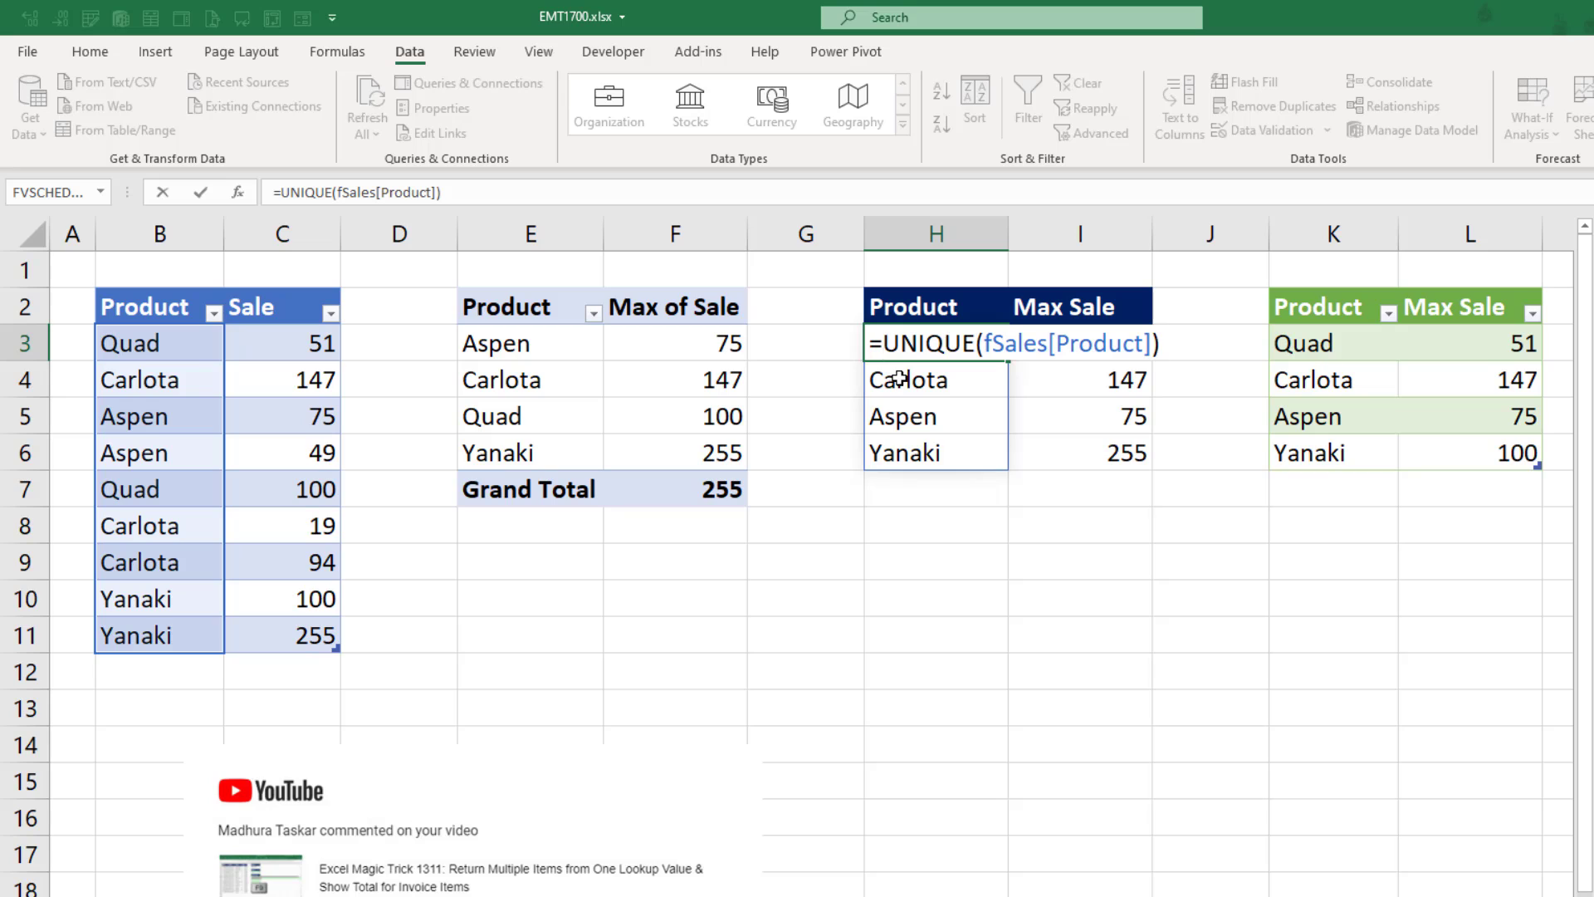
pyautogui.write('sort')
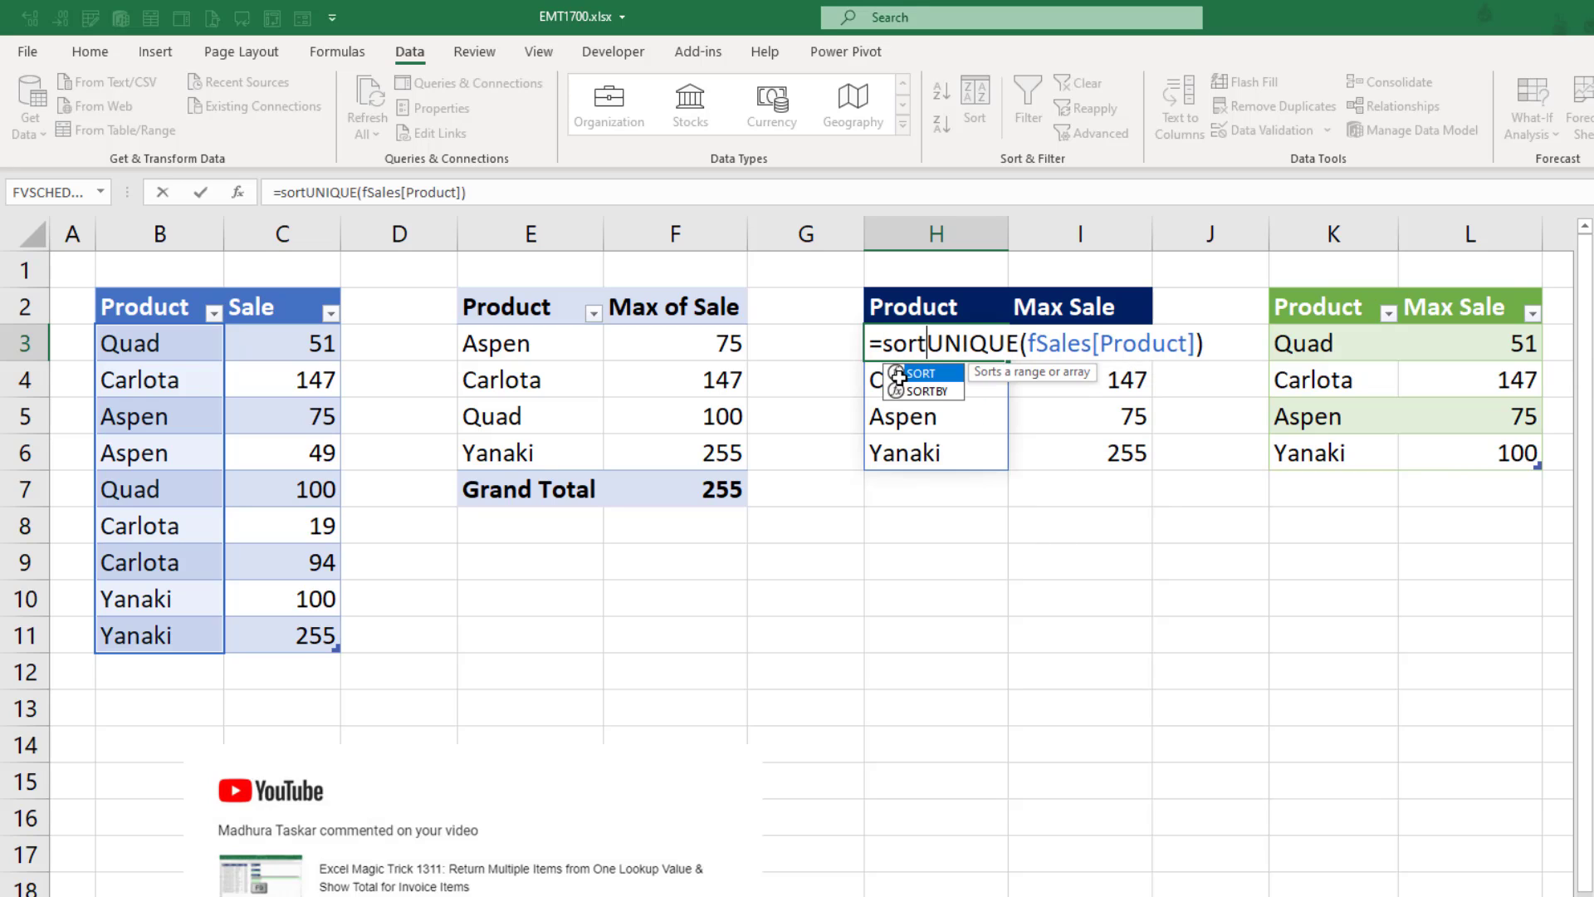
pyautogui.press('Tab')
pyautogui.write(')')
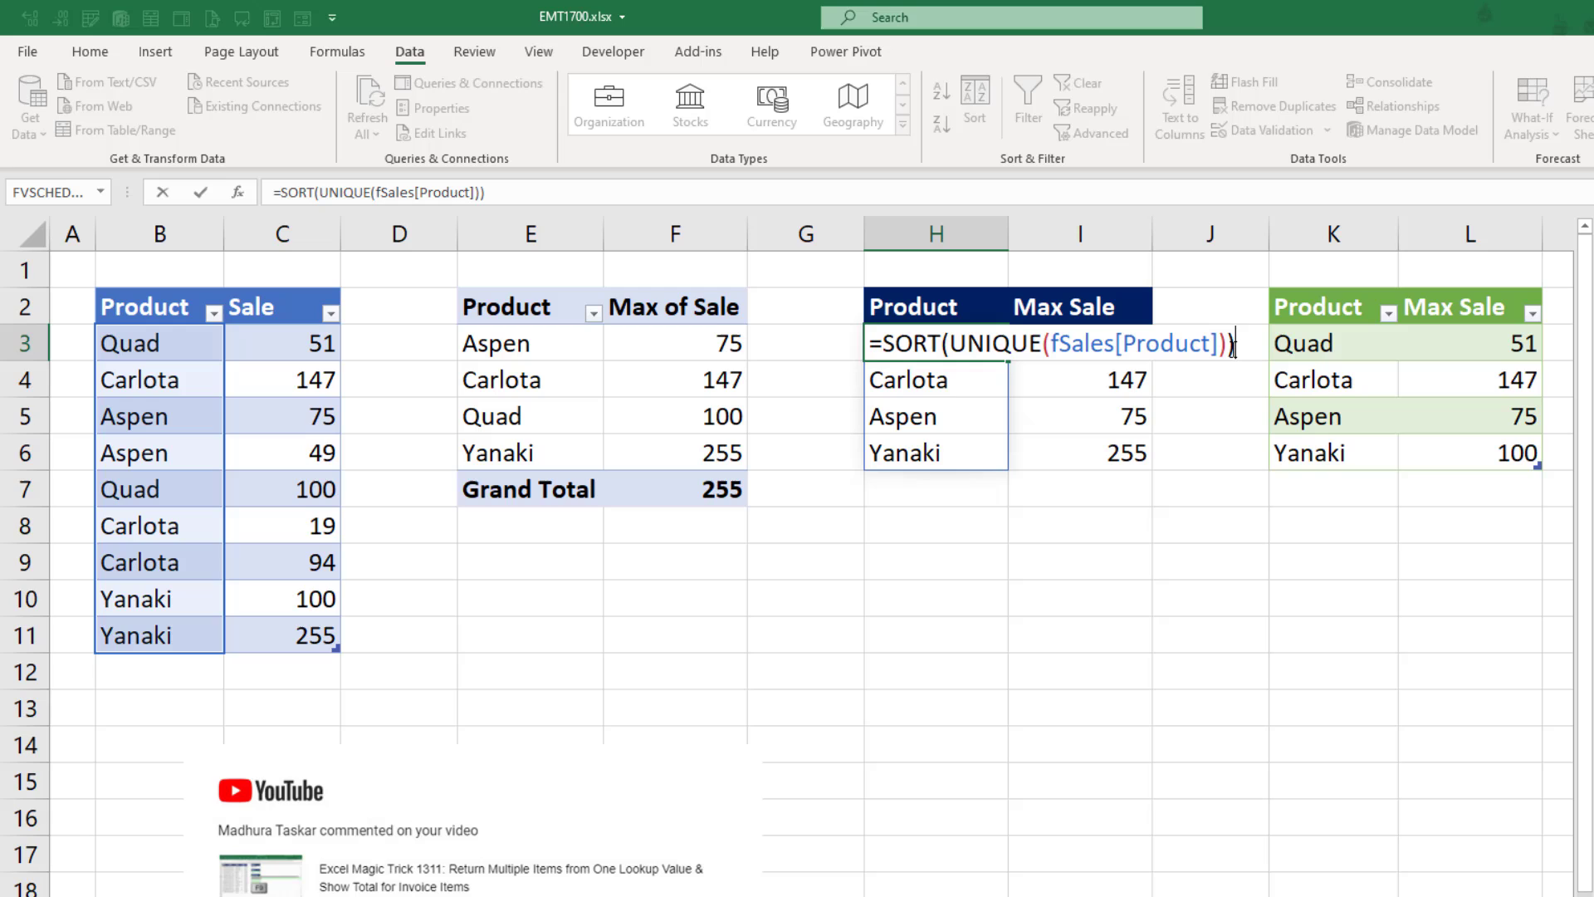
pyautogui.press('Return')
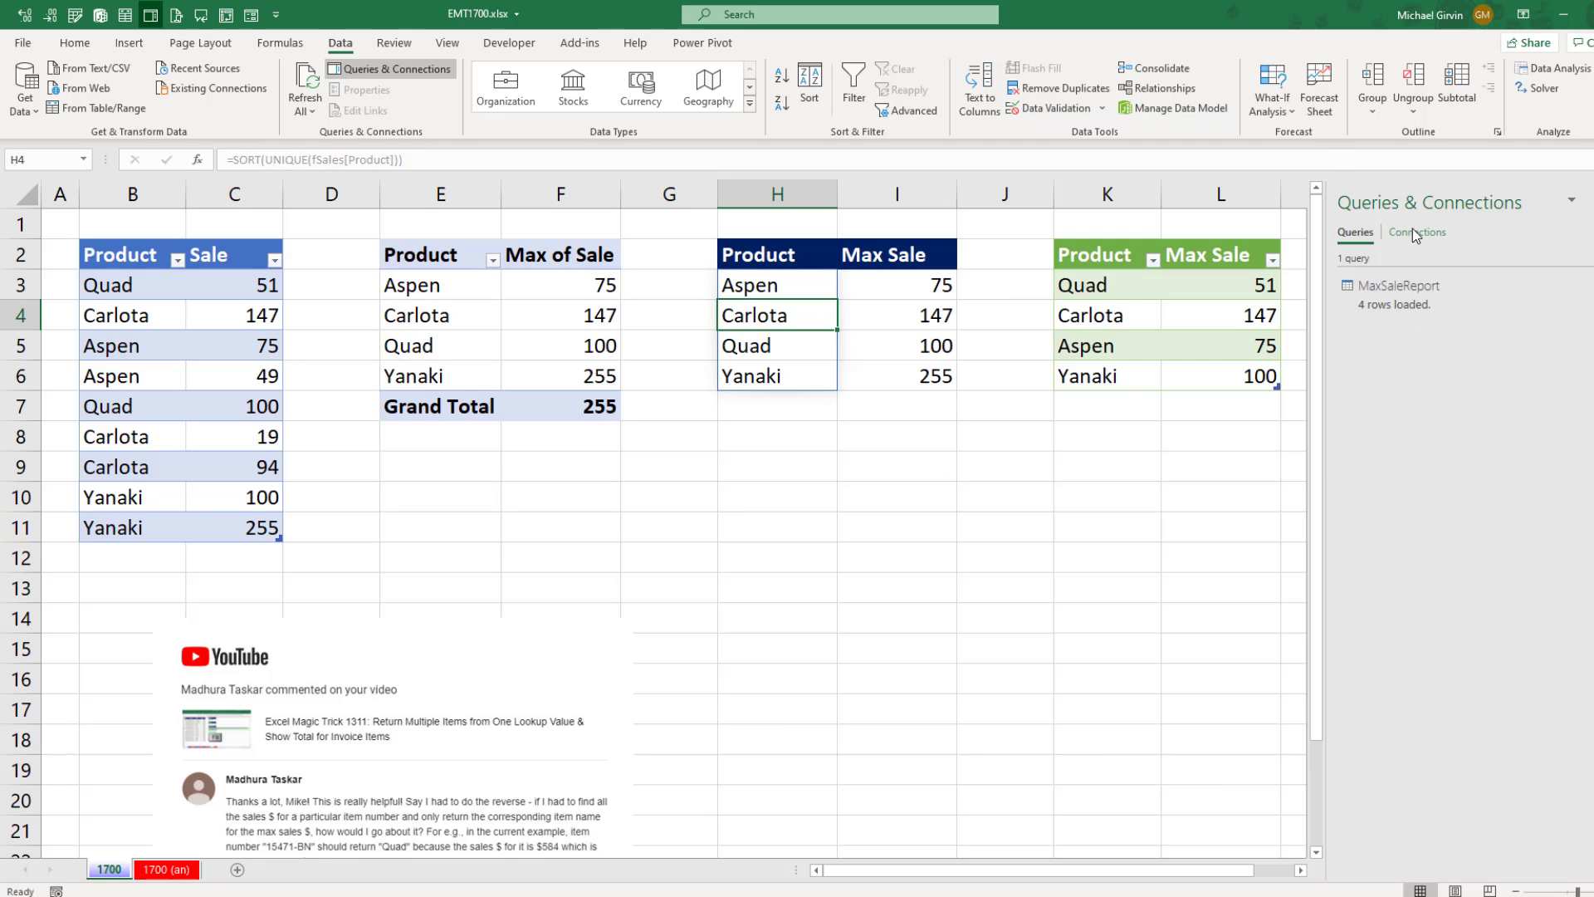
# Sort the MaxSaleReport query's Product column ascending and reload it to the sheet.
pyautogui.doubleClick(1408, 304)
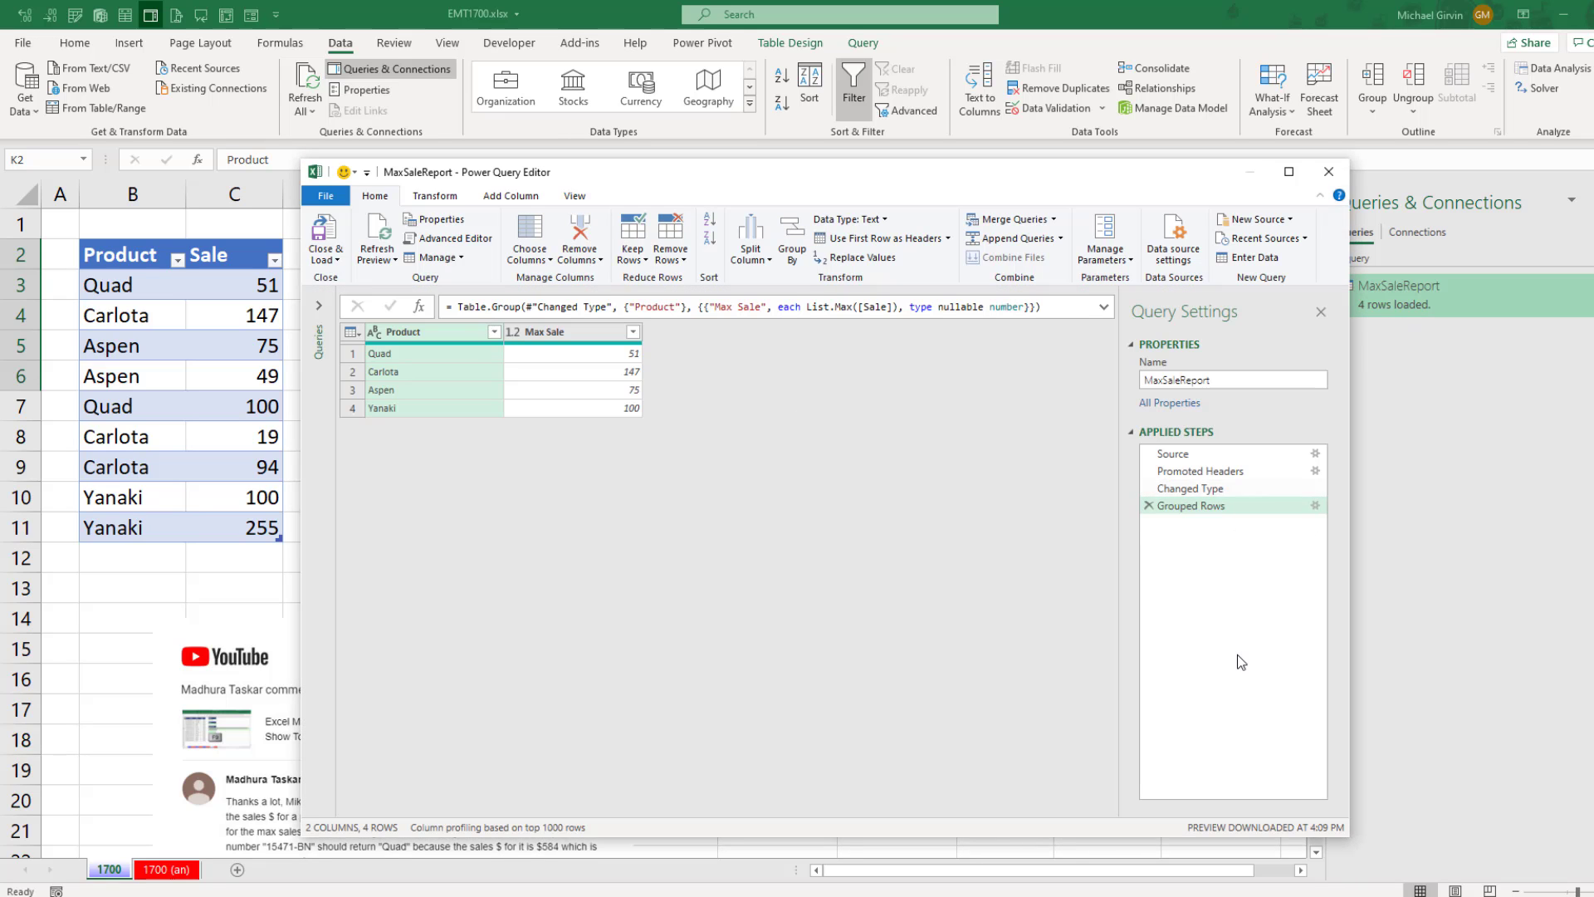
pyautogui.click(495, 331)
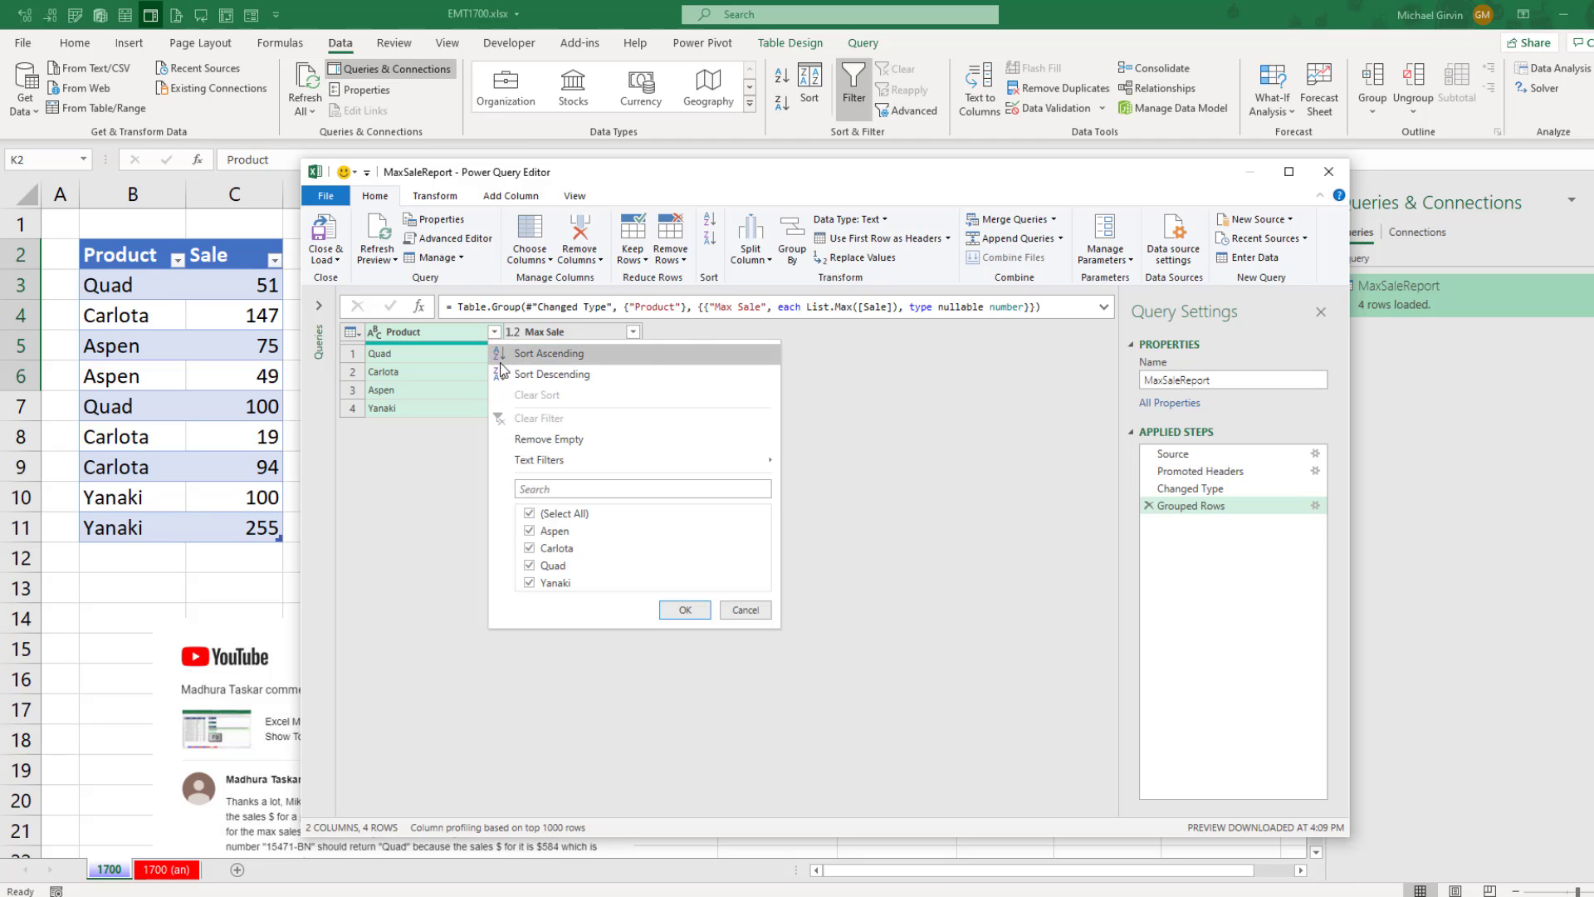
pyautogui.click(502, 360)
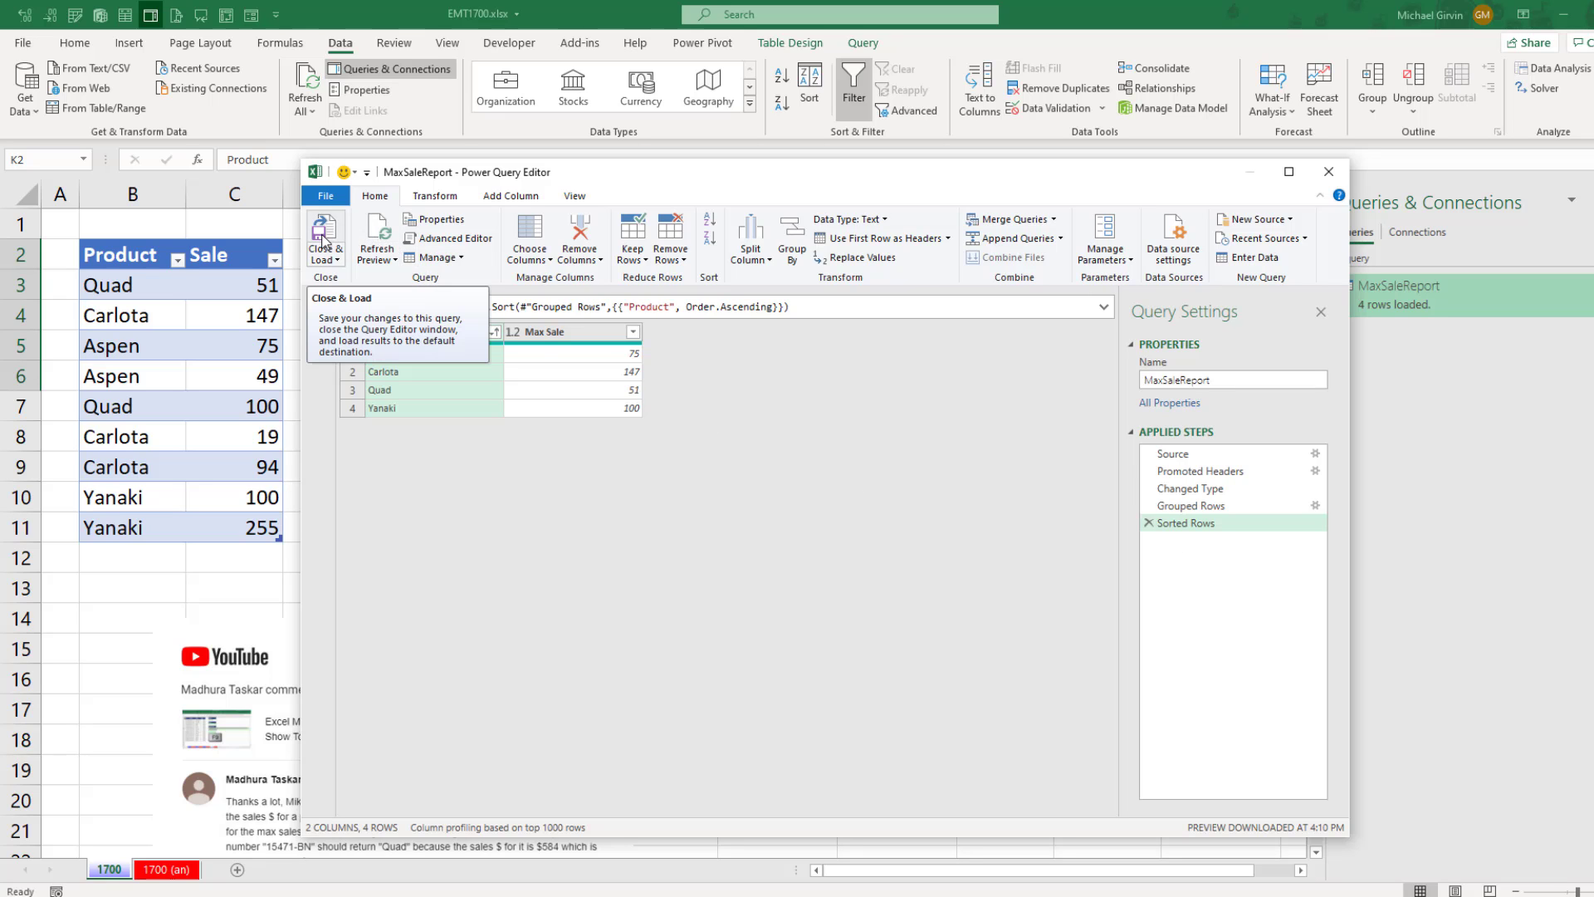
pyautogui.click(322, 234)
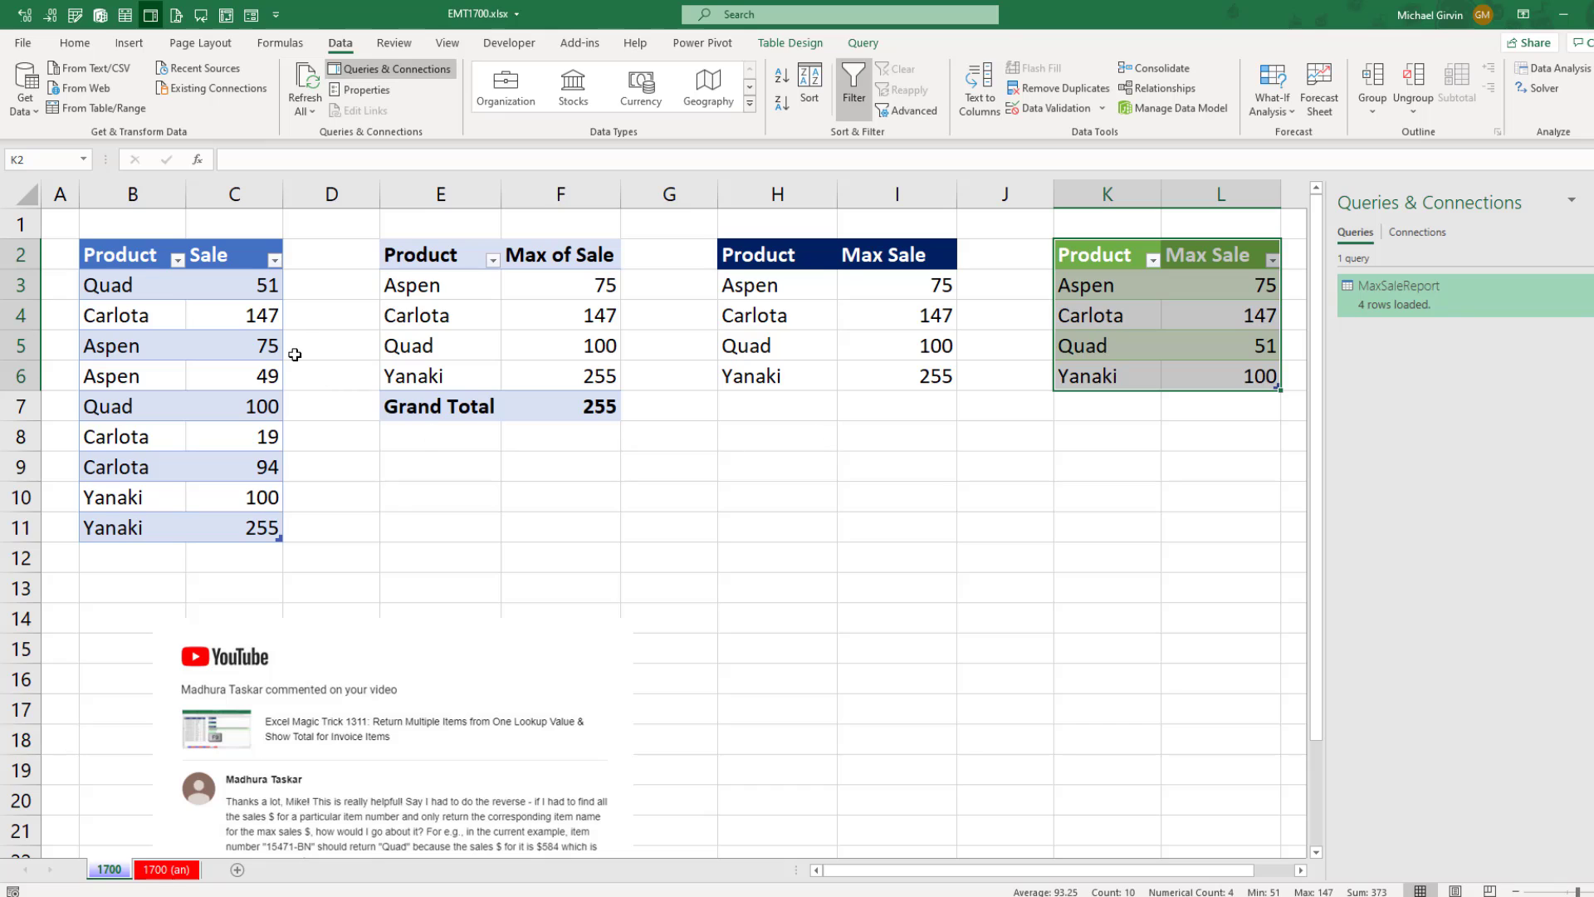
# Change Quad's first sale in cell C3 to 340.
pyautogui.click(274, 289)
pyautogui.write('3')
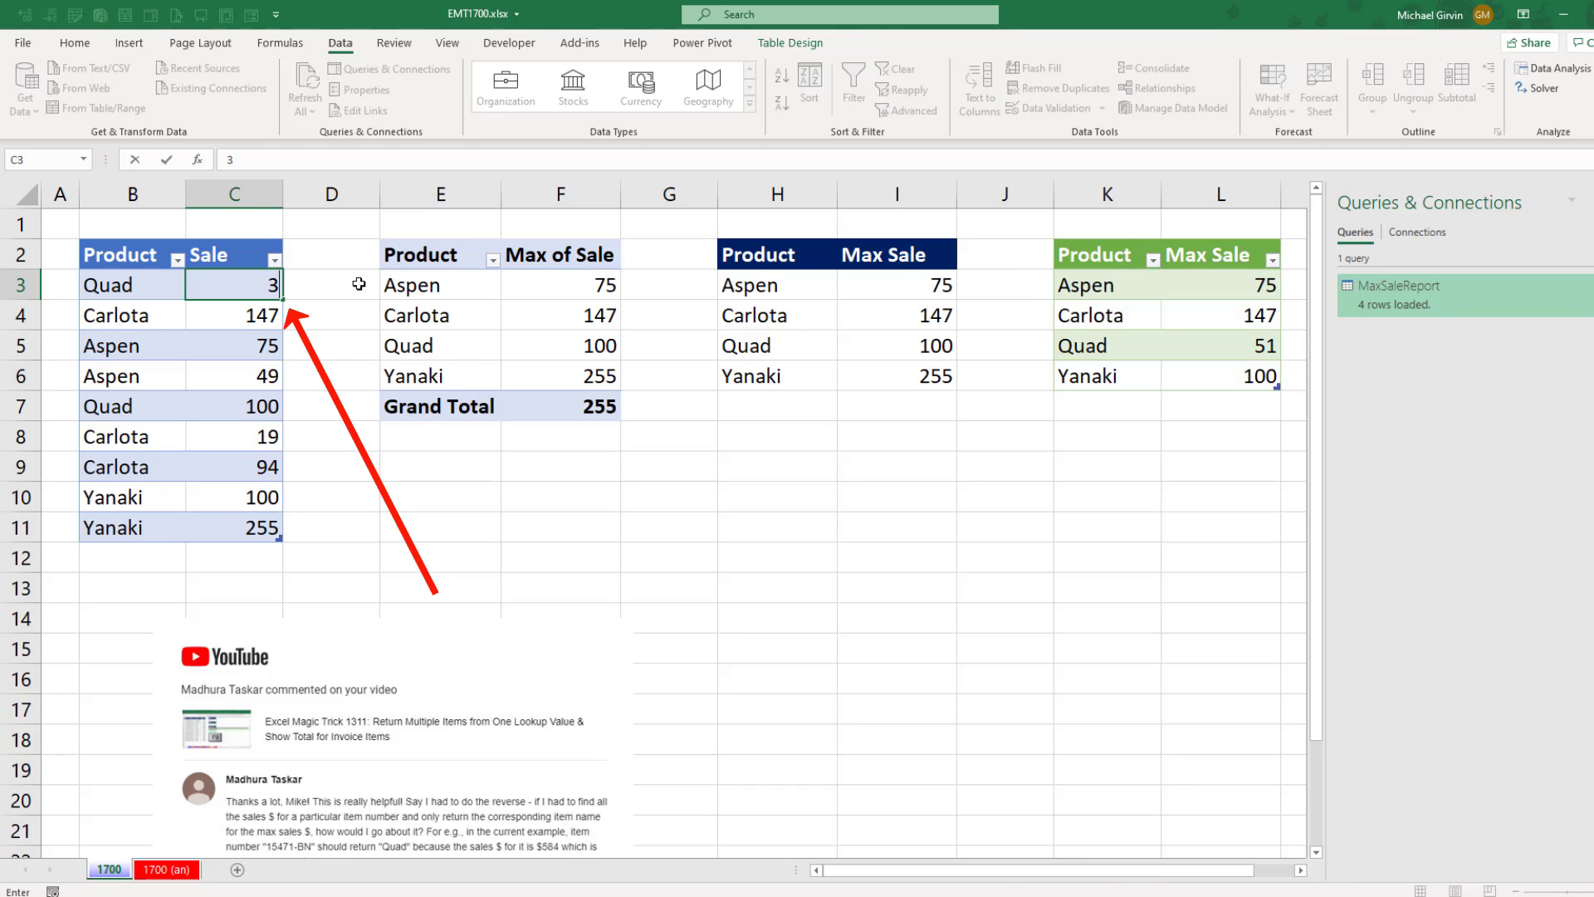
pyautogui.write('40')
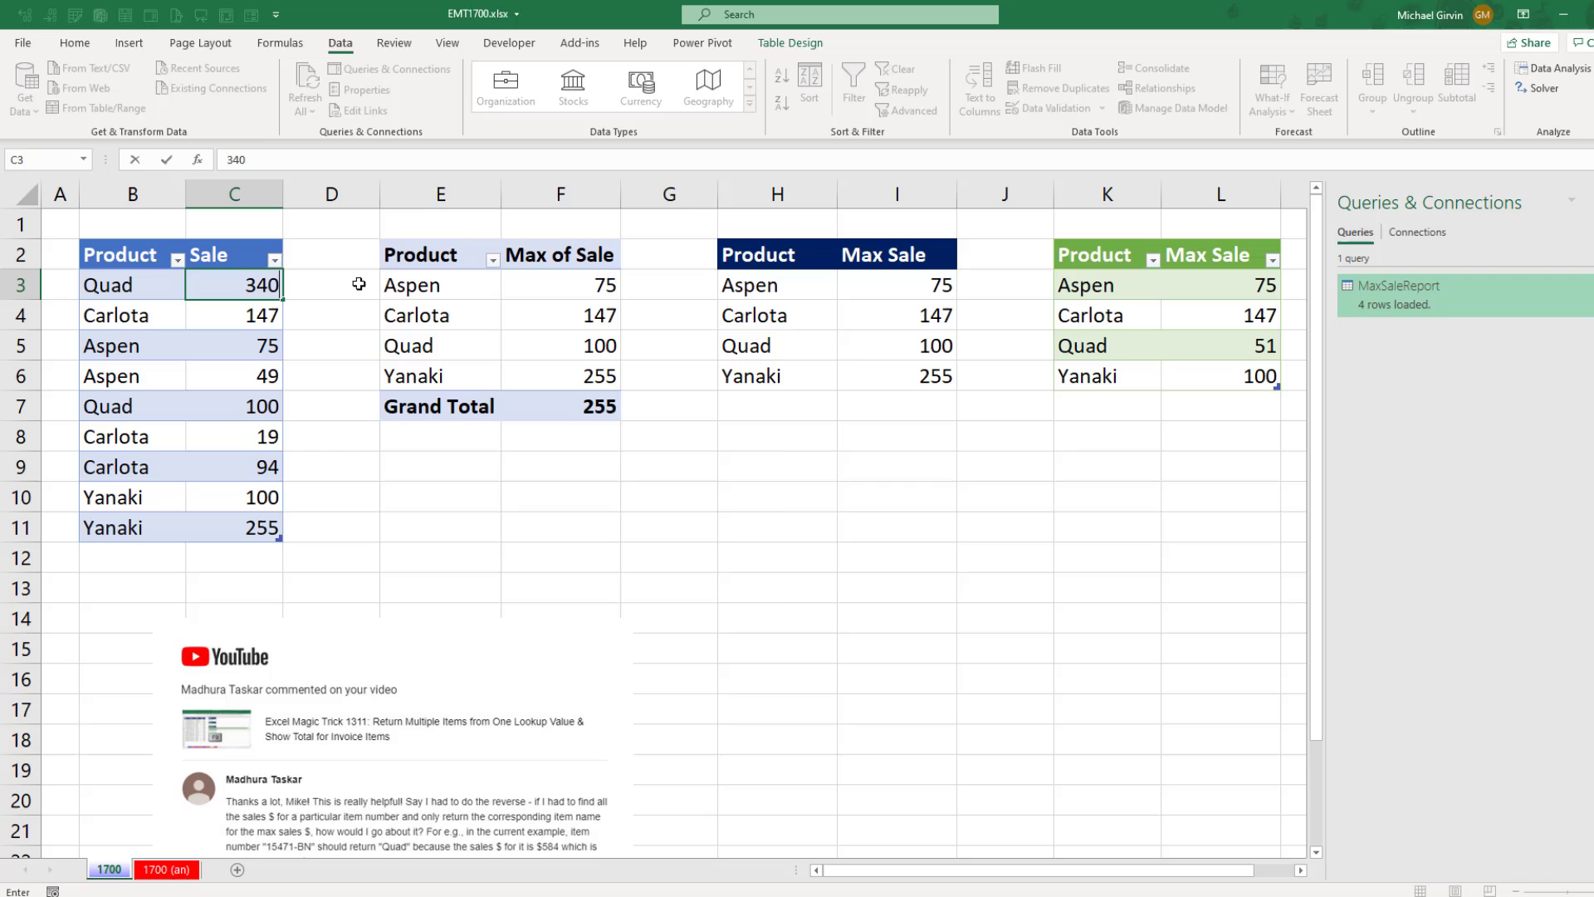
pyautogui.press('Return')
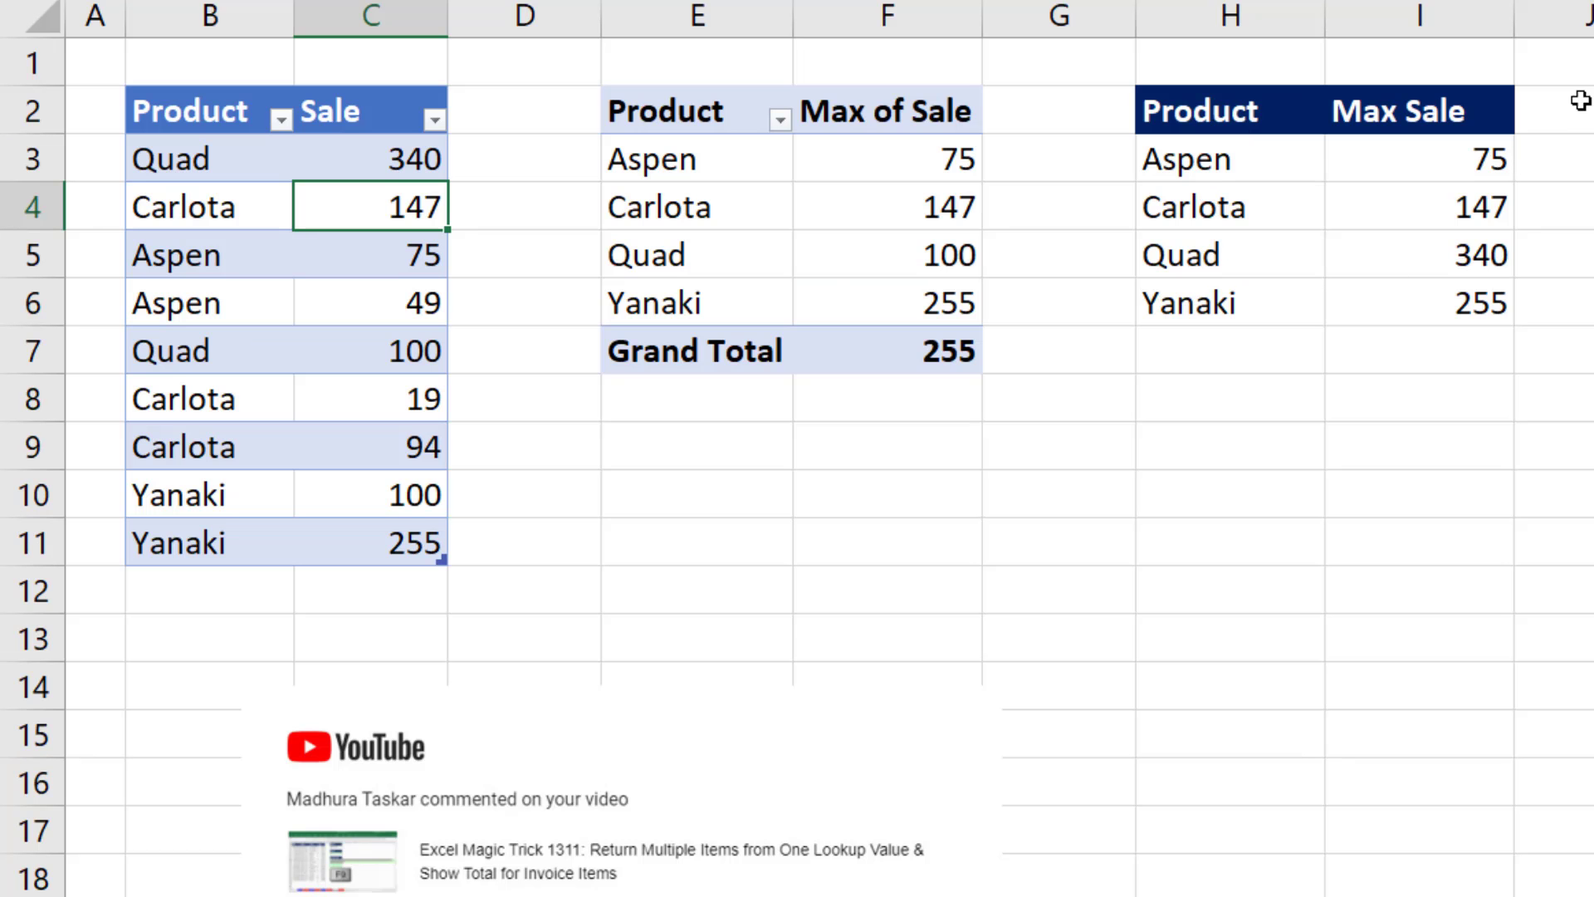
# Refresh both the pivot table and the query table to show Quad's new maximum.
pyautogui.rightClick(822, 172)
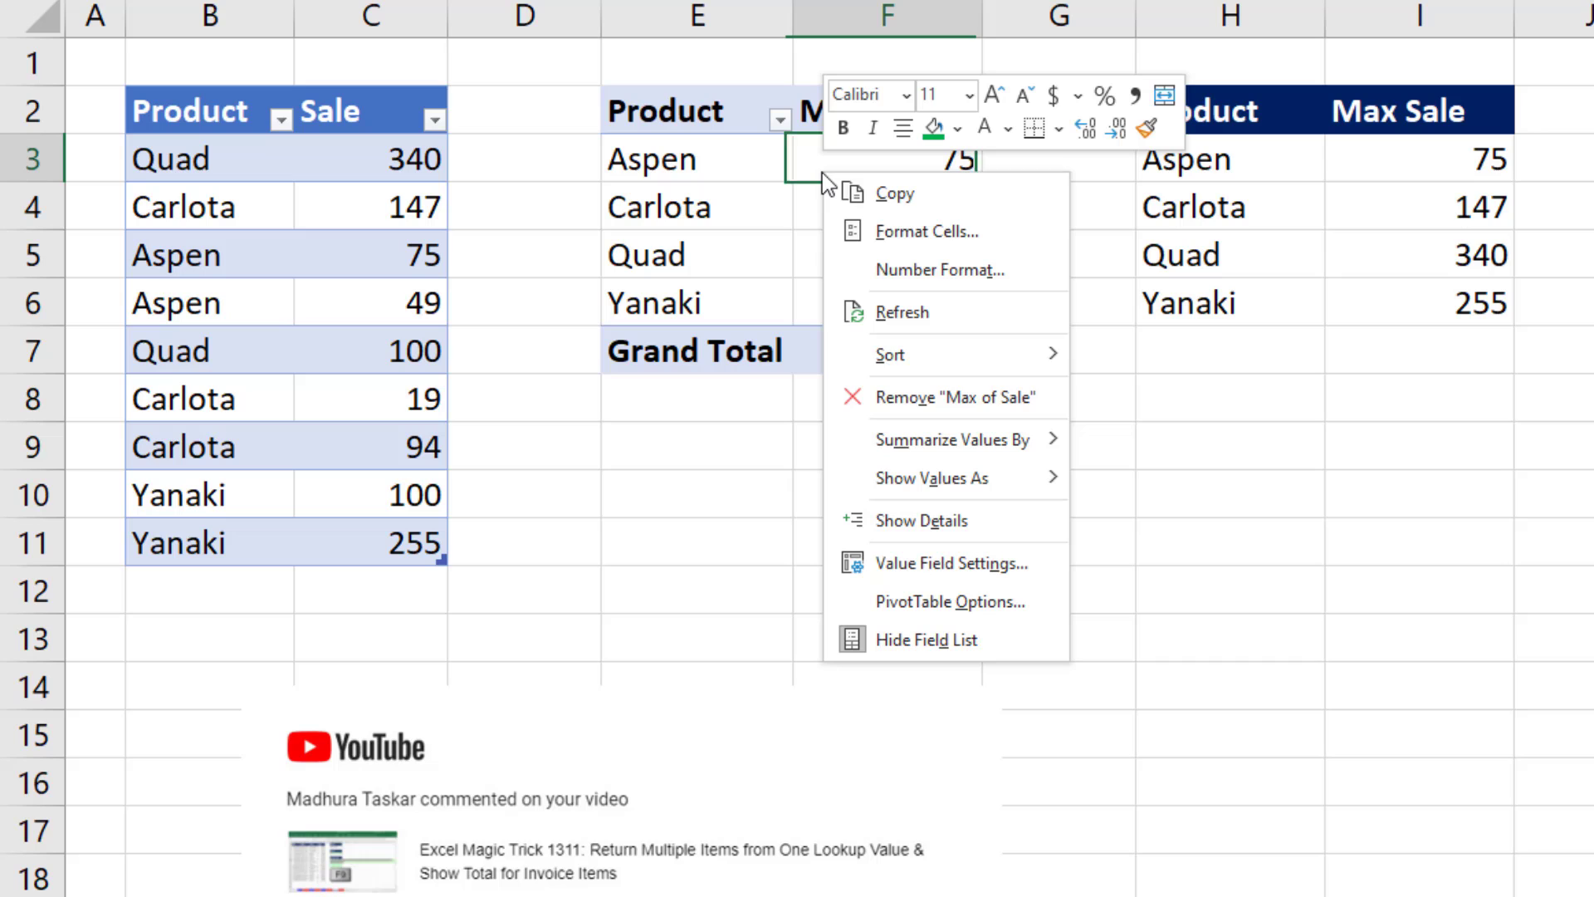
pyautogui.click(905, 314)
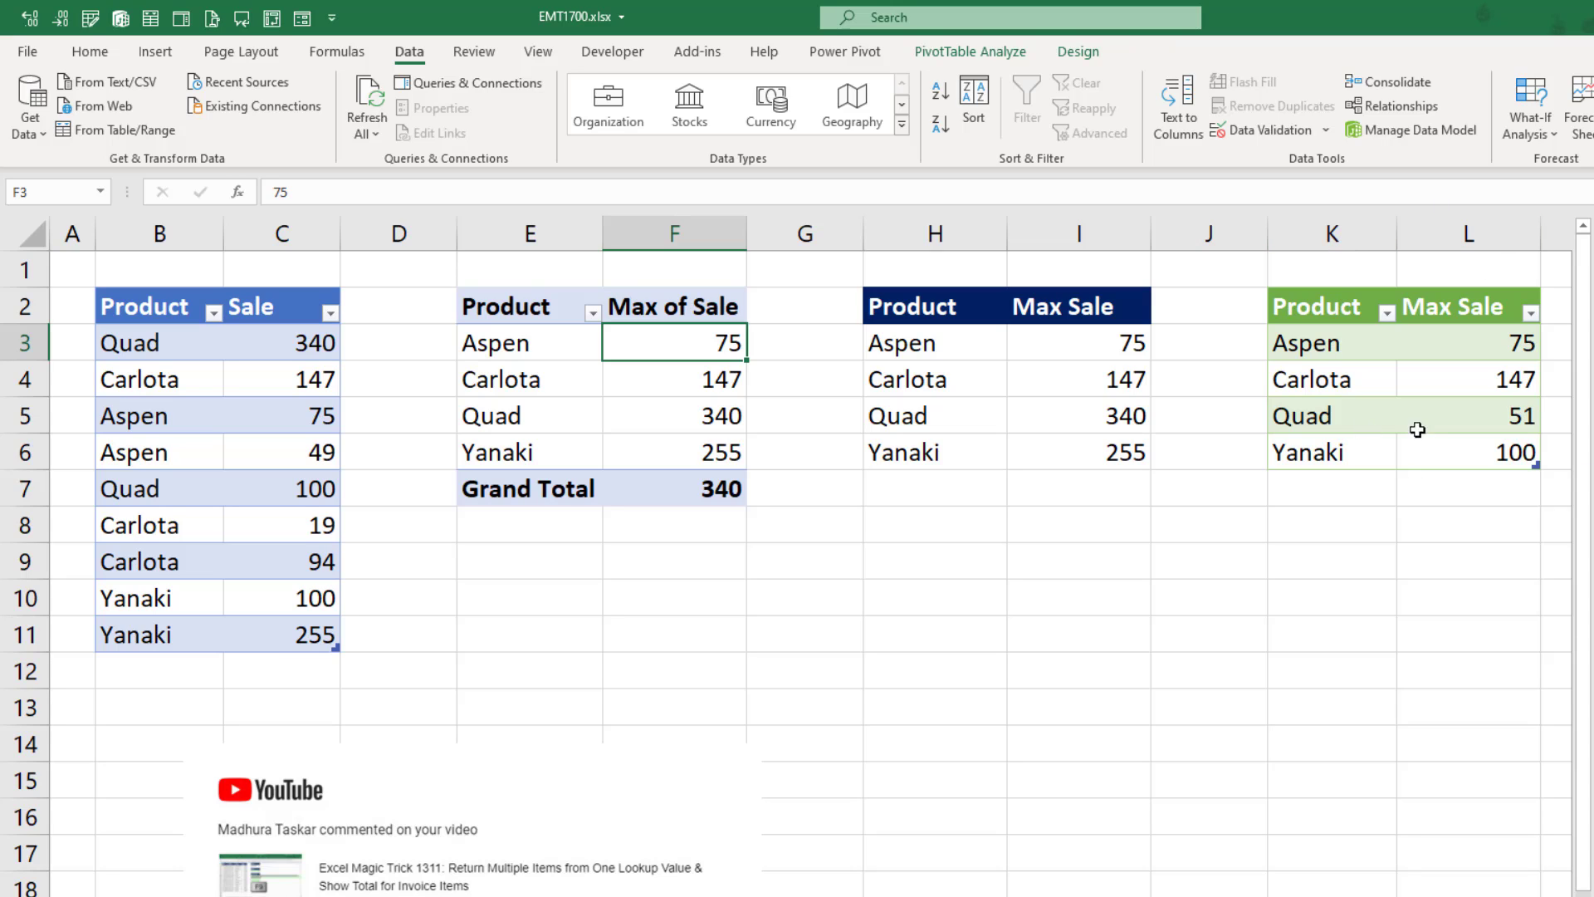
pyautogui.rightClick(1322, 350)
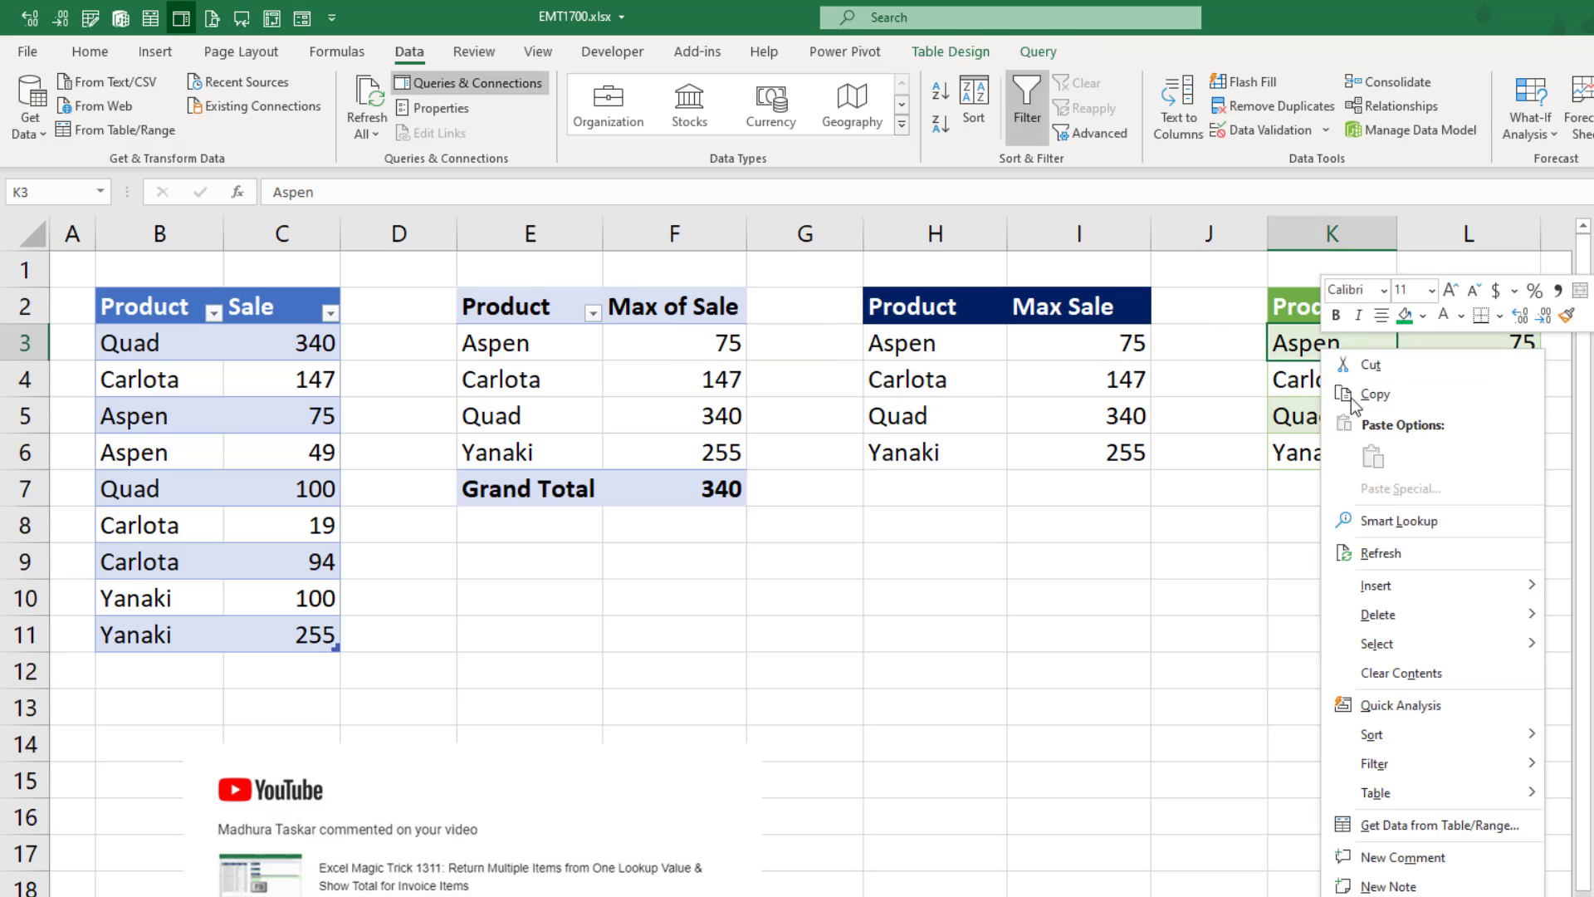
pyautogui.click(1401, 554)
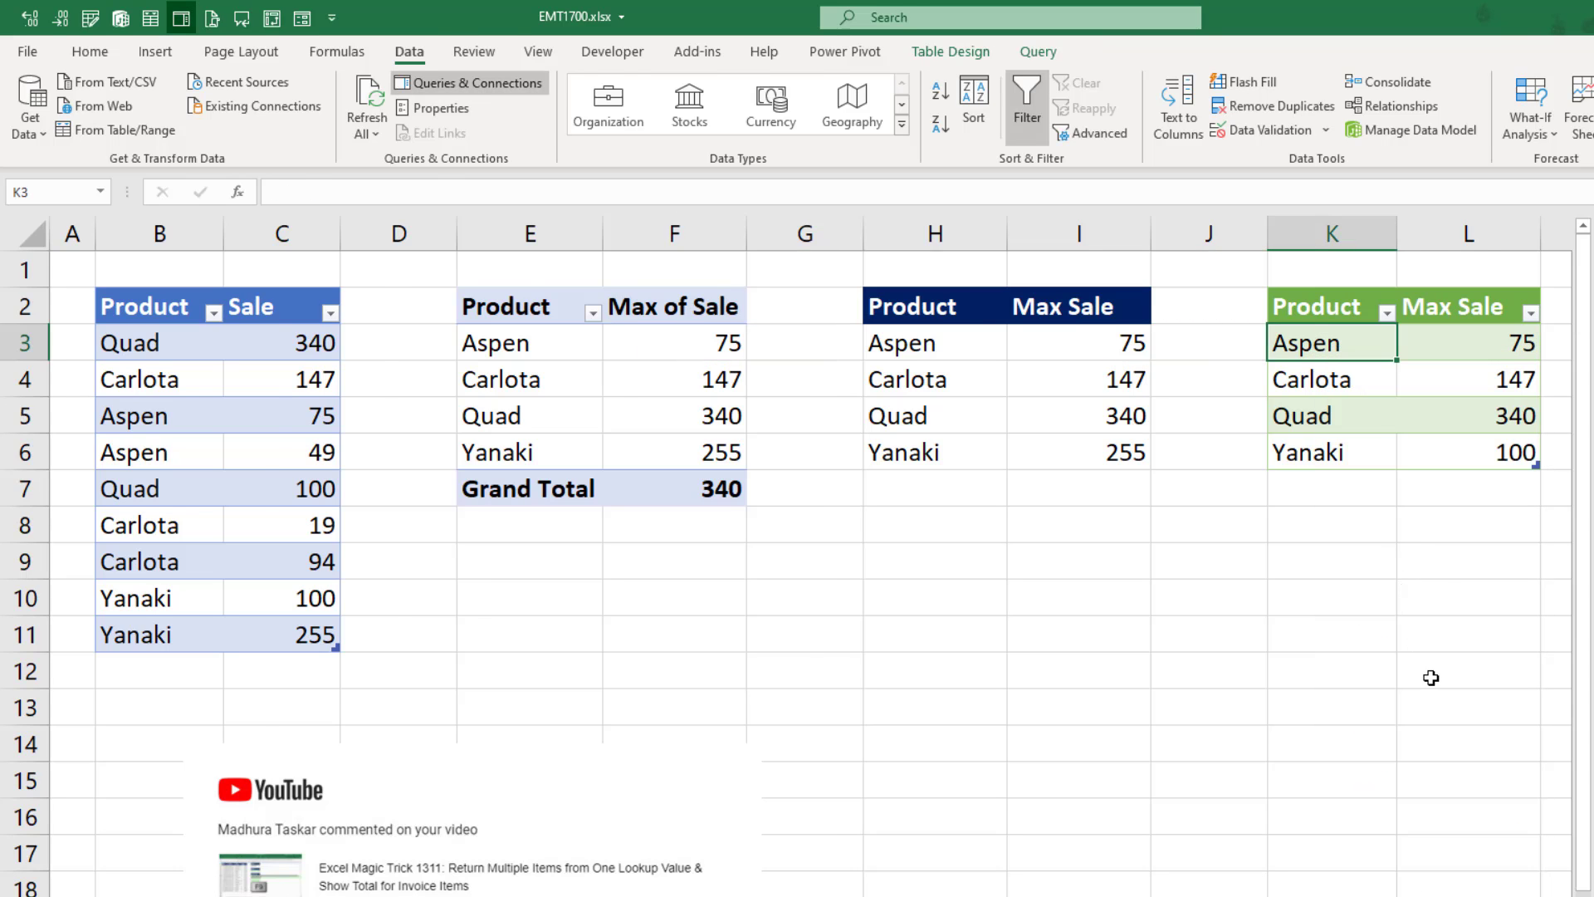